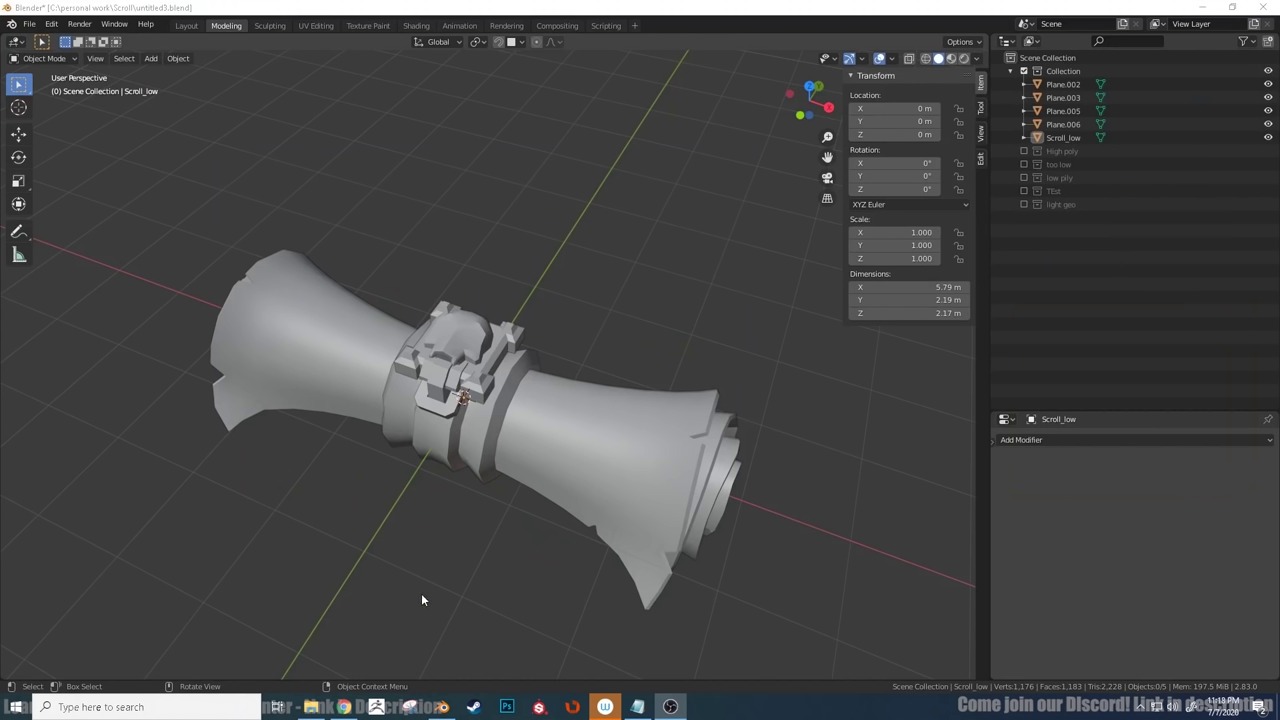
# Switch to Blender and examine the finished scroll model's separate parts and the mesh of its skull clasp.
pyautogui.moveTo(463, 542); pyautogui.dragTo(465, 522, button='middle')
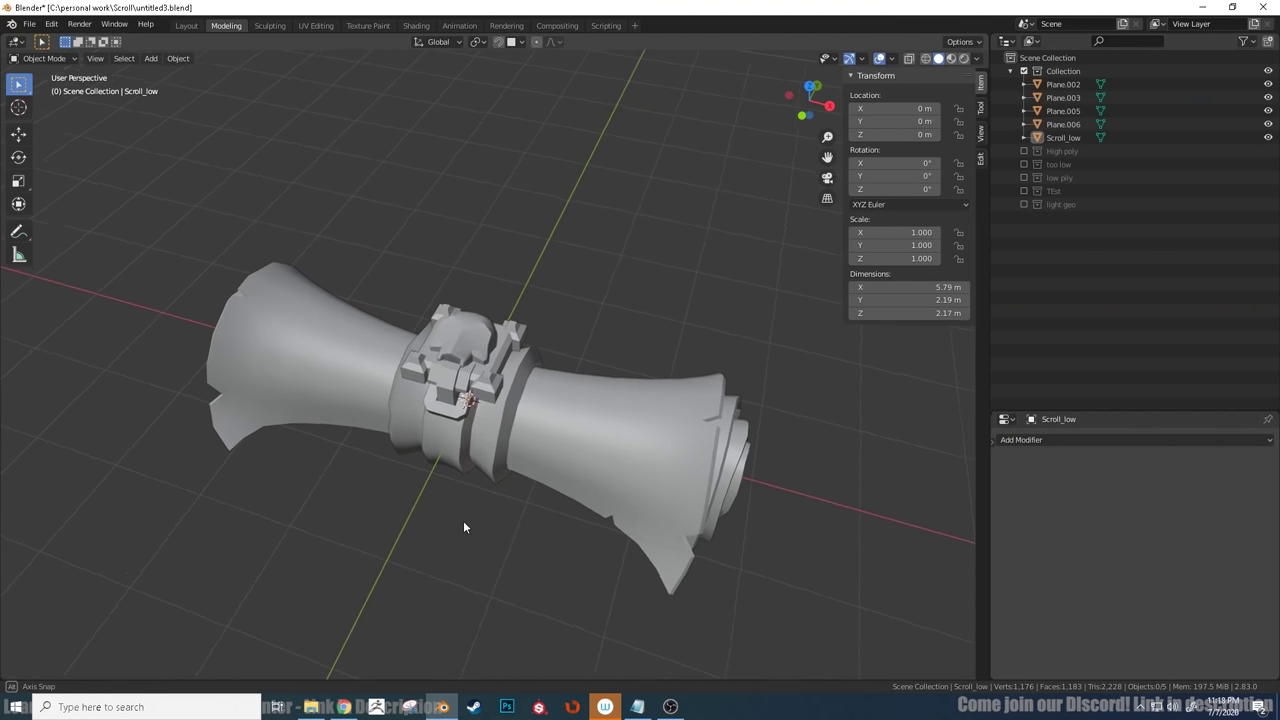
pyautogui.click(460, 362)
pyautogui.moveTo(445, 430); pyautogui.dragTo(430, 449, button='middle')
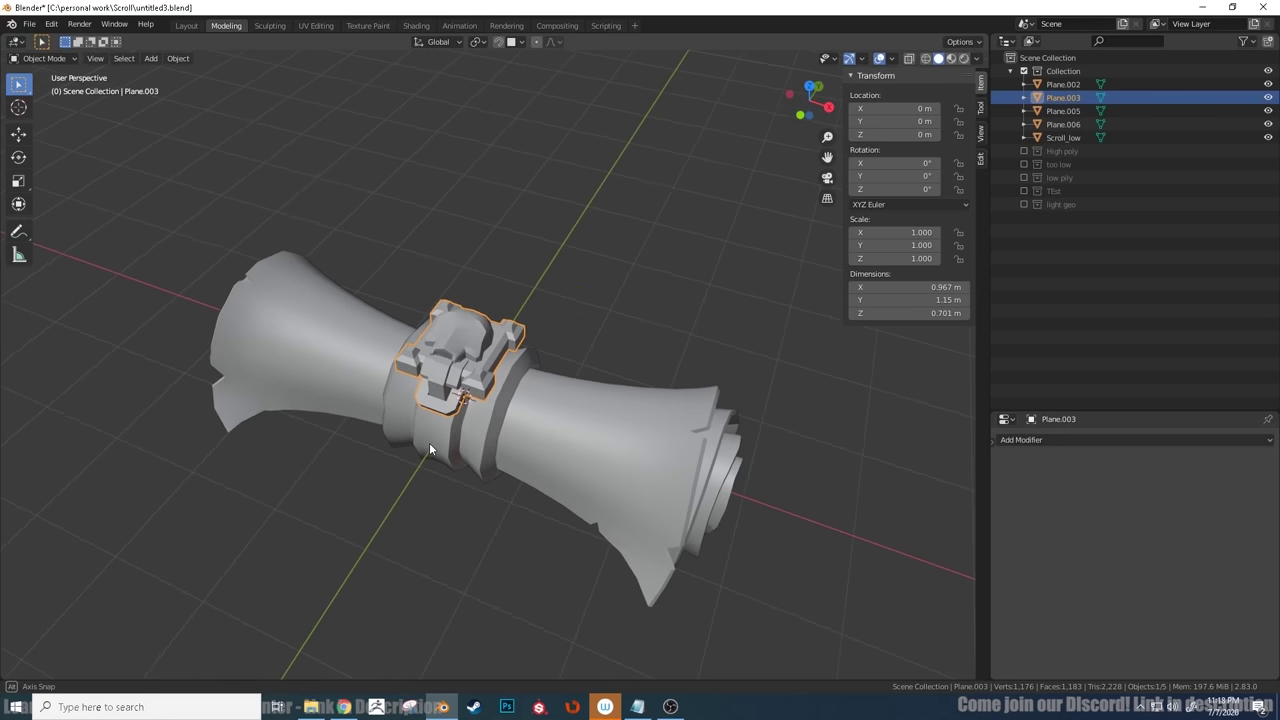
pyautogui.click(451, 438)
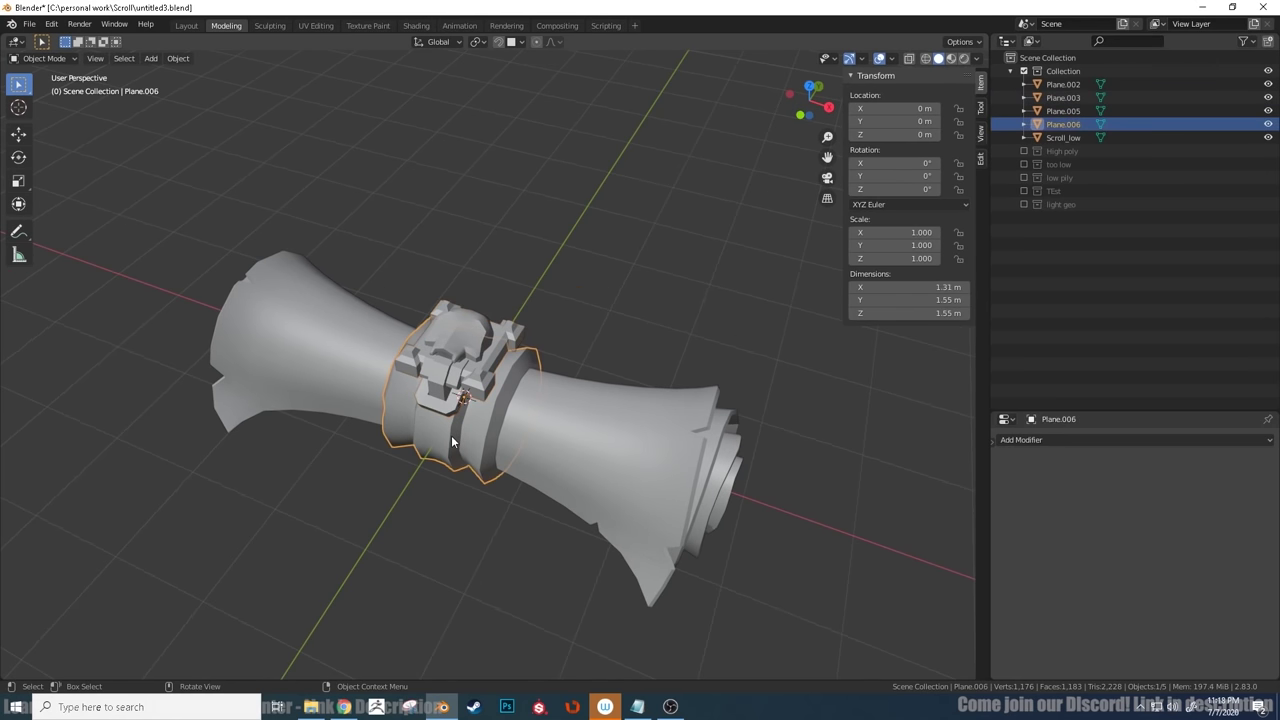
pyautogui.click(583, 449)
pyautogui.click(486, 371)
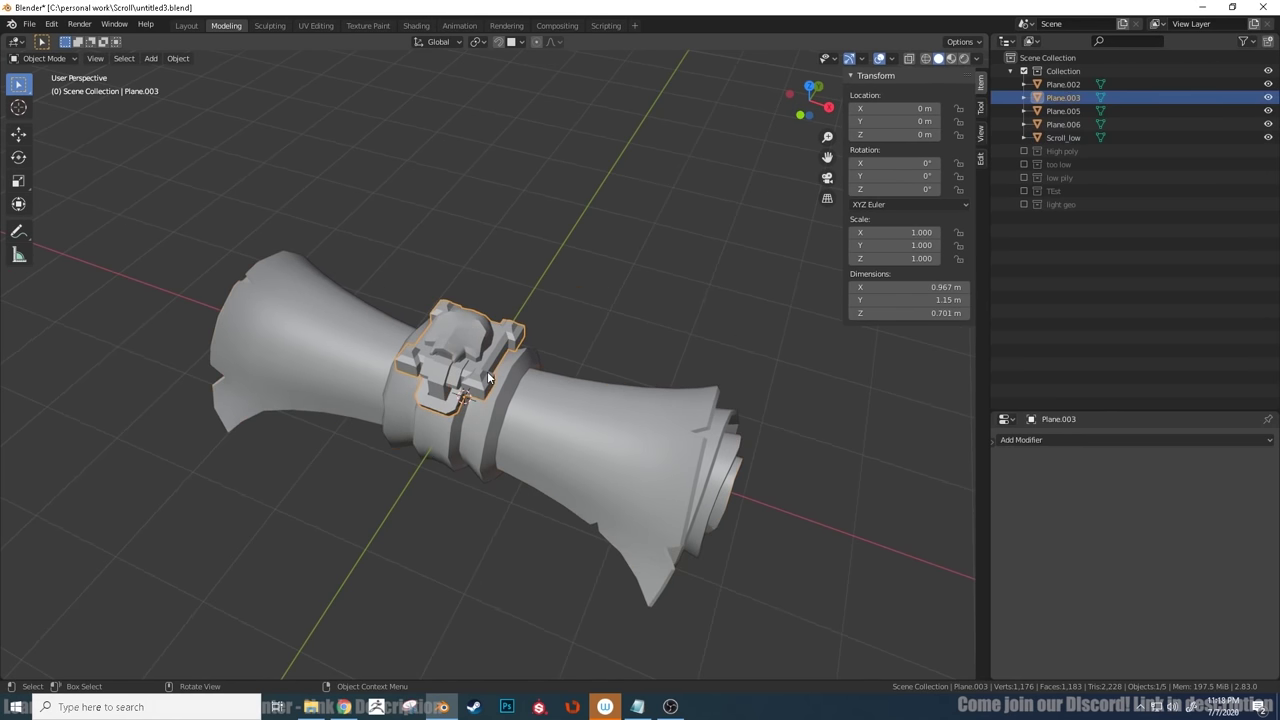
pyautogui.scroll(2, 470, 355)
pyautogui.press('Tab')
pyautogui.moveTo(442, 328); pyautogui.dragTo(555, 295, button='middle')
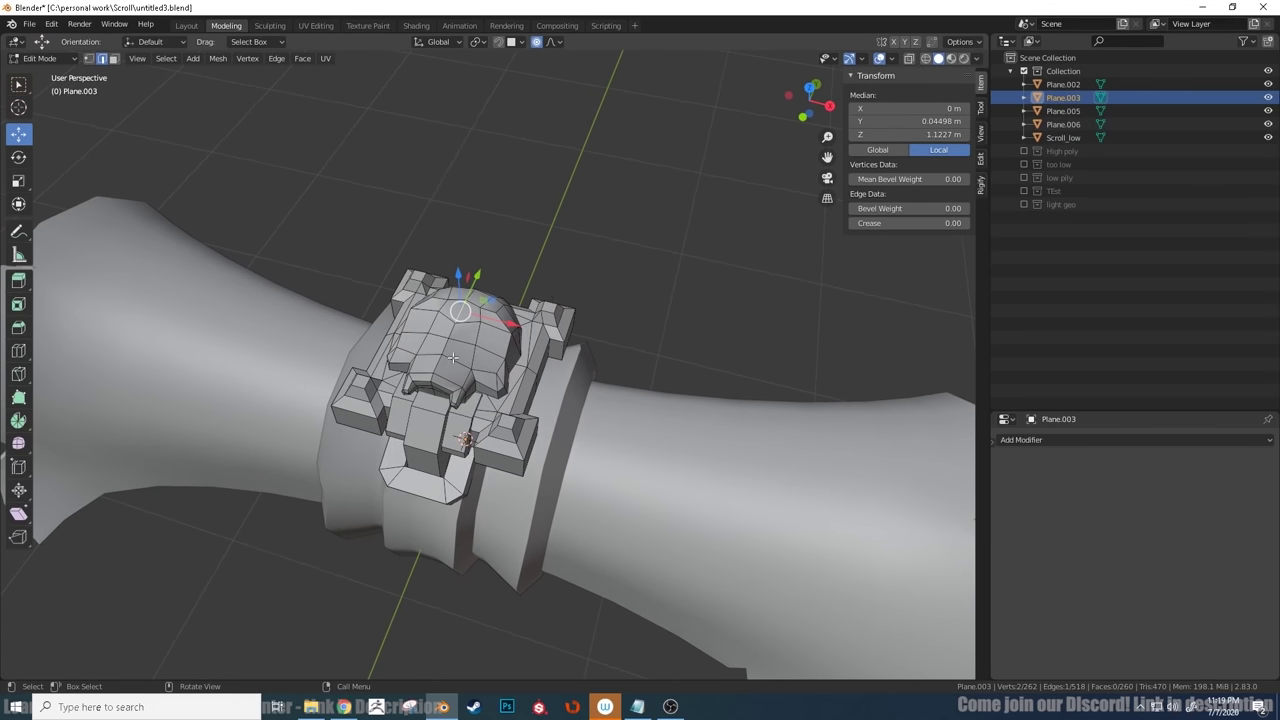
pyautogui.moveTo(453, 357); pyautogui.dragTo(495, 402, button='middle')
pyautogui.press('Tab')
# Examine the mesh topology of the scroll body and of the band wrapped around it.
pyautogui.click(520, 400)
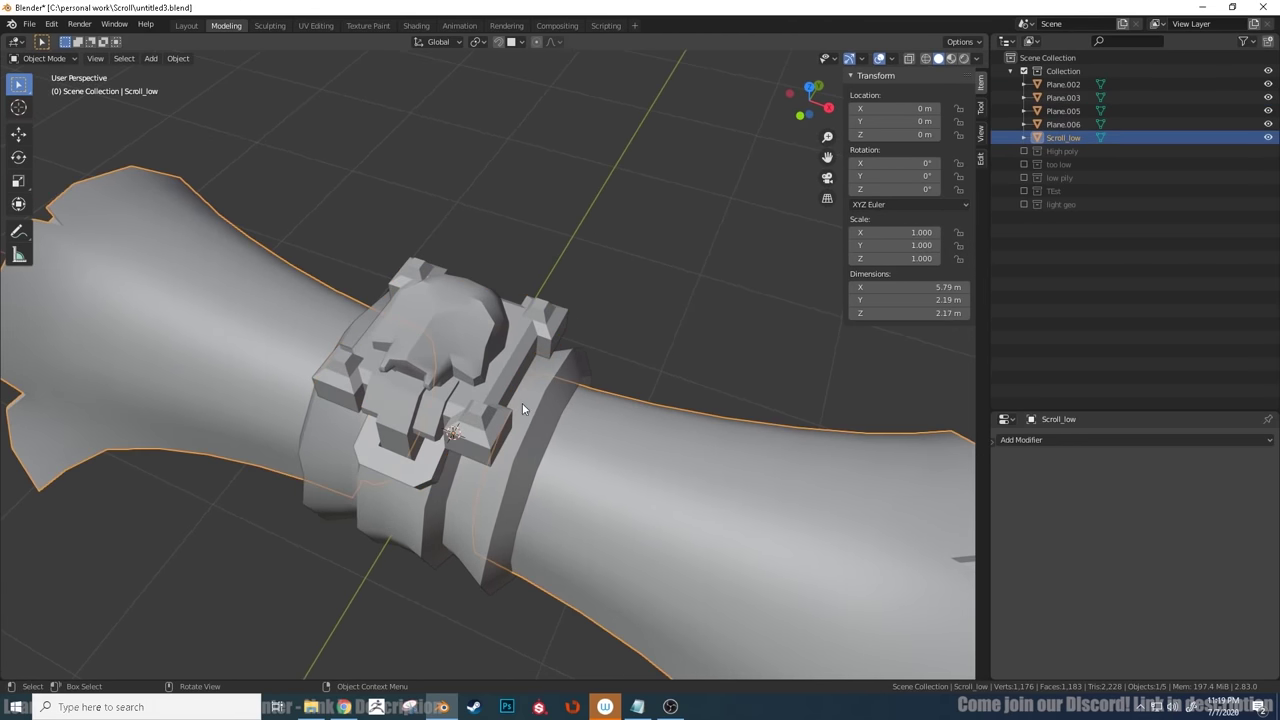
pyautogui.press('Tab')
pyautogui.press('Tab')
pyautogui.click(531, 394)
pyautogui.press('Tab')
pyautogui.moveTo(619, 313); pyautogui.dragTo(607, 342, button='middle')
pyautogui.press('Tab')
pyautogui.click(617, 417)
pyautogui.press('Tab')
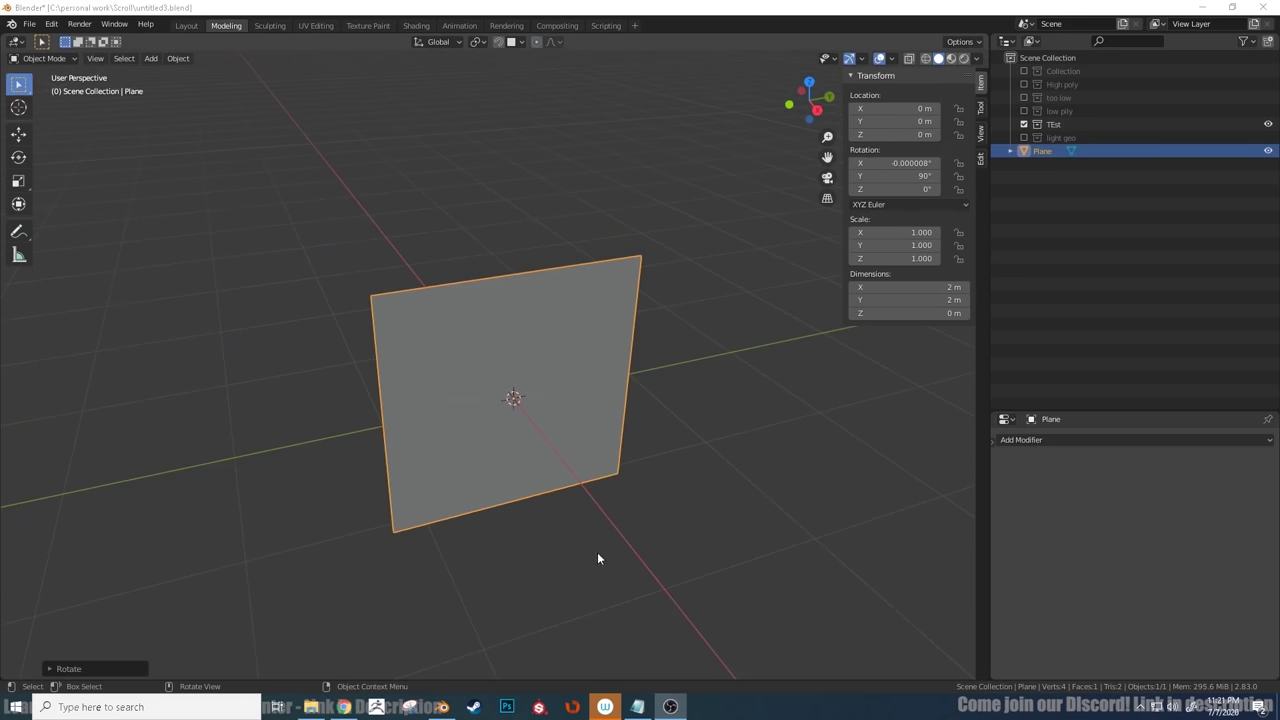
# Delete three of the upright plane's four corner vertices, keeping a single lower corner.
pyautogui.moveTo(603, 551)
pyautogui.mouseDown(button='middle')
pyautogui.moveTo(588, 540)
pyautogui.moveTo(588, 551)
pyautogui.mouseUp(button='middle')
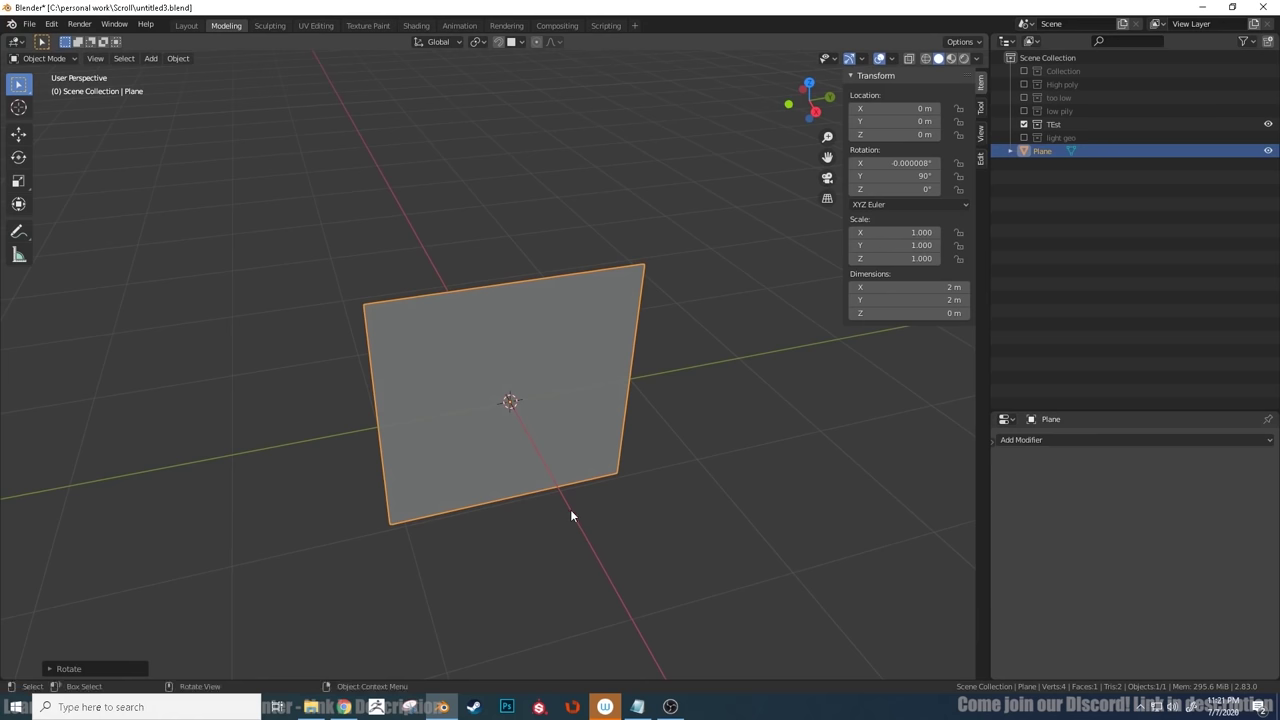
pyautogui.press('Tab')
pyautogui.click(361, 303)
pyautogui.keyDown('shift'); pyautogui.click(644, 265); pyautogui.keyUp('shift')
pyautogui.press('x')
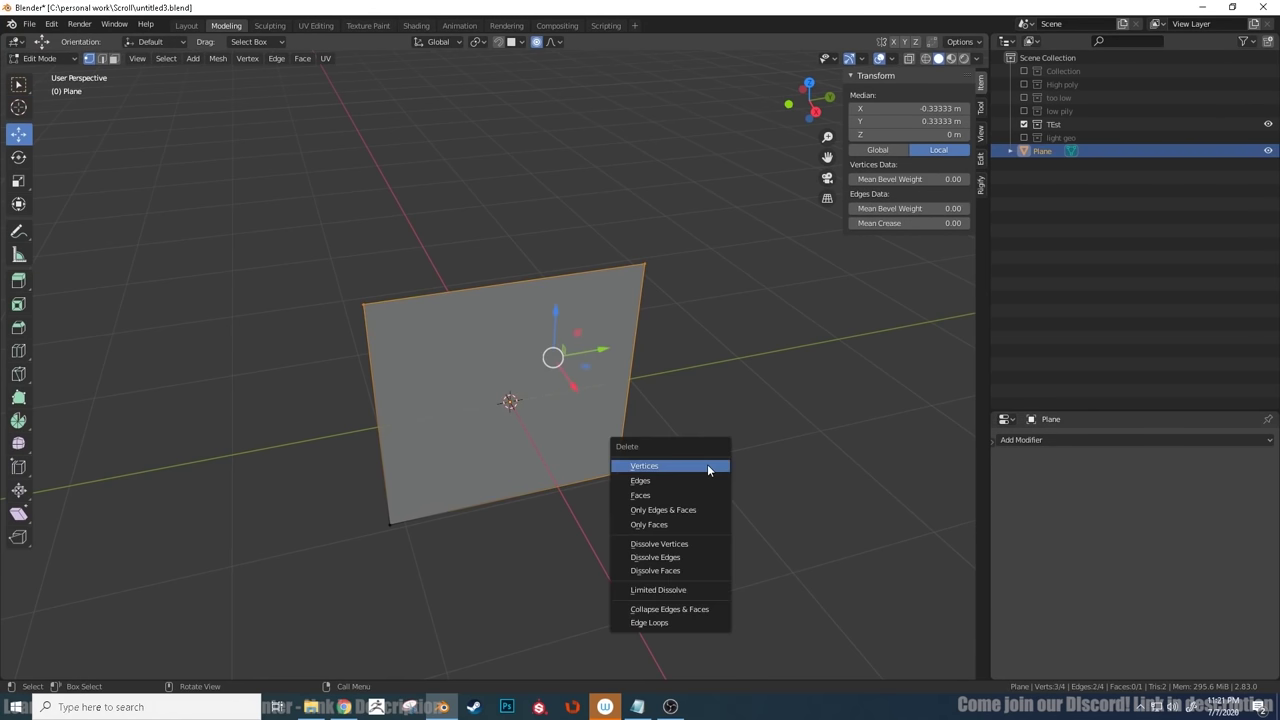
pyautogui.click(707, 464)
# Move the remaining vertex up to ground level and along Y to the origin, with proportional editing turned off.
pyautogui.click(375, 508)
pyautogui.press('g')
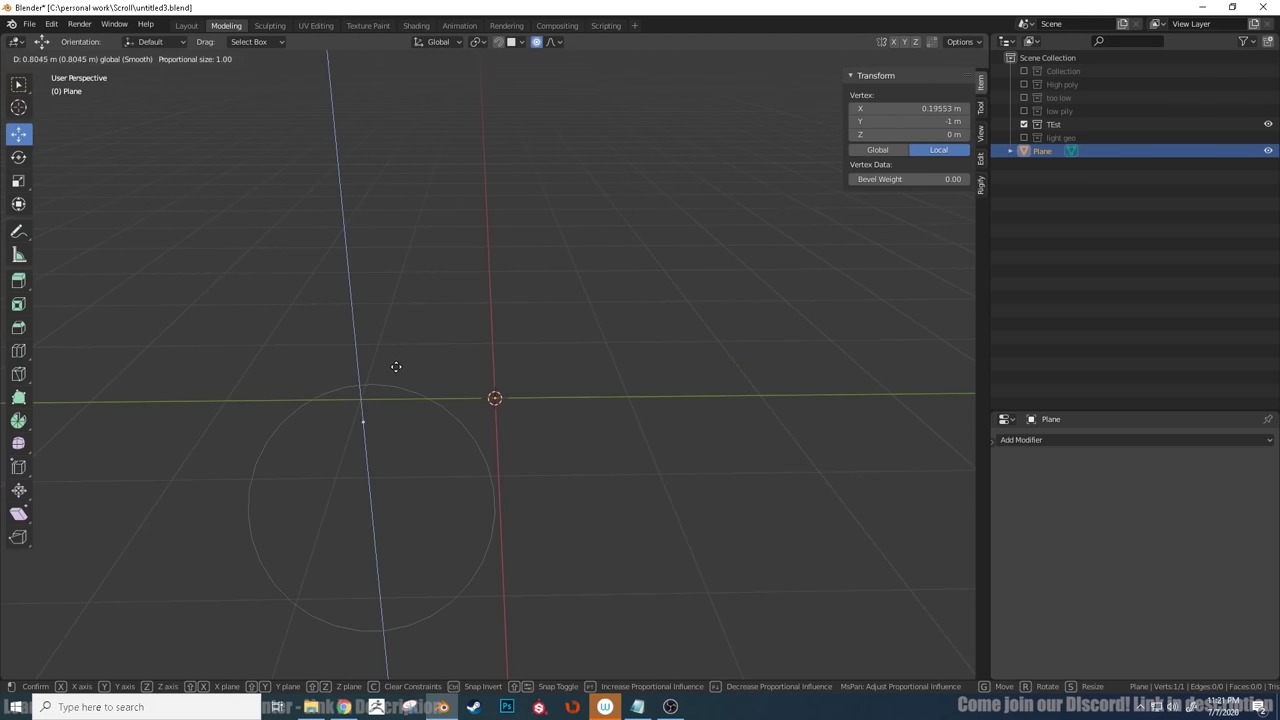
pyautogui.click(393, 349)
pyautogui.press('o')
pyautogui.moveTo(393, 349); pyautogui.dragTo(414, 372, button='middle')
pyautogui.press('g')
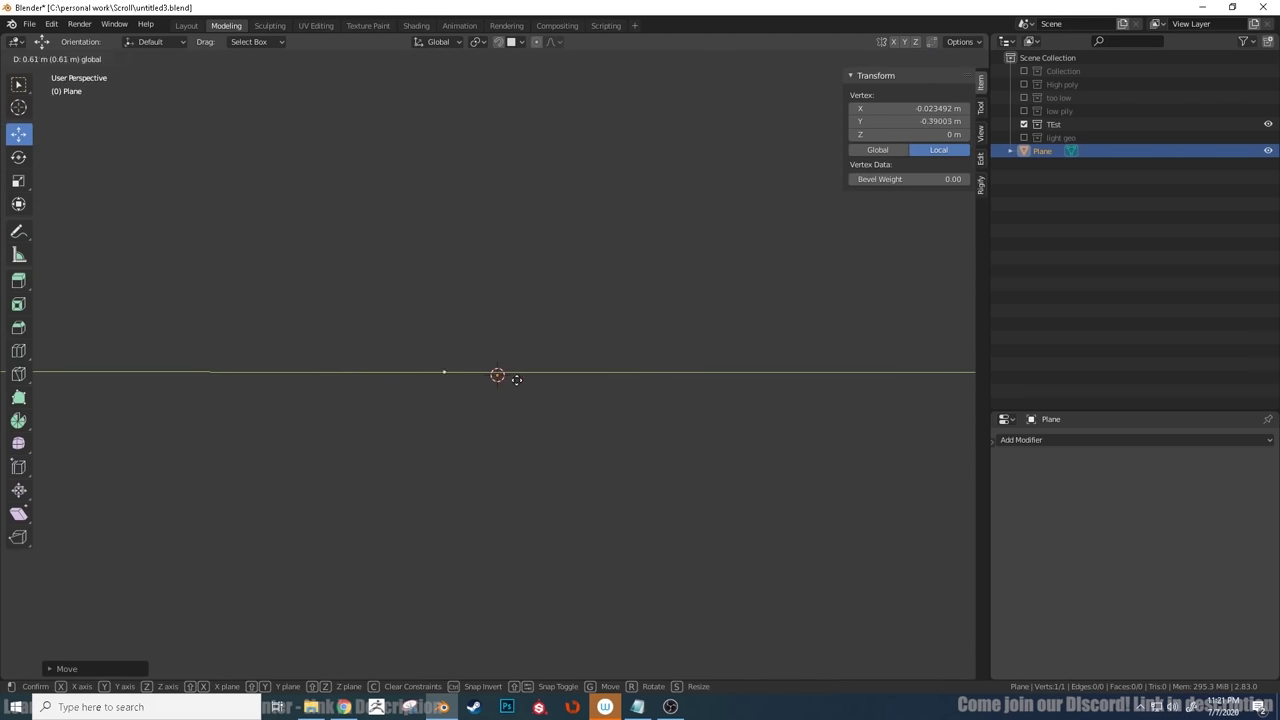
pyautogui.click(550, 378)
pyautogui.moveTo(550, 378); pyautogui.dragTo(560, 395, button='middle')
# In the front view, move the vertex along X to line it up with the world origin.
pyautogui.press('KP_1')
pyautogui.scroll(4, 556, 391)
pyautogui.scroll(1, 561, 390)
pyautogui.keyDown('shift'); pyautogui.moveTo(694, 352); pyautogui.dragTo(574, 380, button='middle'); pyautogui.keyUp('shift')
pyautogui.press('g')
pyautogui.press('x')
pyautogui.click(527, 364)
# Extrude the vertex repeatedly around the origin into an angular spiral outline with several widening turns and a loose outer tail.
pyautogui.press('e')
pyautogui.click(540, 331)
pyautogui.press('e')
pyautogui.click(582, 330)
pyautogui.press('e')
pyautogui.press('e')
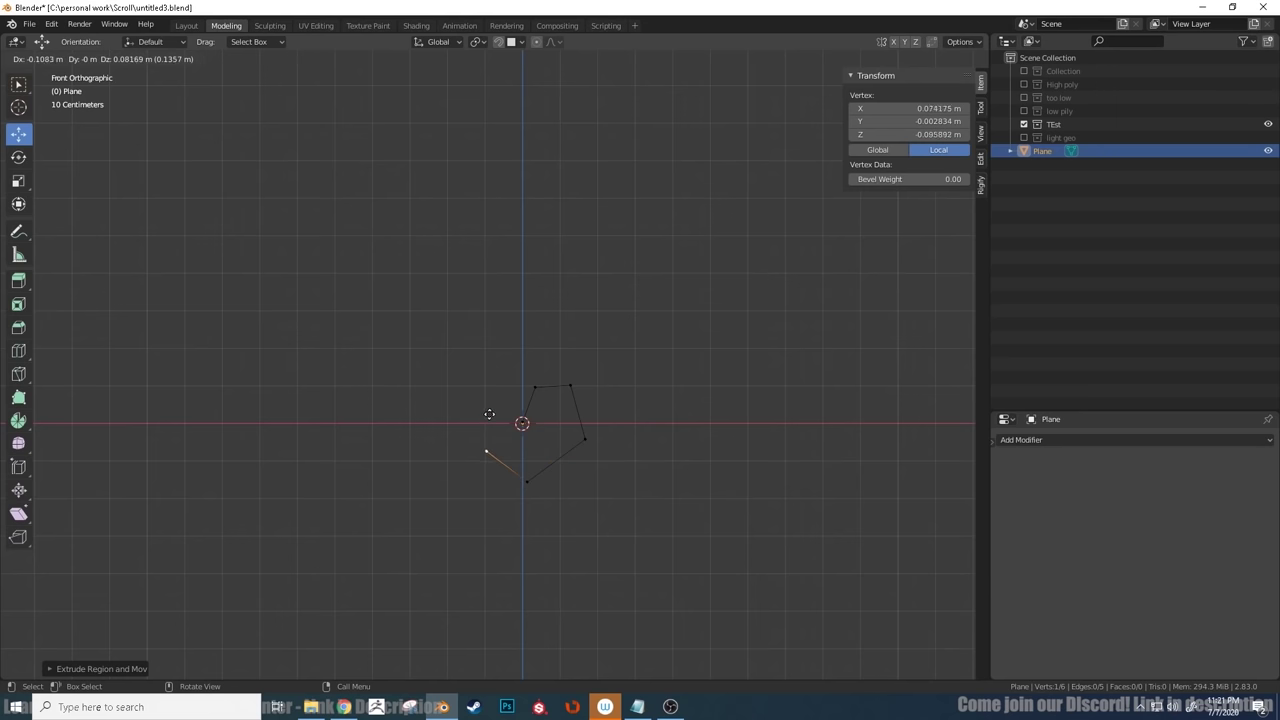
pyautogui.click(489, 414)
pyautogui.press('e')
pyautogui.click(480, 343)
pyautogui.press('e')
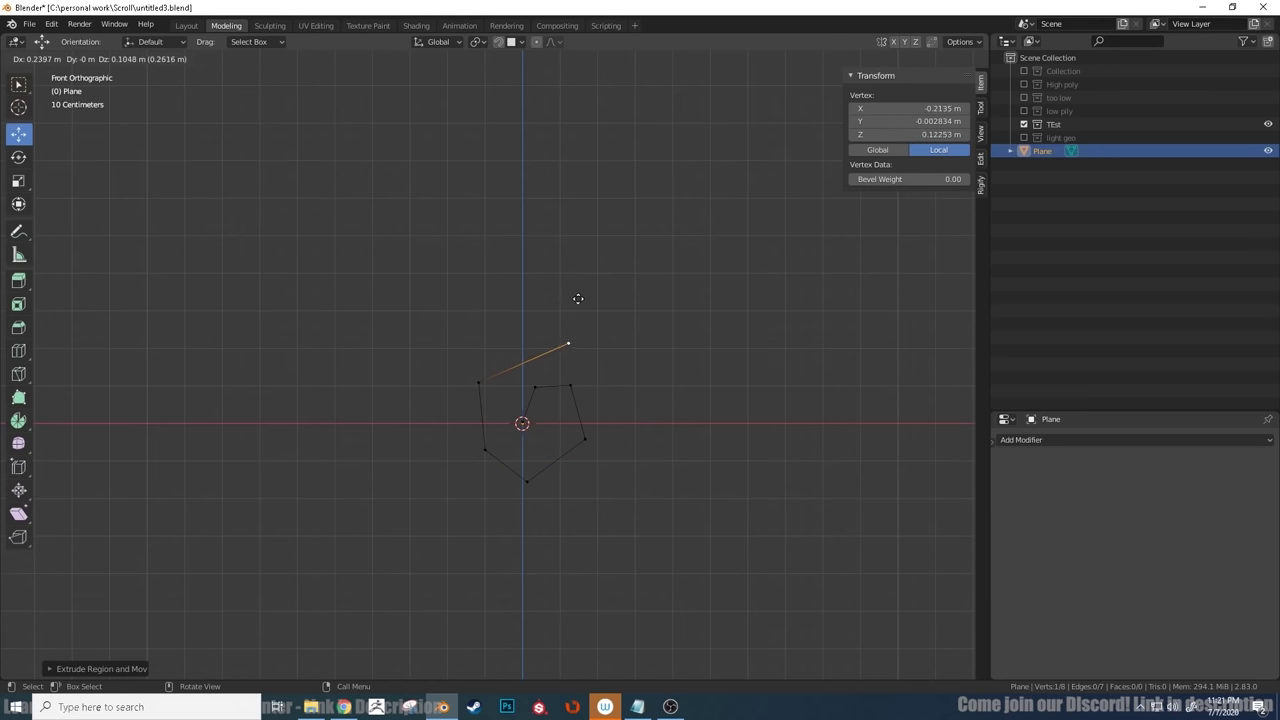
pyautogui.click(578, 299)
pyautogui.press('e')
pyautogui.click(651, 403)
pyautogui.press('e')
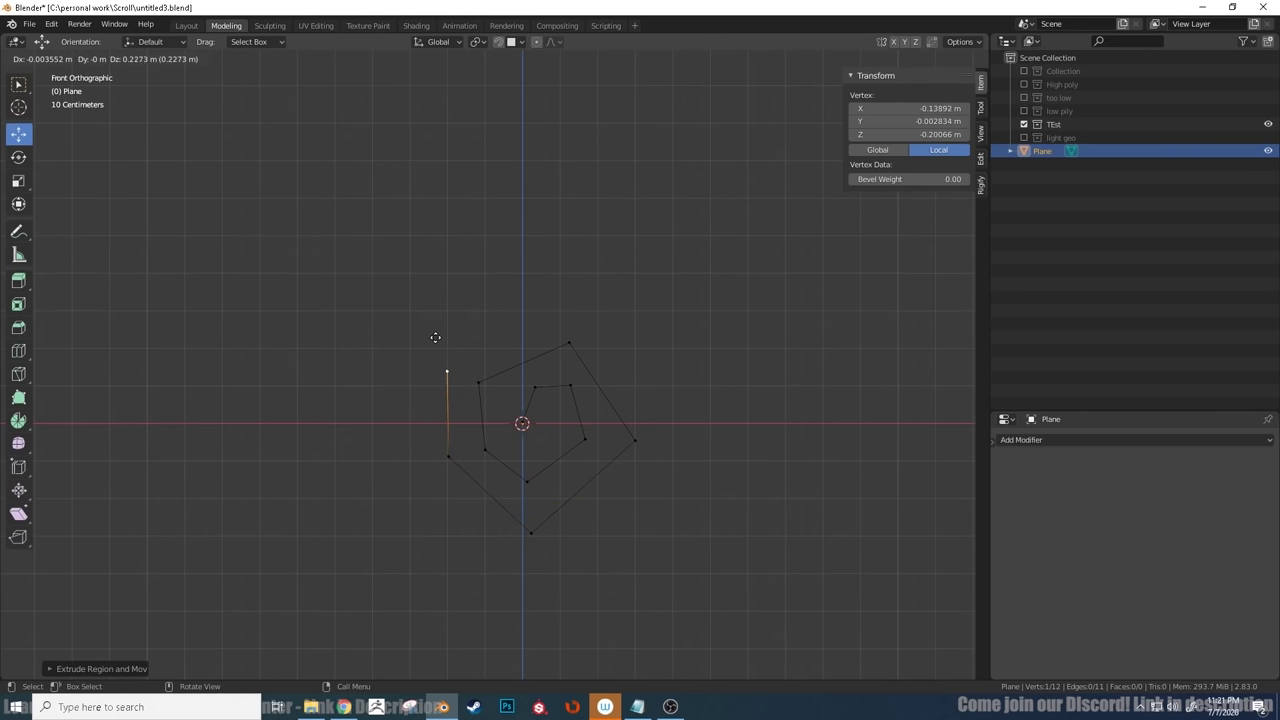
pyautogui.press('e')
pyautogui.click(668, 388)
pyautogui.press('e')
pyautogui.click(586, 567)
pyautogui.press('e')
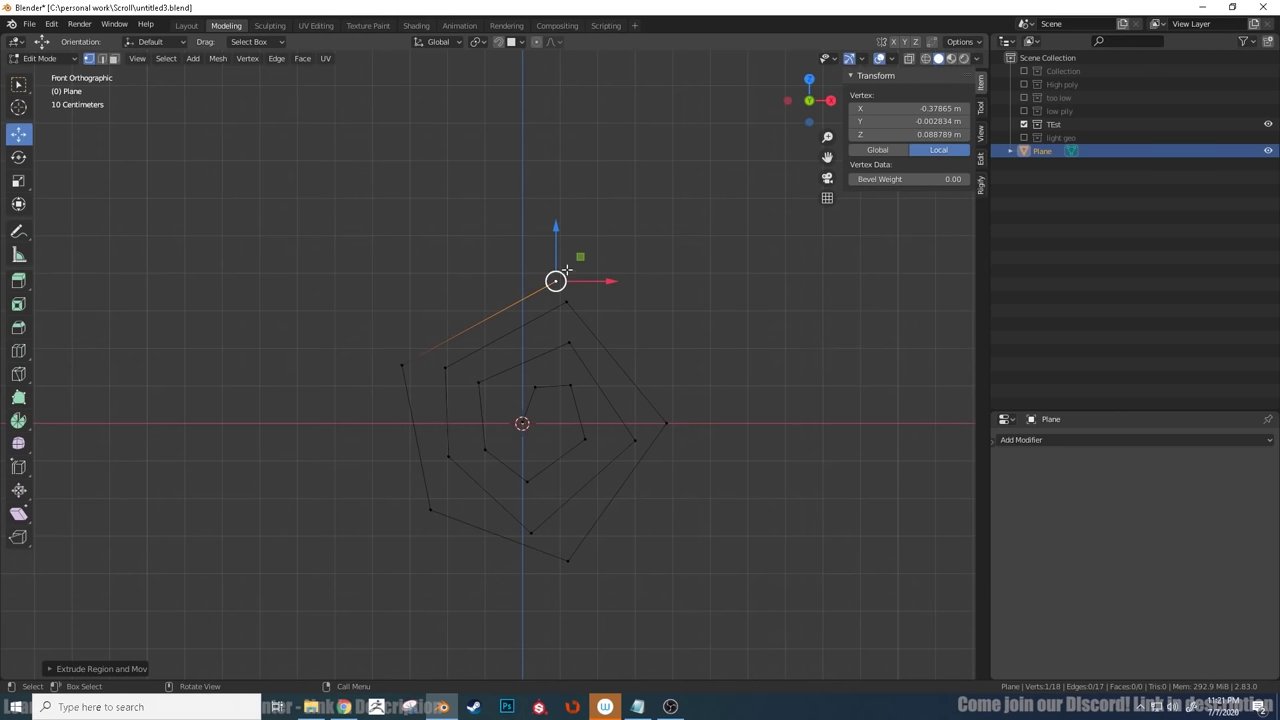
pyautogui.press('e')
pyautogui.click(671, 336)
pyautogui.press('e')
pyautogui.click(733, 443)
pyautogui.press('e')
pyautogui.click(763, 473)
# Extrude the whole spiral outline along Y into a roll about 2.9 m long.
pyautogui.moveTo(766, 443); pyautogui.dragTo(609, 406, button='middle')
pyautogui.press('Tab')
pyautogui.press('Tab')
pyautogui.press('2')
pyautogui.keyDown('alt'); pyautogui.click(520, 350); pyautogui.keyUp('alt')
pyautogui.moveTo(520, 349); pyautogui.dragTo(700, 371, button='middle')
pyautogui.press('e')
pyautogui.press('y')
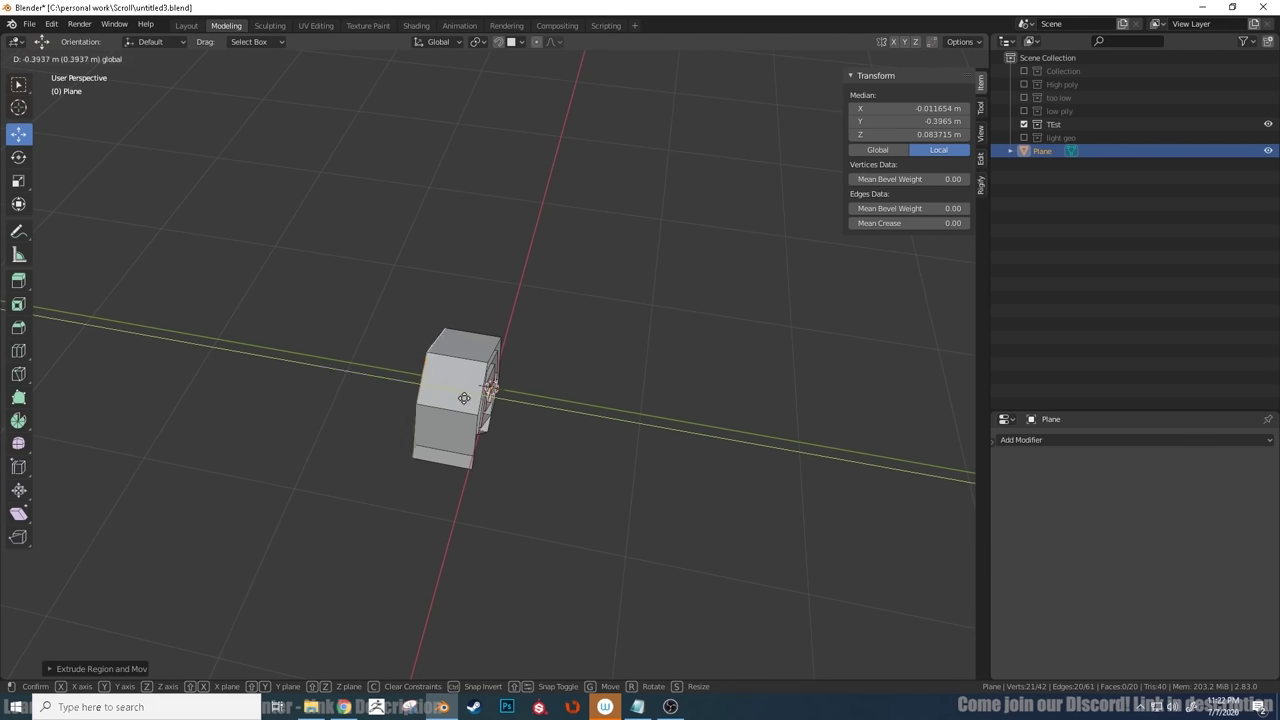
pyautogui.moveTo(164, 357); pyautogui.dragTo(140, 353)
pyautogui.keyDown('shift'); pyautogui.moveTo(318, 323); pyautogui.dragTo(530, 335, button='middle'); pyautogui.keyUp('shift')
# Add loop cuts across the middle and both halves of the roll and scale them to narrow its waist.
pyautogui.moveTo(447, 407); pyautogui.dragTo(521, 326, button='middle')
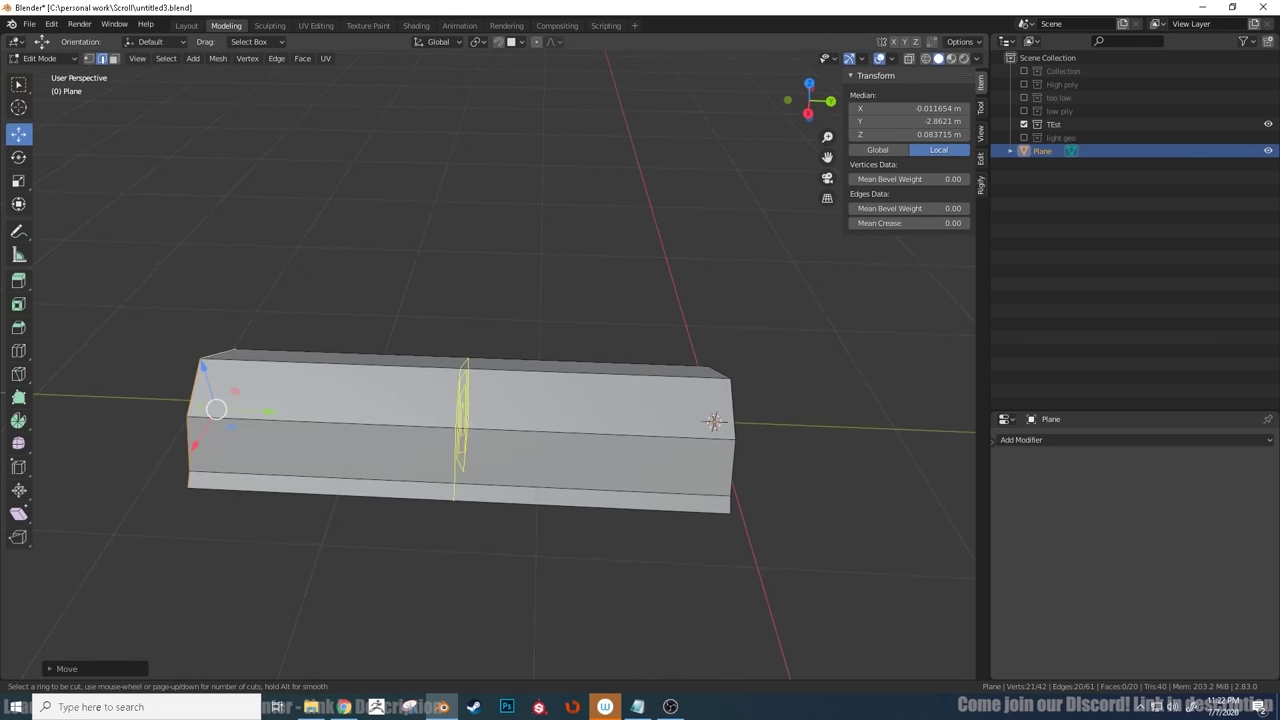
pyautogui.press('s')
pyautogui.click(584, 413)
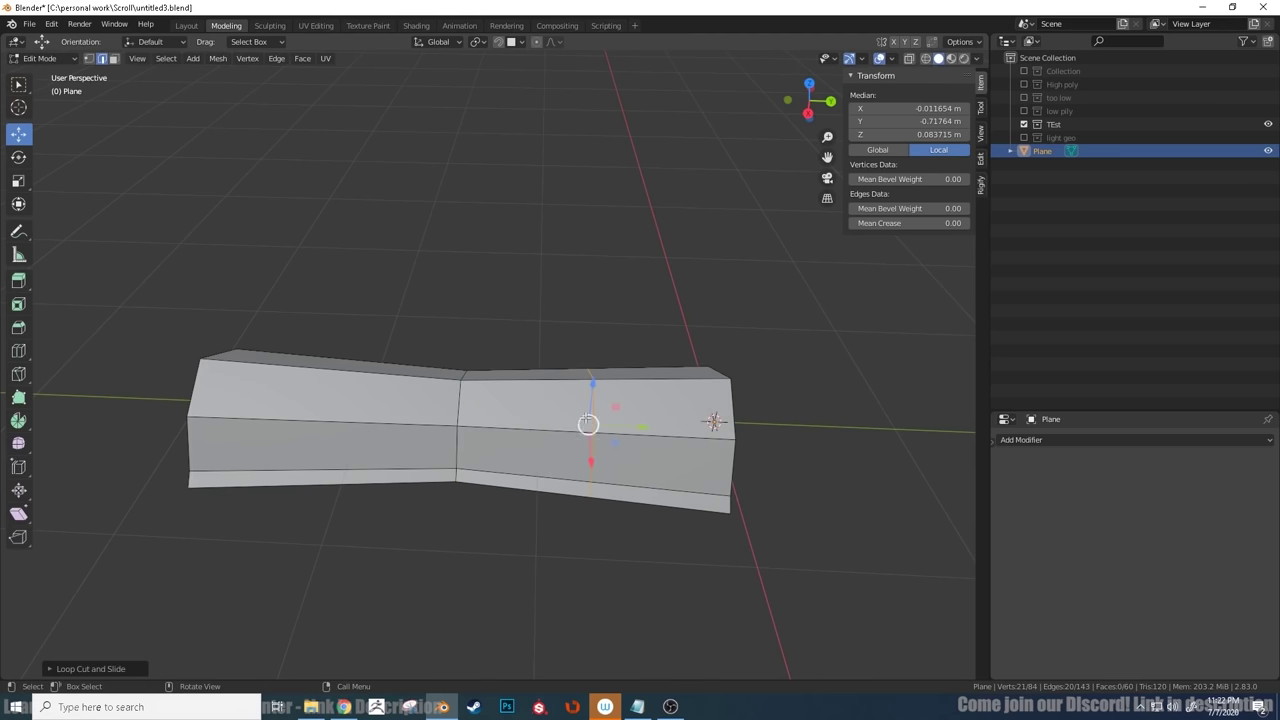
pyautogui.click(617, 346)
pyautogui.click(307, 380)
pyautogui.rightClick(307, 380)
pyautogui.press('s')
pyautogui.click(515, 317)
# Scale up the edge loops at both ends of the roll so the ends flare outward.
pyautogui.moveTo(515, 317); pyautogui.dragTo(598, 328, button='middle')
pyautogui.keyDown('alt'); pyautogui.click(728, 444); pyautogui.keyUp('alt')
pyautogui.press('s')
pyautogui.click(850, 417)
pyautogui.keyDown('alt'); pyautogui.click(234, 340); pyautogui.keyUp('alt')
pyautogui.press('s')
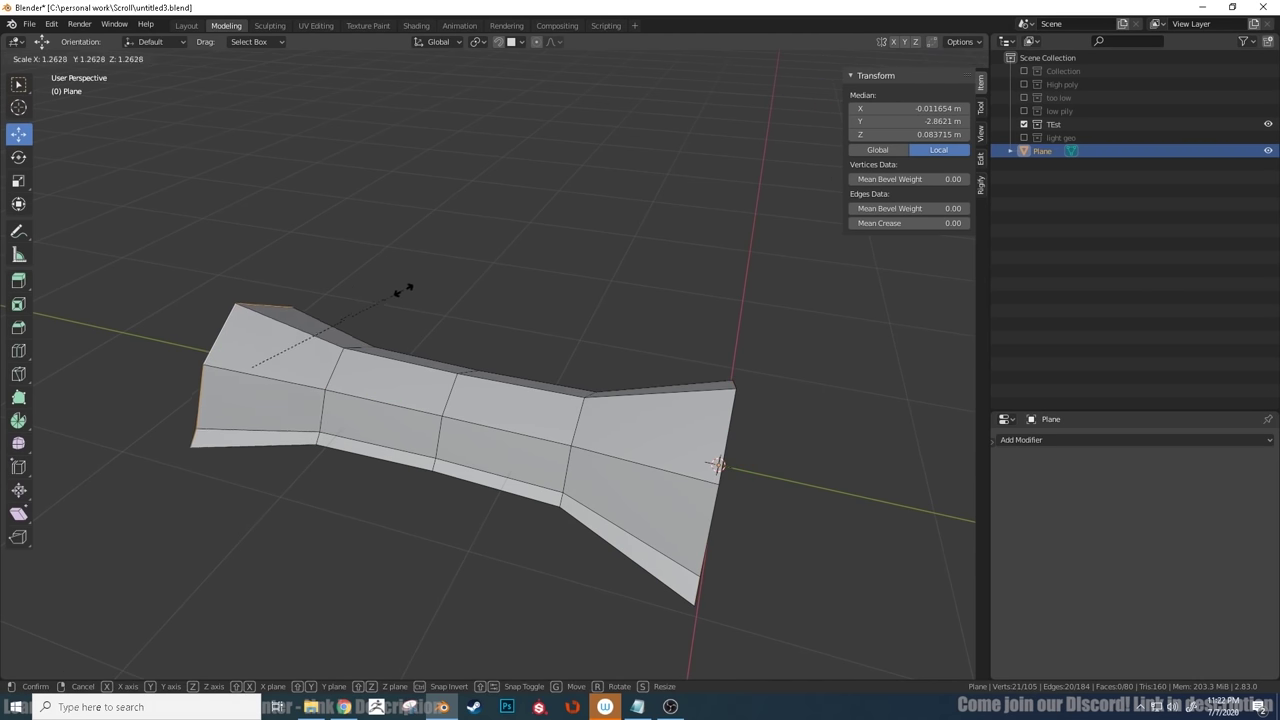
pyautogui.click(428, 291)
# Rescale further edge loops along the roll to refine its hourglass shape.
pyautogui.moveTo(428, 291); pyautogui.dragTo(490, 290, button='middle')
pyautogui.keyDown('alt'); pyautogui.click(336, 418); pyautogui.keyUp('alt')
pyautogui.moveTo(398, 306); pyautogui.dragTo(390, 280, button='middle')
pyautogui.press('s')
pyautogui.click(563, 287)
pyautogui.press('s')
pyautogui.click(636, 285)
# Scale the whole roll object to 0.738 along Y.
pyautogui.press('Tab')
pyautogui.moveTo(635, 286); pyautogui.dragTo(580, 328, button='middle')
pyautogui.press('s')
pyautogui.press('x')
pyautogui.rightClick(570, 336)
pyautogui.press('s')
pyautogui.press('y')
pyautogui.click(606, 378)
# Add a Solidify modifier to the roll, increase its thickness slightly and apply it.
pyautogui.moveTo(606, 383); pyautogui.dragTo(490, 345, button='middle')
pyautogui.click(1027, 440)
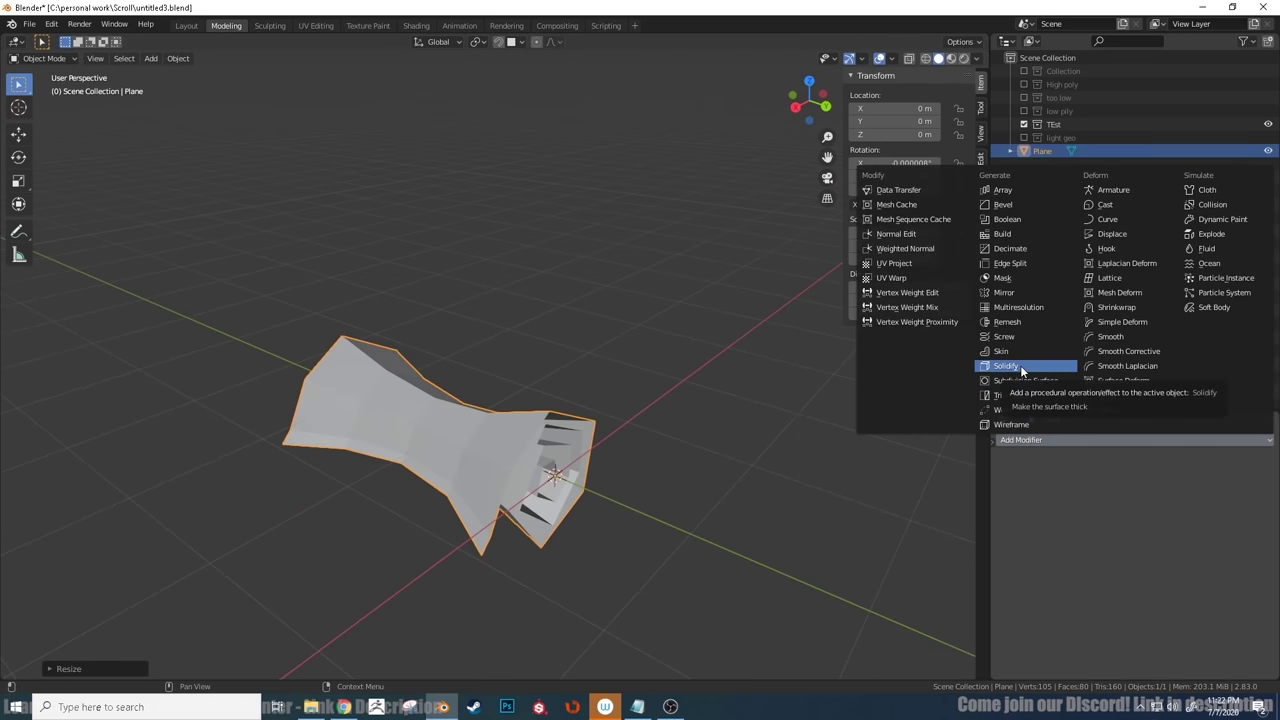
pyautogui.click(1020, 365)
pyautogui.scroll(3, 690, 426)
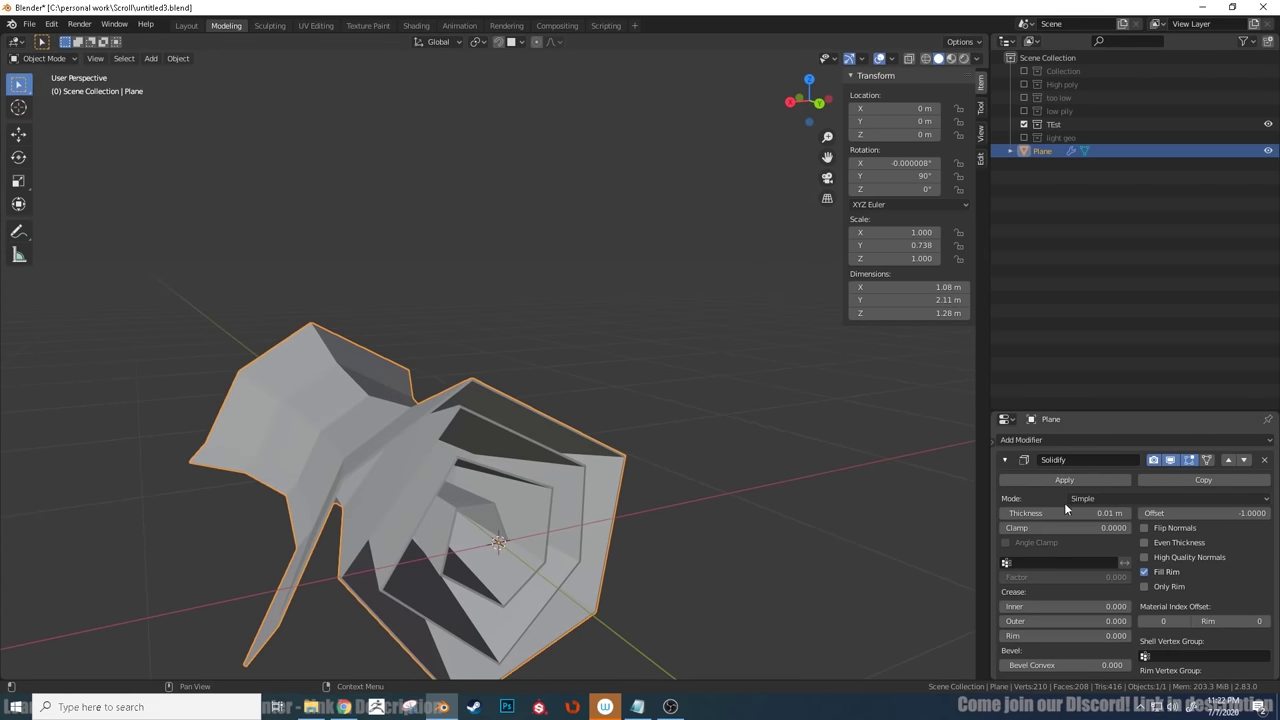
pyautogui.moveTo(1113, 513); pyautogui.dragTo(1124, 513)
pyautogui.moveTo(690, 450); pyautogui.dragTo(598, 446, button='middle')
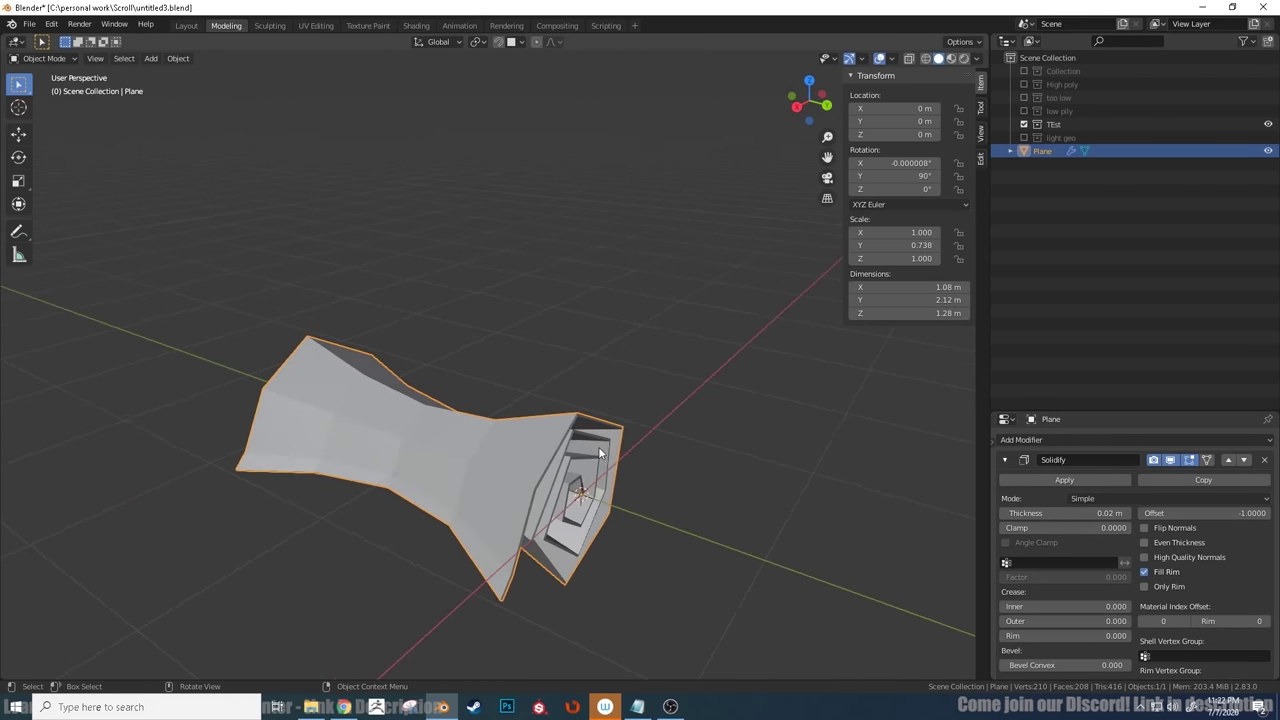
pyautogui.click(1065, 480)
# Check the thickened spiral mesh and add a Subdivision Surface modifier to the scroll.
pyautogui.press('Tab')
pyautogui.moveTo(690, 455); pyautogui.dragTo(538, 418, button='middle')
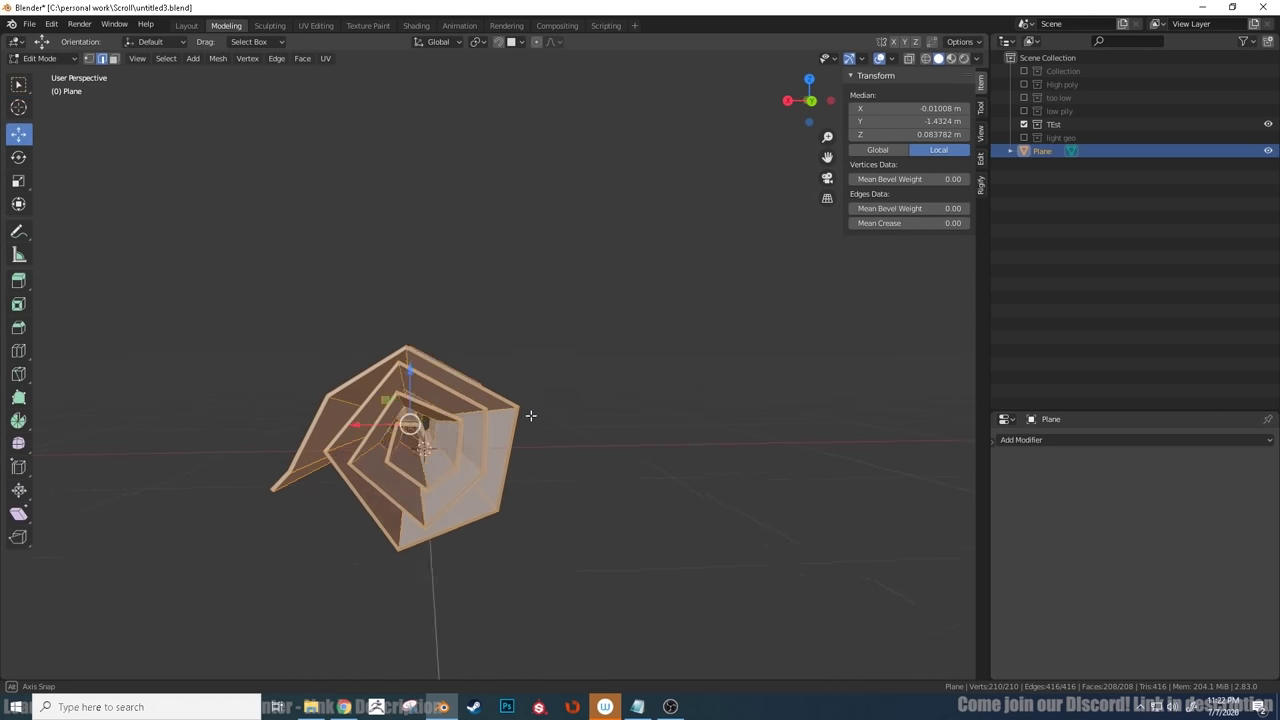
pyautogui.moveTo(530, 415); pyautogui.dragTo(615, 460, button='middle')
pyautogui.press('Tab')
pyautogui.click(1015, 441)
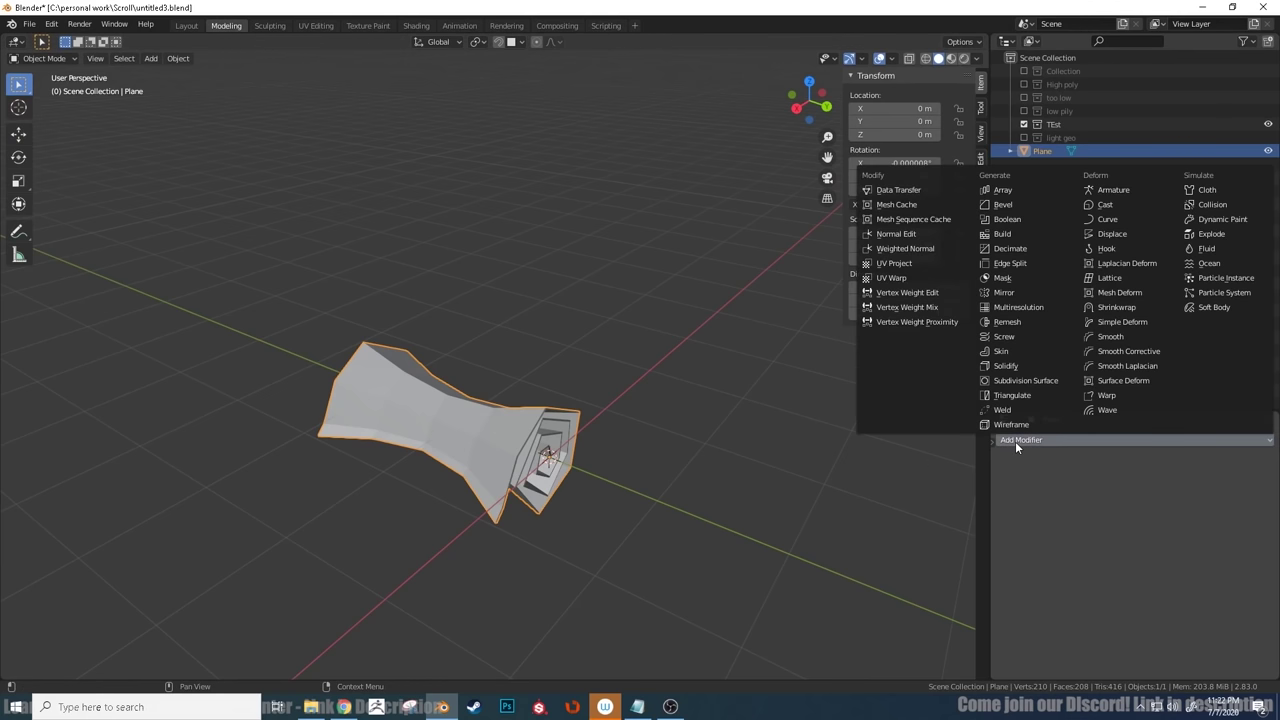
pyautogui.click(1024, 385)
pyautogui.moveTo(656, 404)
pyautogui.mouseDown(button='middle')
pyautogui.moveTo(543, 400)
pyautogui.moveTo(726, 404)
pyautogui.moveTo(681, 404)
pyautogui.mouseUp(button='middle')
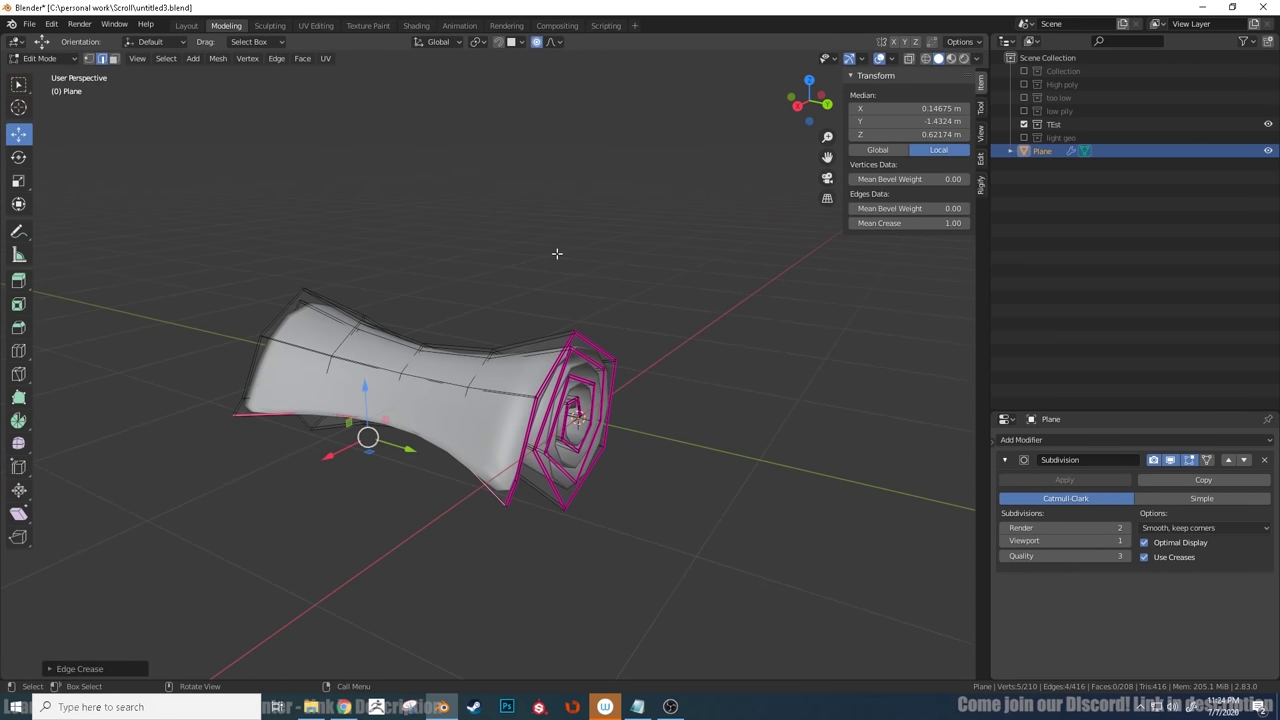
# Move and rotate an edge at the scroll's open end with proportional editing to make the rim irregular.
pyautogui.scroll(1, 563, 289)
pyautogui.moveTo(563, 289); pyautogui.dragTo(606, 286, button='middle')
pyautogui.click(636, 442)
pyautogui.press('g')
pyautogui.moveTo(636, 442); pyautogui.dragTo(717, 414, button='middle')
pyautogui.scroll(-5, 695, 388)
pyautogui.click(700, 405)
pyautogui.press('r')
pyautogui.click(755, 312)
pyautogui.press('g')
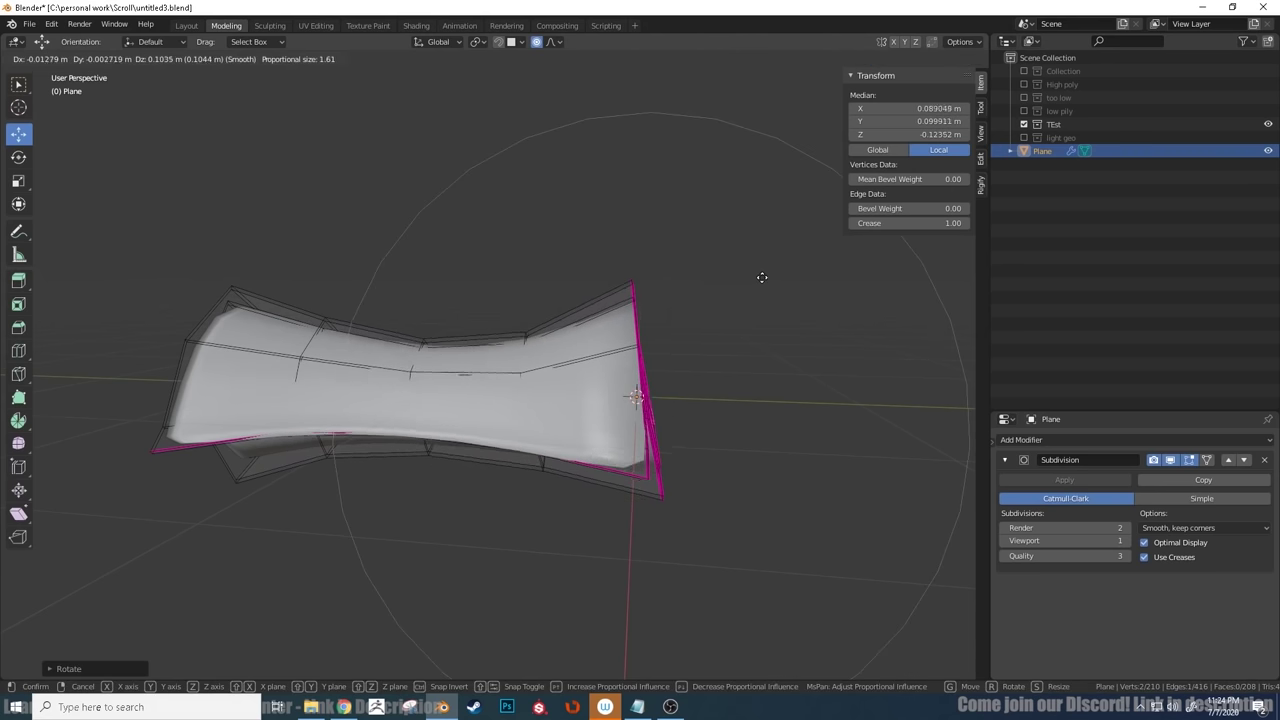
pyautogui.click(758, 276)
# Reposition another part of the scroll's outer sheet with proportional editing to vary its silhouette.
pyautogui.moveTo(468, 318); pyautogui.dragTo(715, 324, button='middle')
pyautogui.click(405, 325)
pyautogui.moveTo(405, 325); pyautogui.dragTo(395, 355, button='middle')
pyautogui.click(437, 380)
pyautogui.press('g')
pyautogui.moveTo(430, 253); pyautogui.dragTo(491, 220)
pyautogui.moveTo(491, 220); pyautogui.dragTo(471, 342, button='middle')
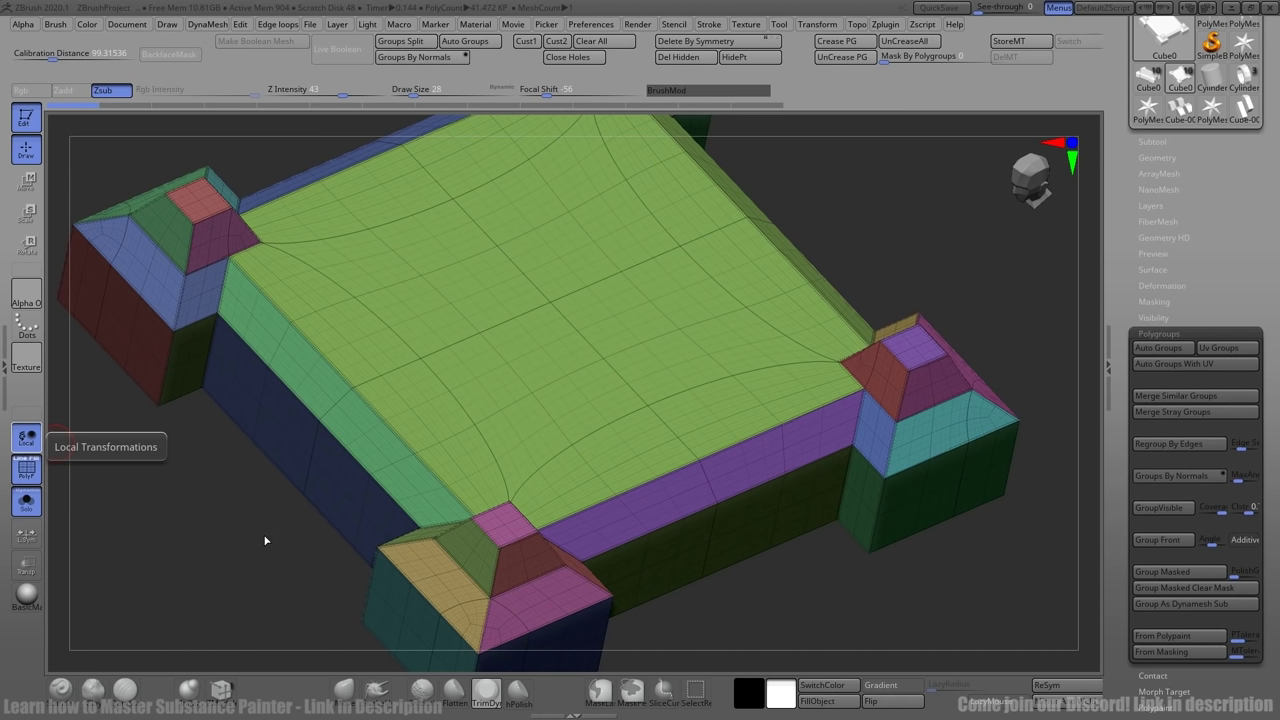
# In ZBrush, remesh the clasp's base plate using ZRemesher with KeepCreases on, and subdivide and polish it to soften the edges.
pyautogui.click(1157, 157)
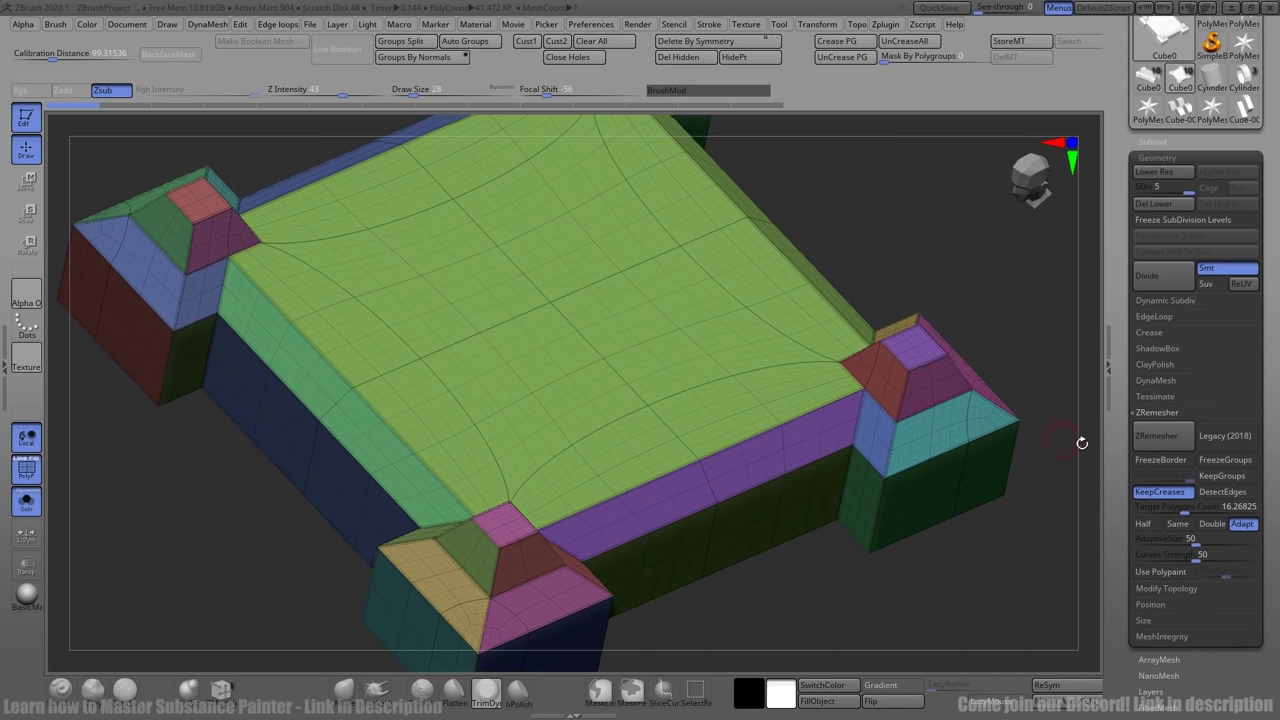
pyautogui.click(1148, 437)
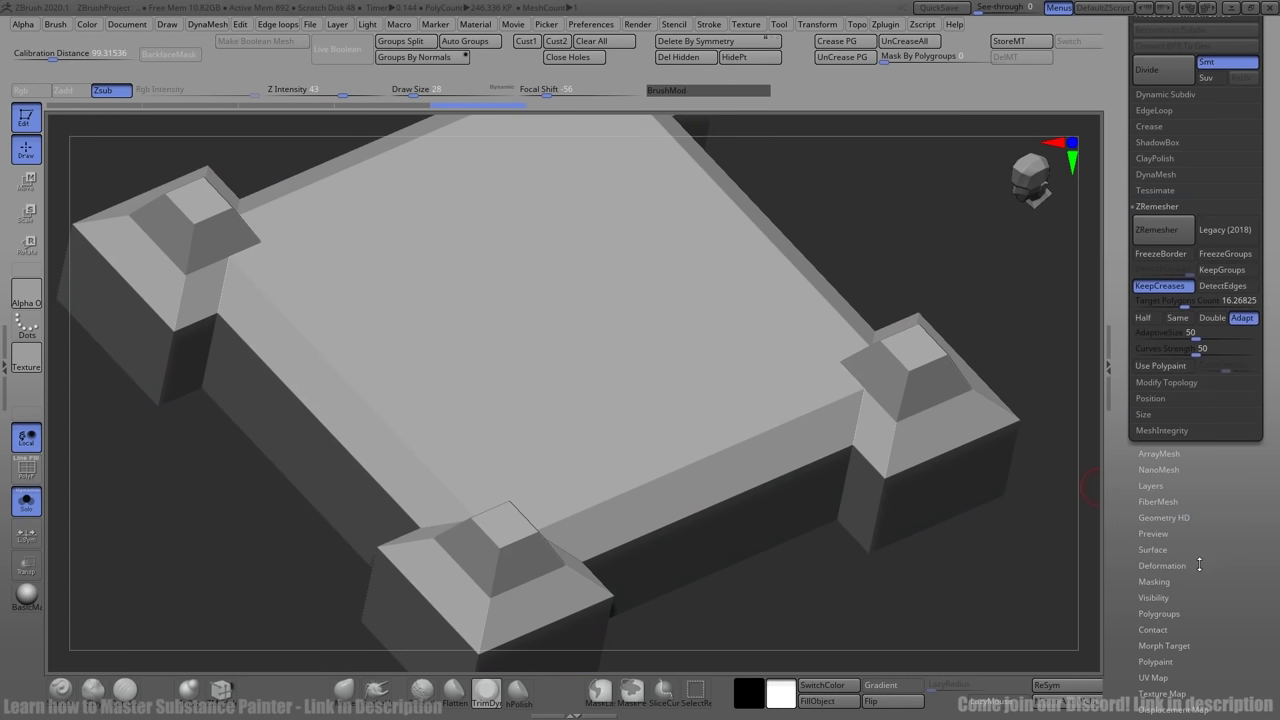
pyautogui.click(1182, 568)
pyautogui.moveTo(1267, 420); pyautogui.dragTo(1267, 562)
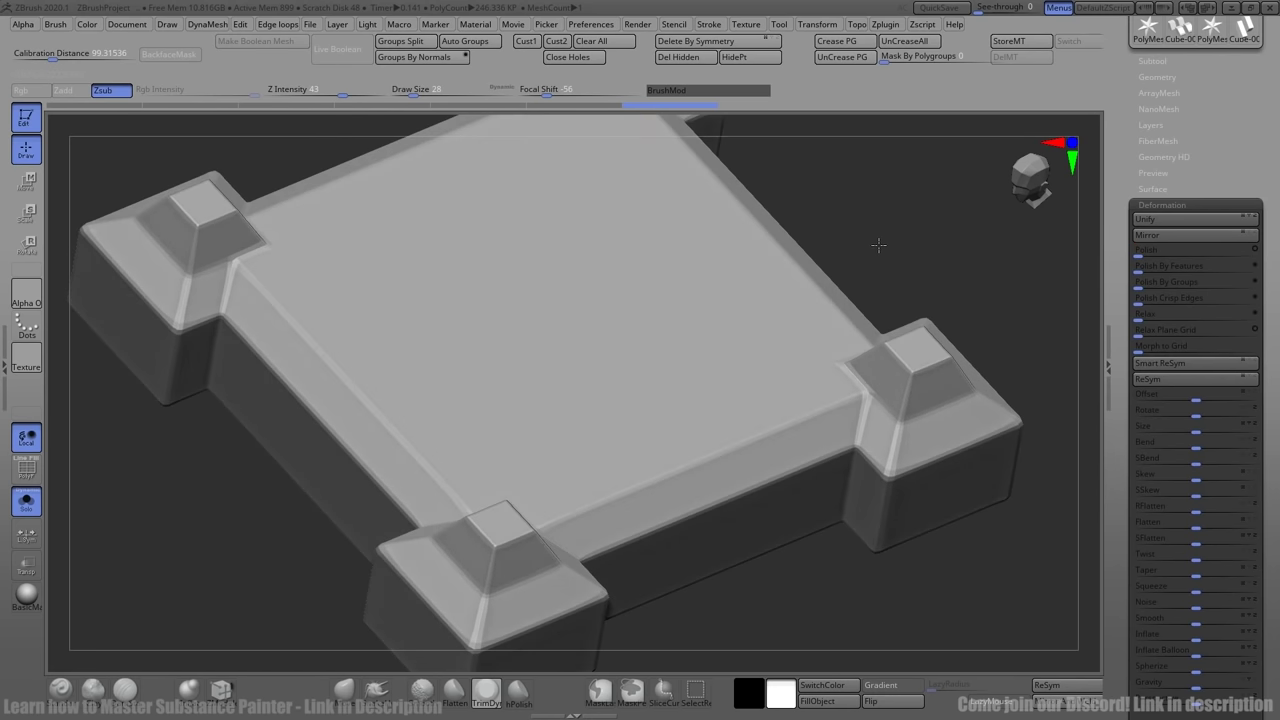
pyautogui.hotkey('ctrl', 'shift', 'z')
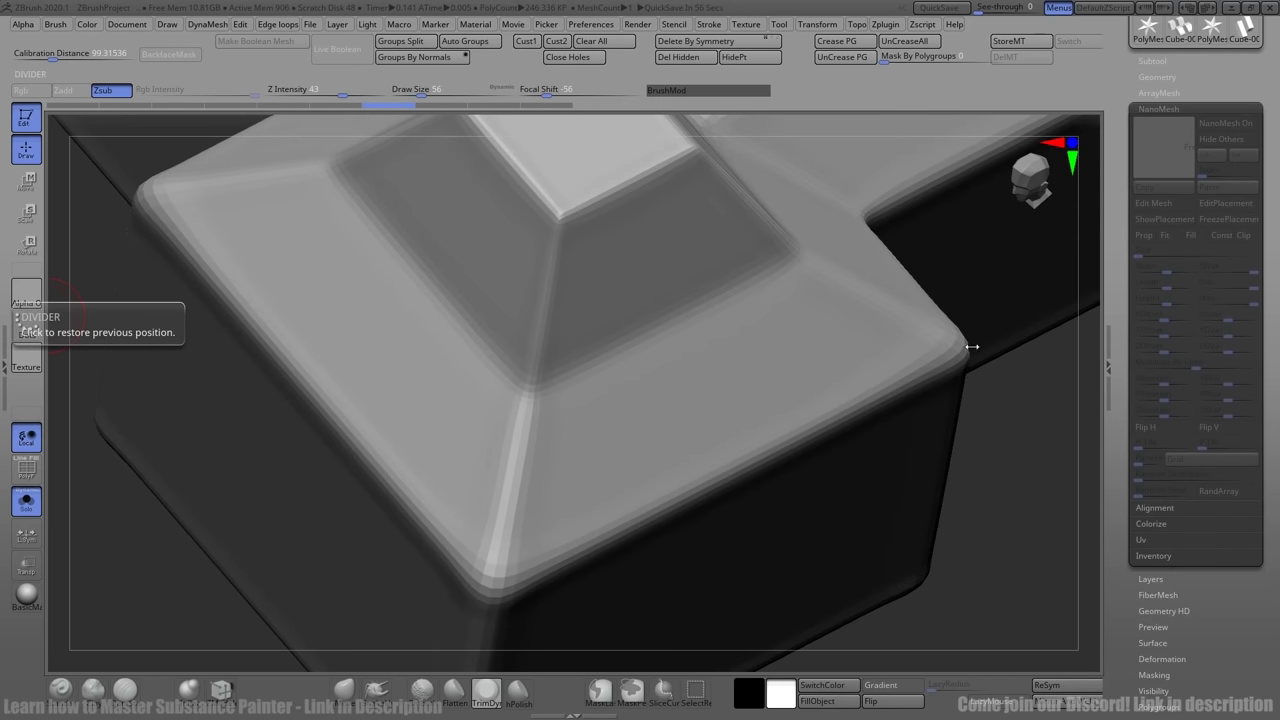
# Uncrease the polygroup borders and trim the top edges of the corner stud with the TrimDynamic brush.
pyautogui.moveTo(987, 369); pyautogui.dragTo(1022, 369)
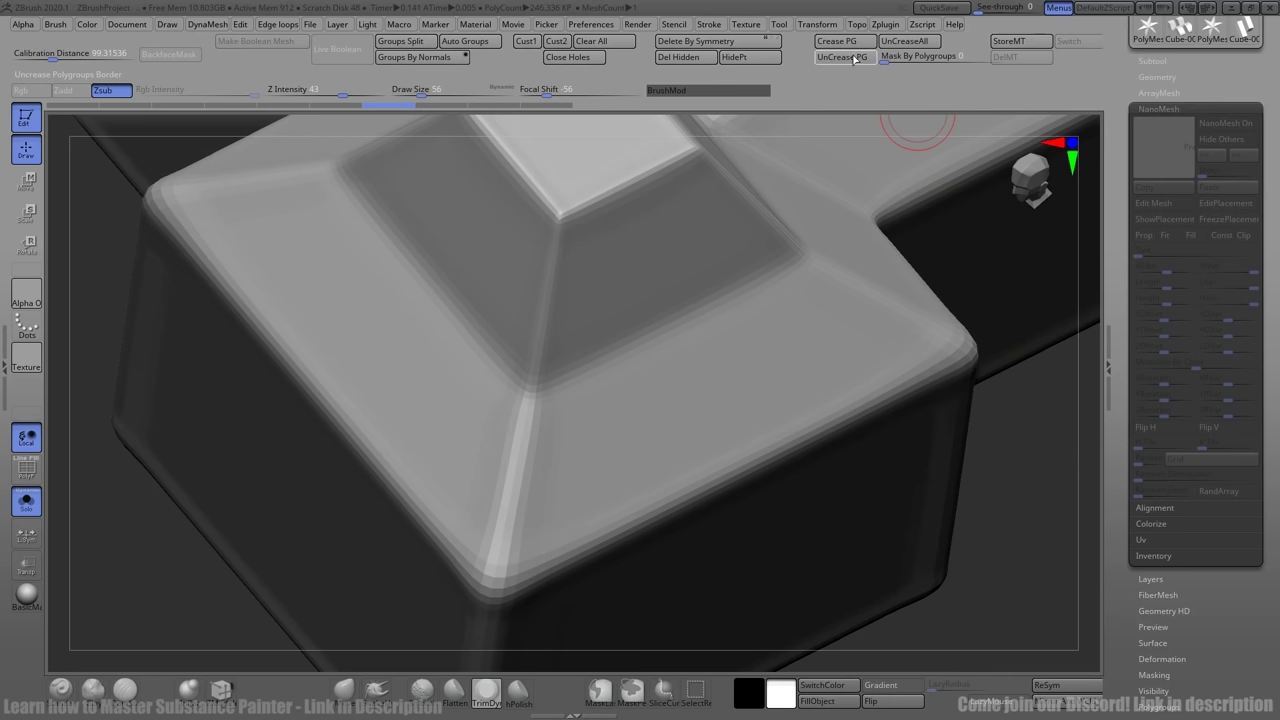
pyautogui.click(862, 60)
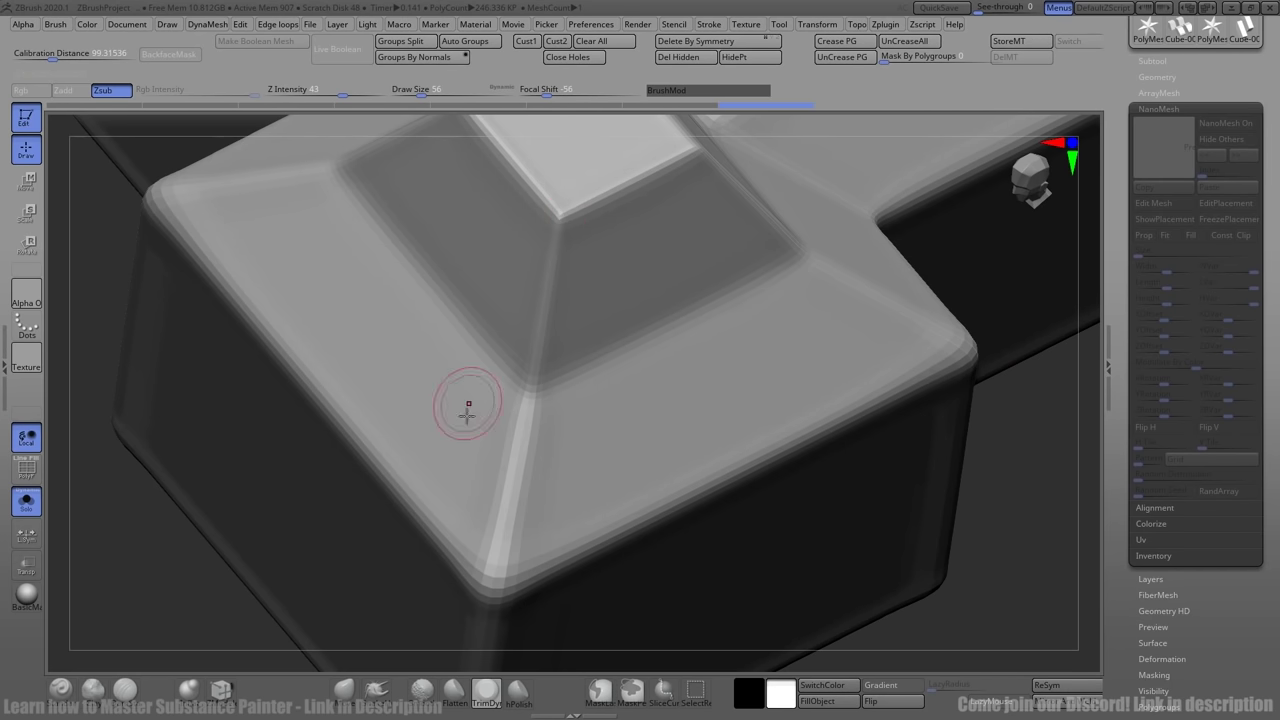
pyautogui.moveTo(556, 219)
pyautogui.mouseDown()
pyautogui.moveTo(568, 228)
pyautogui.moveTo(575, 212)
pyautogui.mouseUp()
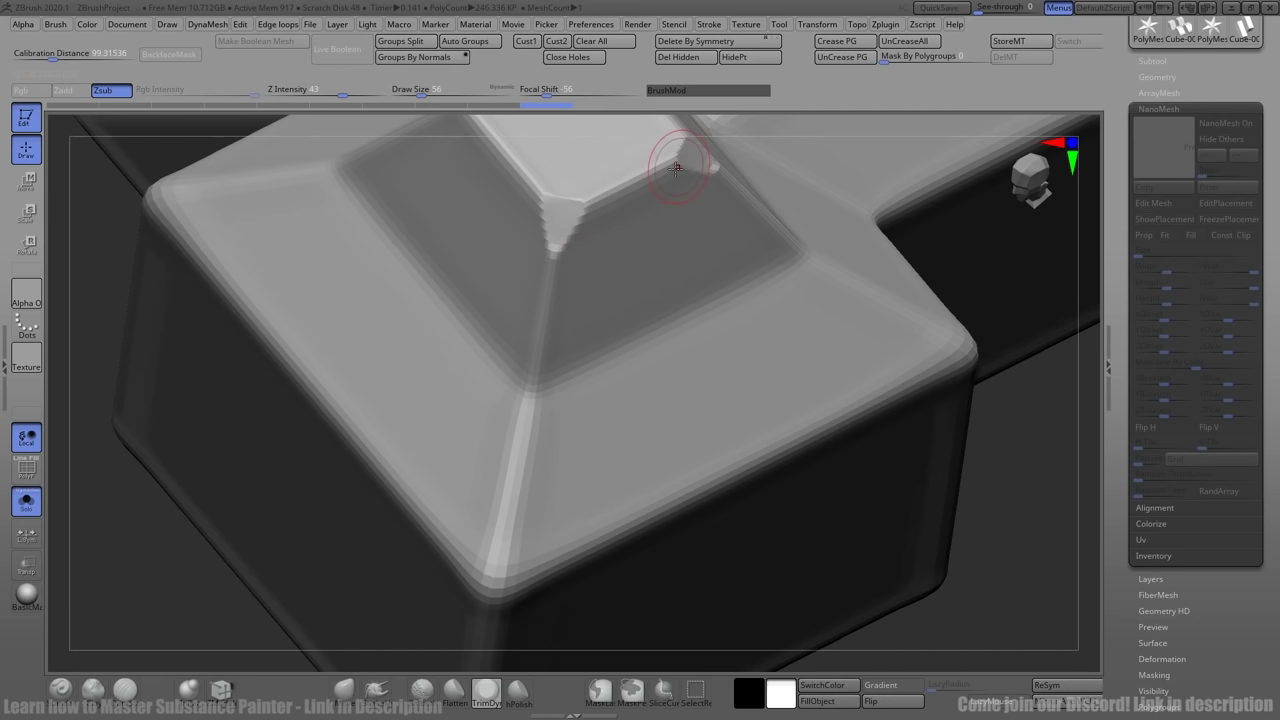
# Subdivide the plate once more and continue chipping the corner stud's top edges with the TrimDynamic brush.
pyautogui.press('ctrl')
pyautogui.hotkey('ctrl', 'd')
pyautogui.moveTo(562, 214)
pyautogui.mouseDown()
pyautogui.moveTo(517, 157)
pyautogui.moveTo(554, 230)
pyautogui.mouseUp()
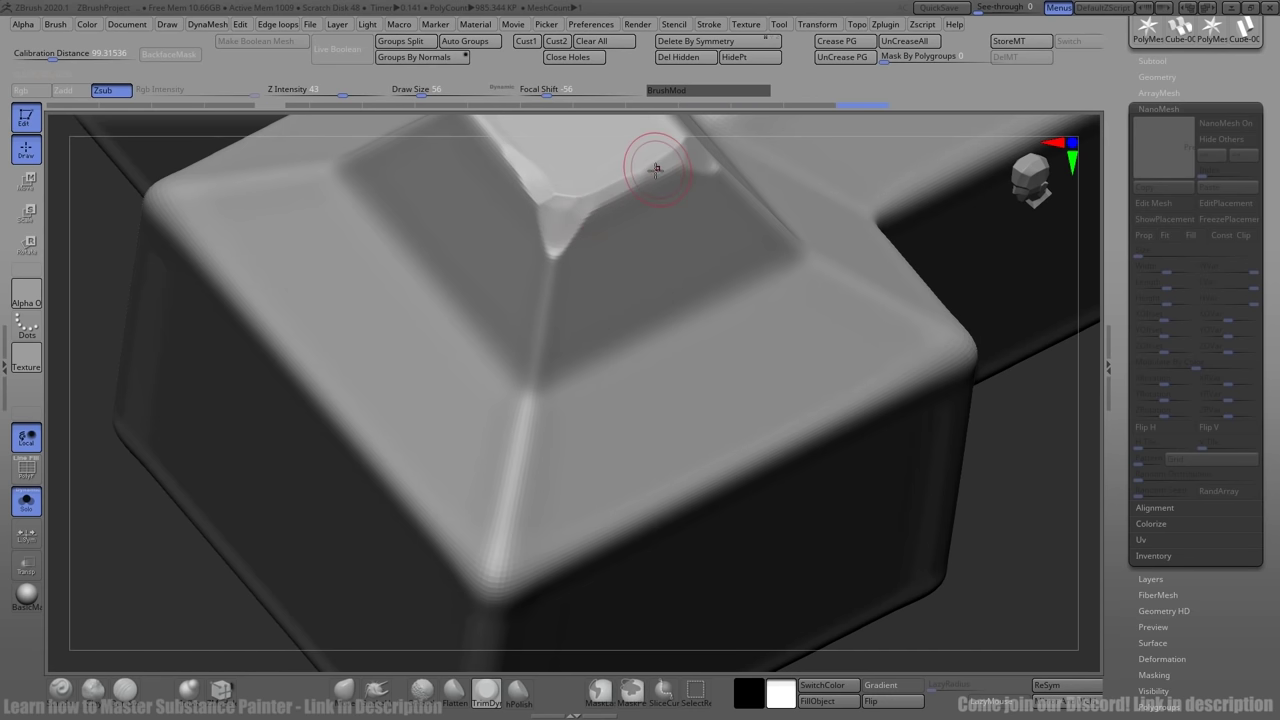
# Chip the corner stud's lower bevel corners, outer rim and upper edges with the TrimDynamic brush.
pyautogui.moveTo(1011, 408)
pyautogui.mouseDown()
pyautogui.moveTo(830, 380)
pyautogui.moveTo(978, 350)
pyautogui.mouseUp()
pyautogui.moveTo(515, 494)
pyautogui.mouseDown()
pyautogui.moveTo(511, 482)
pyautogui.moveTo(515, 498)
pyautogui.moveTo(622, 447)
pyautogui.moveTo(491, 446)
pyautogui.moveTo(512, 453)
pyautogui.mouseUp()
pyautogui.moveTo(519, 509); pyautogui.dragTo(490, 585)
pyautogui.moveTo(525, 506)
pyautogui.mouseDown()
pyautogui.moveTo(521, 538)
pyautogui.moveTo(503, 528)
pyautogui.mouseUp()
pyautogui.moveTo(917, 369); pyautogui.dragTo(982, 374)
pyautogui.moveTo(909, 319)
pyautogui.mouseDown()
pyautogui.moveTo(780, 370)
pyautogui.moveTo(890, 306)
pyautogui.moveTo(866, 296)
pyautogui.mouseUp()
pyautogui.moveTo(685, 182)
pyautogui.mouseDown()
pyautogui.moveTo(663, 171)
pyautogui.moveTo(677, 182)
pyautogui.mouseUp()
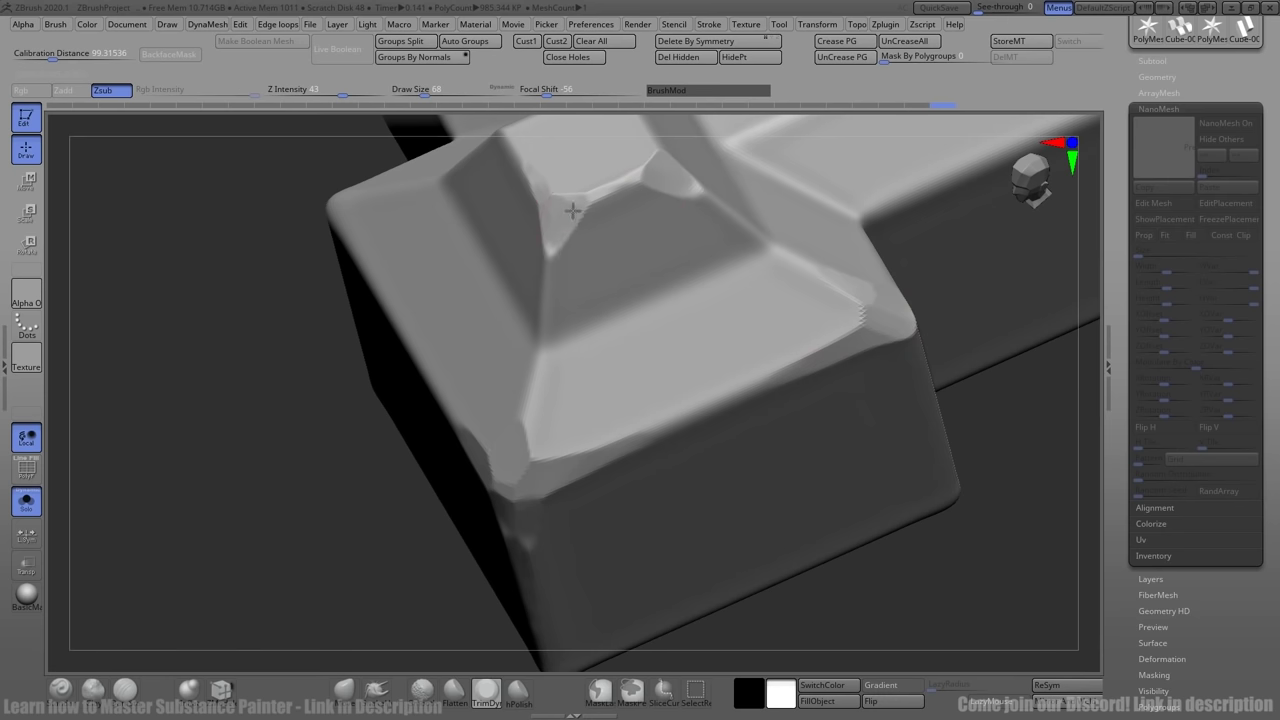
# Undo the last two trims and flatten the front ridge below the stud's top face with TrimDynamic.
pyautogui.hotkey('ctrl', 'z')
pyautogui.hotkey('ctrl', 'z')
pyautogui.moveTo(575, 214)
pyautogui.mouseDown()
pyautogui.moveTo(588, 202)
pyautogui.moveTo(574, 216)
pyautogui.mouseUp()
pyautogui.moveTo(553, 242)
pyautogui.mouseDown()
pyautogui.moveTo(548, 268)
pyautogui.moveTo(554, 240)
pyautogui.moveTo(620, 194)
pyautogui.moveTo(602, 190)
pyautogui.mouseUp()
pyautogui.moveTo(1075, 398); pyautogui.dragTo(951, 371)
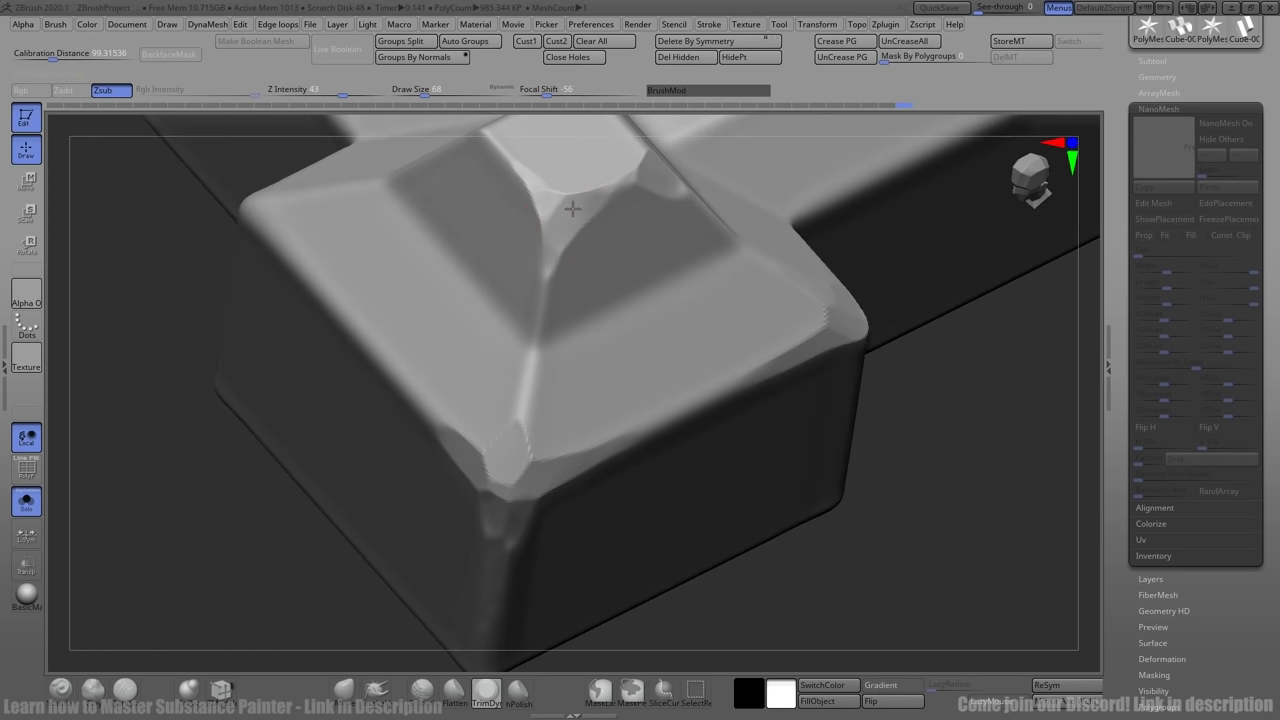
pyautogui.moveTo(573, 209); pyautogui.dragTo(553, 239)
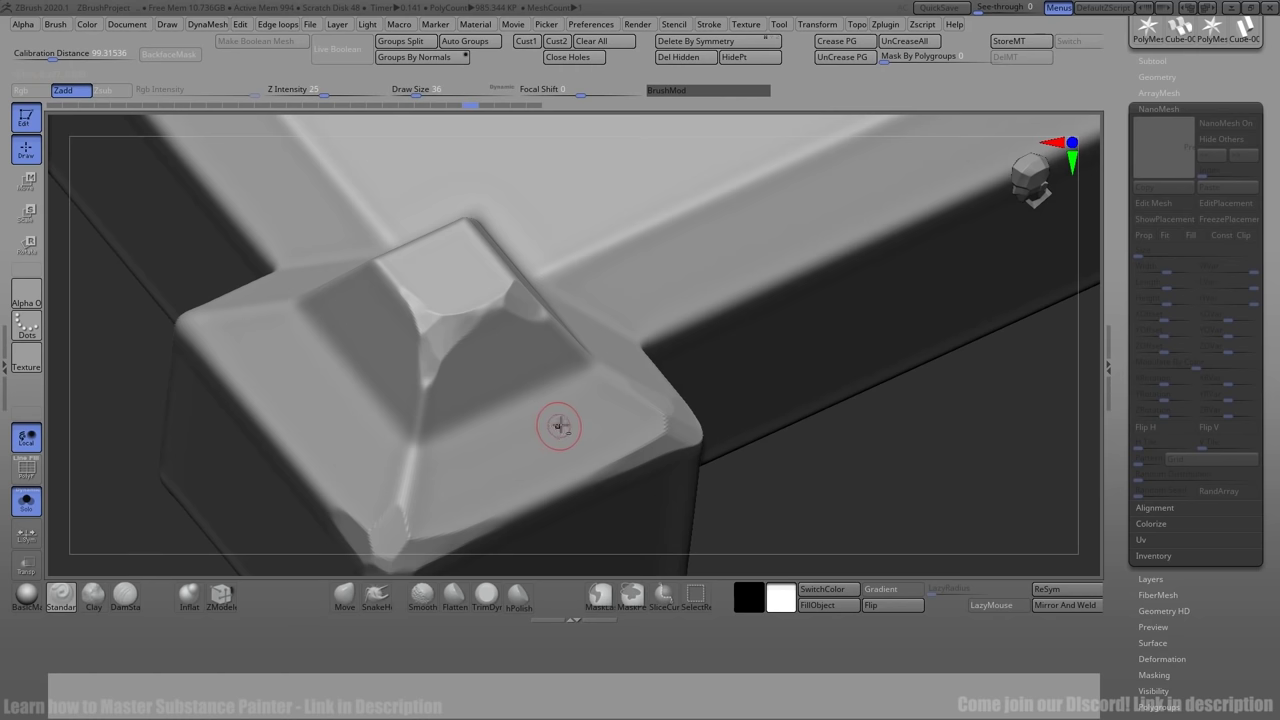
# Sculpt a cluster of three dents on the stud's bevel and single dents on its top face and opposite bevel with the Standard brush.
pyautogui.moveTo(563, 416); pyautogui.dragTo(583, 415)
pyautogui.press(']')
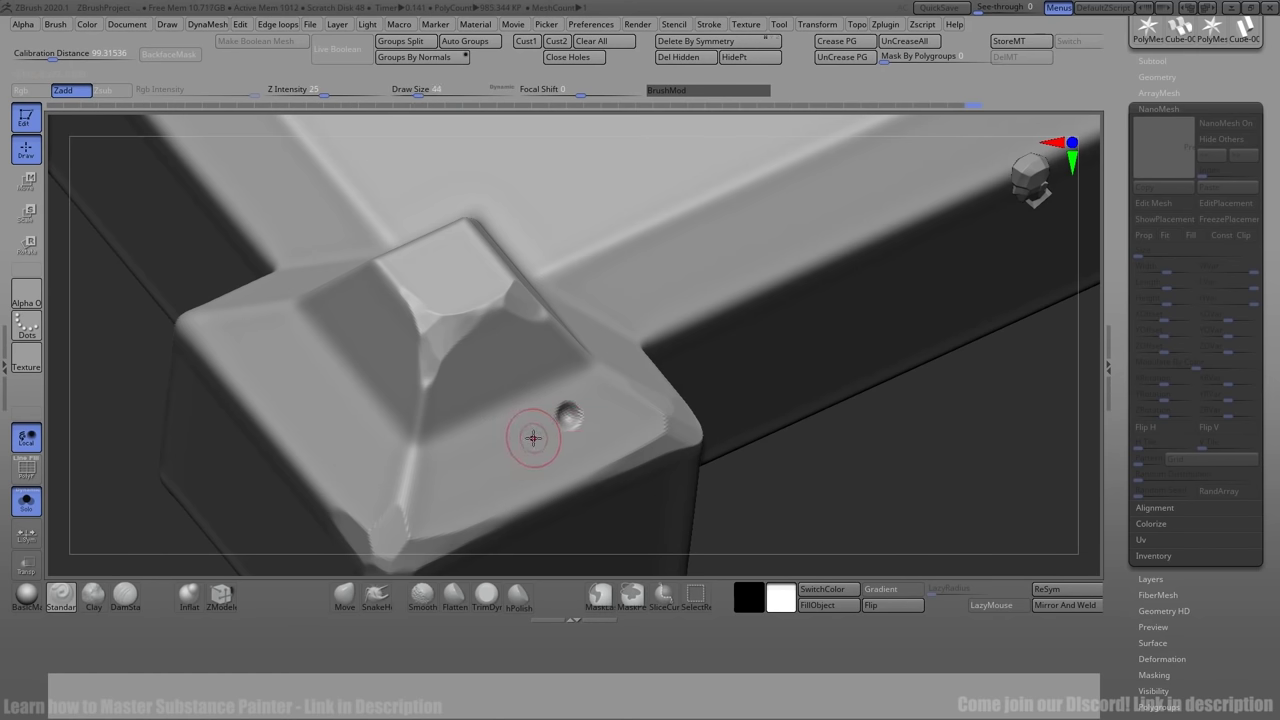
pyautogui.moveTo(535, 440); pyautogui.dragTo(537, 436)
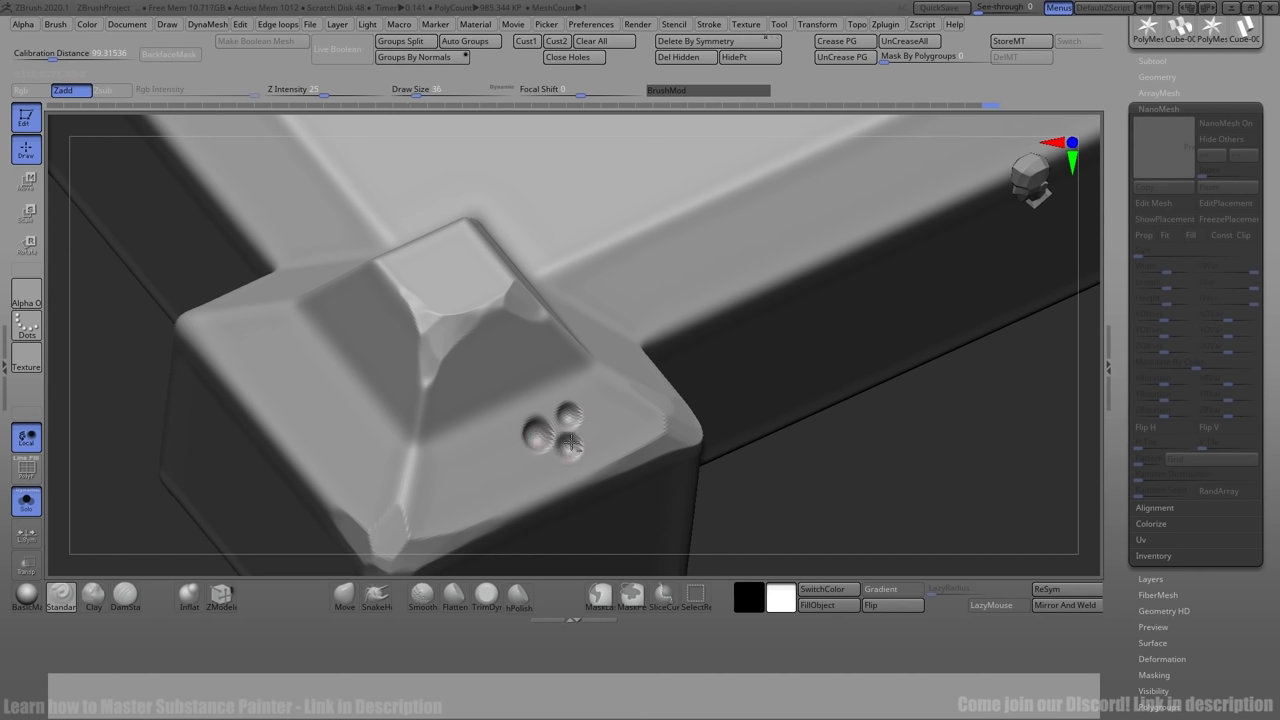
pyautogui.click(452, 248)
pyautogui.click(293, 342)
# Subdivide the base plate's mesh once more for finer detail.
pyautogui.hotkey('shift', 'd')
pyautogui.keyDown('alt'); pyautogui.moveTo(955, 439); pyautogui.dragTo(986, 429); pyautogui.keyUp('alt')
pyautogui.hotkey('ctrl', 'd')
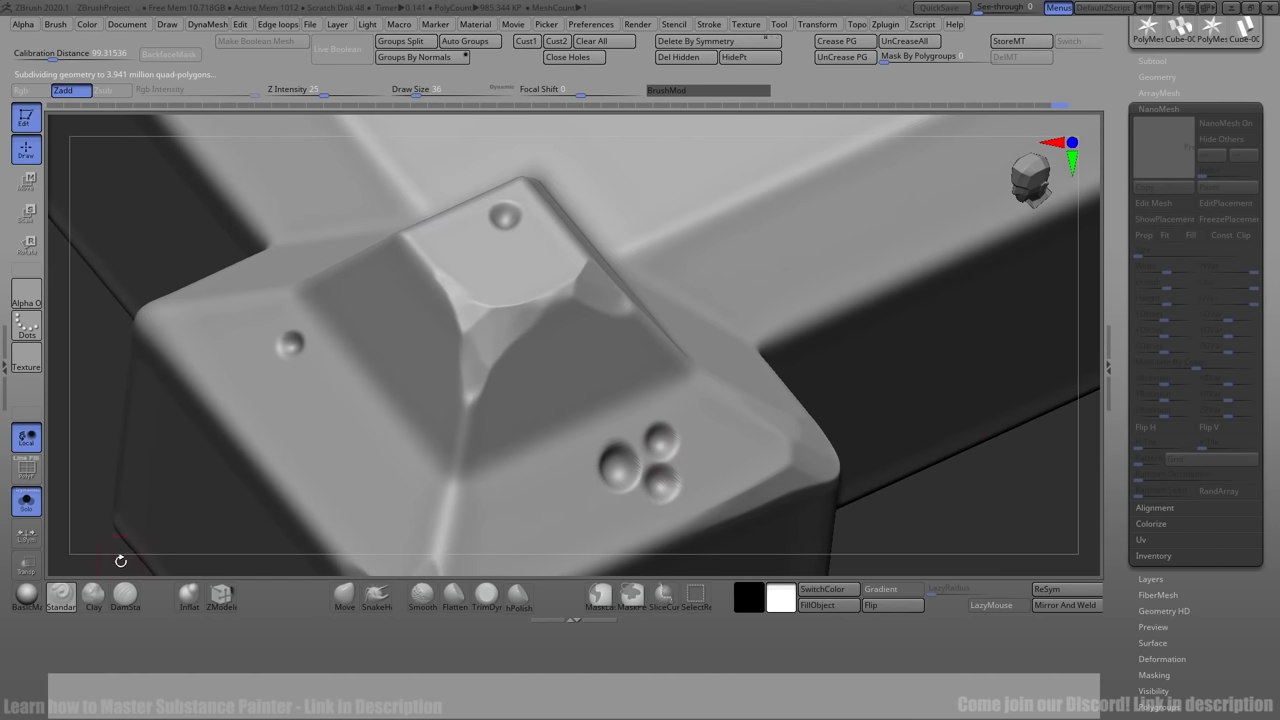
# Refine the area between the stud's clustered dents with the DamStandard brush at Z Intensity 13.
pyautogui.click(125, 597)
pyautogui.keyDown('alt'); pyautogui.moveTo(970, 463); pyautogui.dragTo(842, 351); pyautogui.keyUp('alt')
pyautogui.moveTo(311, 95); pyautogui.dragTo(308, 95)
pyautogui.moveTo(475, 334); pyautogui.dragTo(479, 377)
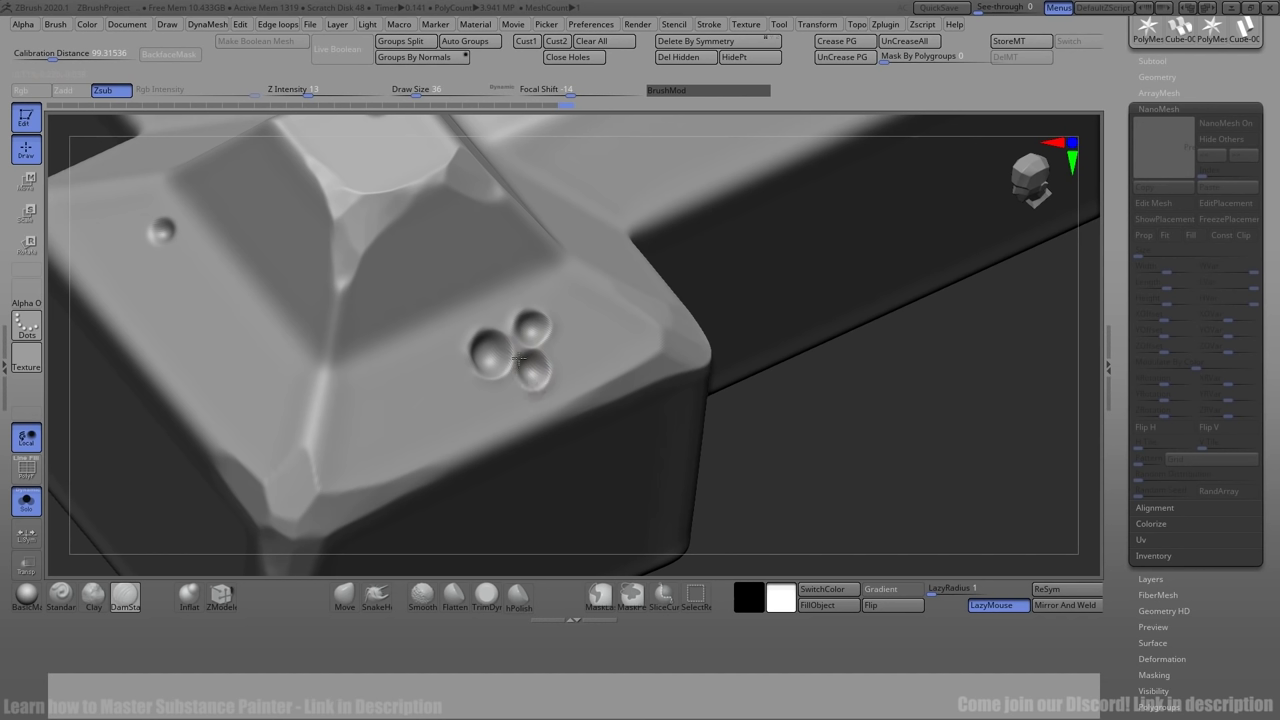
pyautogui.click(527, 371)
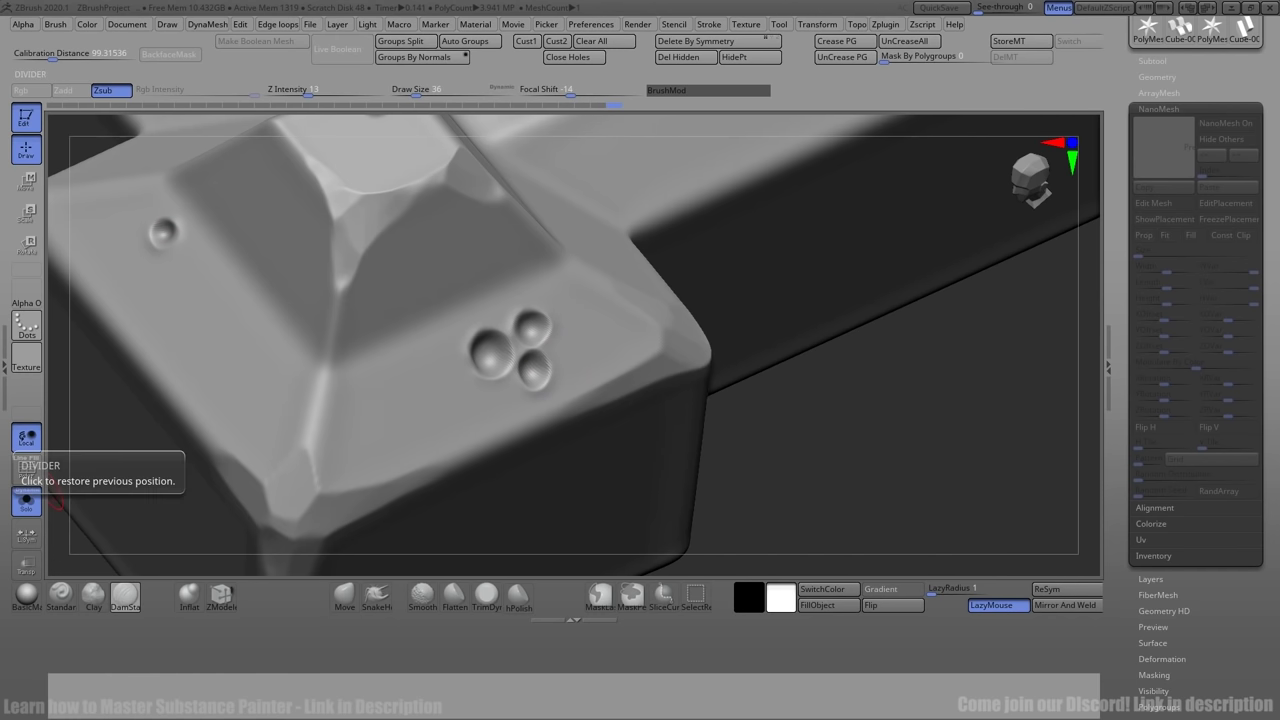
pyautogui.keyDown('alt'); pyautogui.moveTo(929, 382); pyautogui.dragTo(691, 486); pyautogui.keyUp('alt')
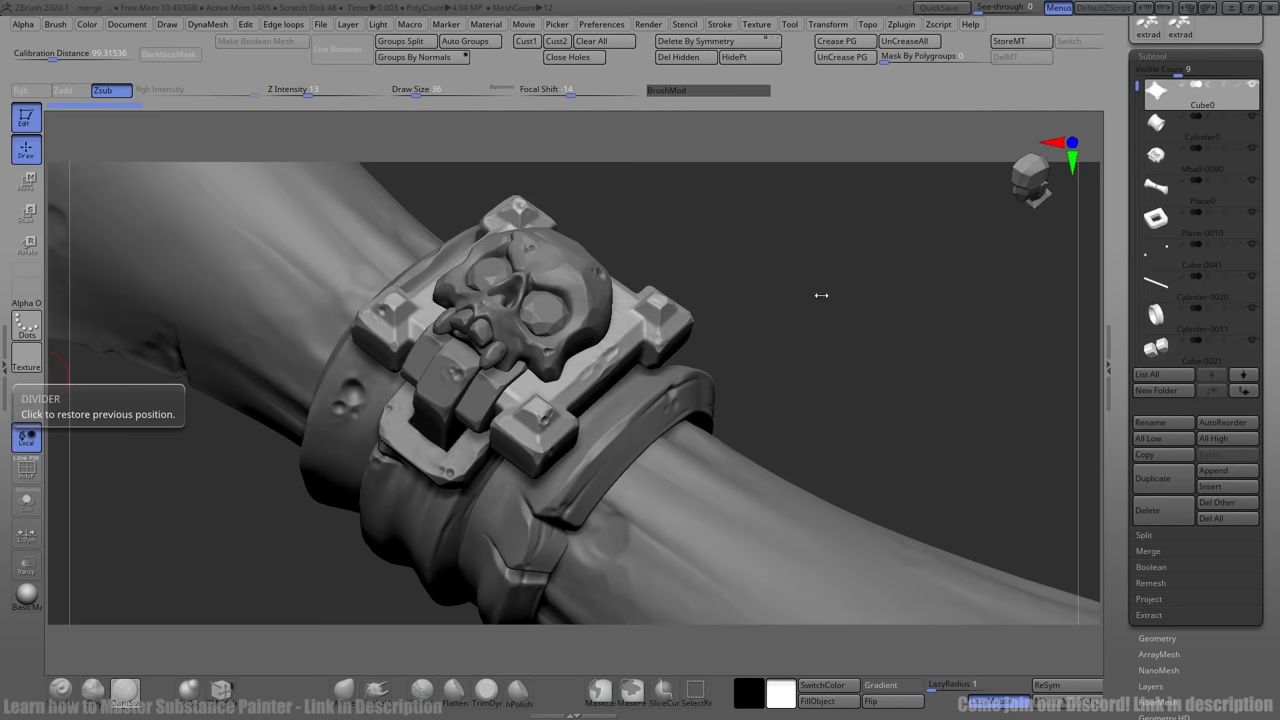
# Examine the finished base plate in isolation with Solo mode and within the assembled scroll sculpt.
pyautogui.moveTo(821, 295)
pyautogui.mouseDown()
pyautogui.moveTo(820, 306)
pyautogui.moveTo(807, 281)
pyautogui.mouseUp()
pyautogui.click(33, 494)
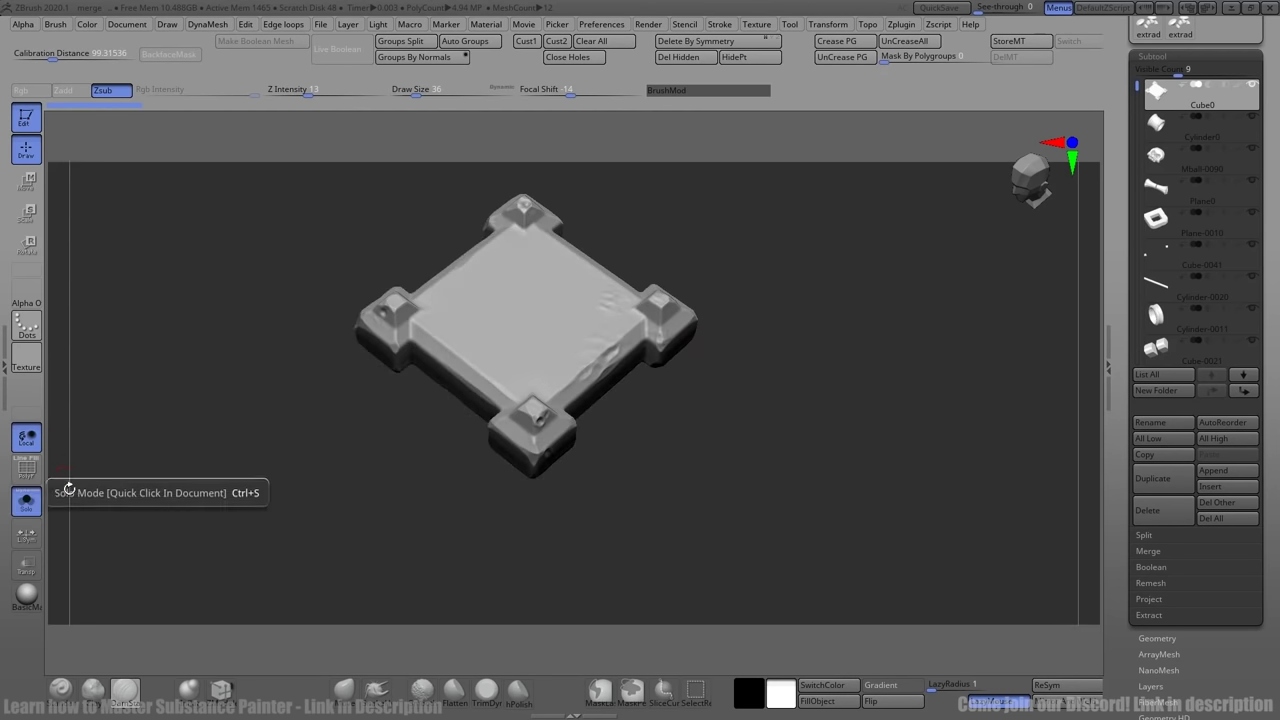
pyautogui.keyDown('shift'); pyautogui.moveTo(571, 396); pyautogui.dragTo(602, 367); pyautogui.keyUp('shift')
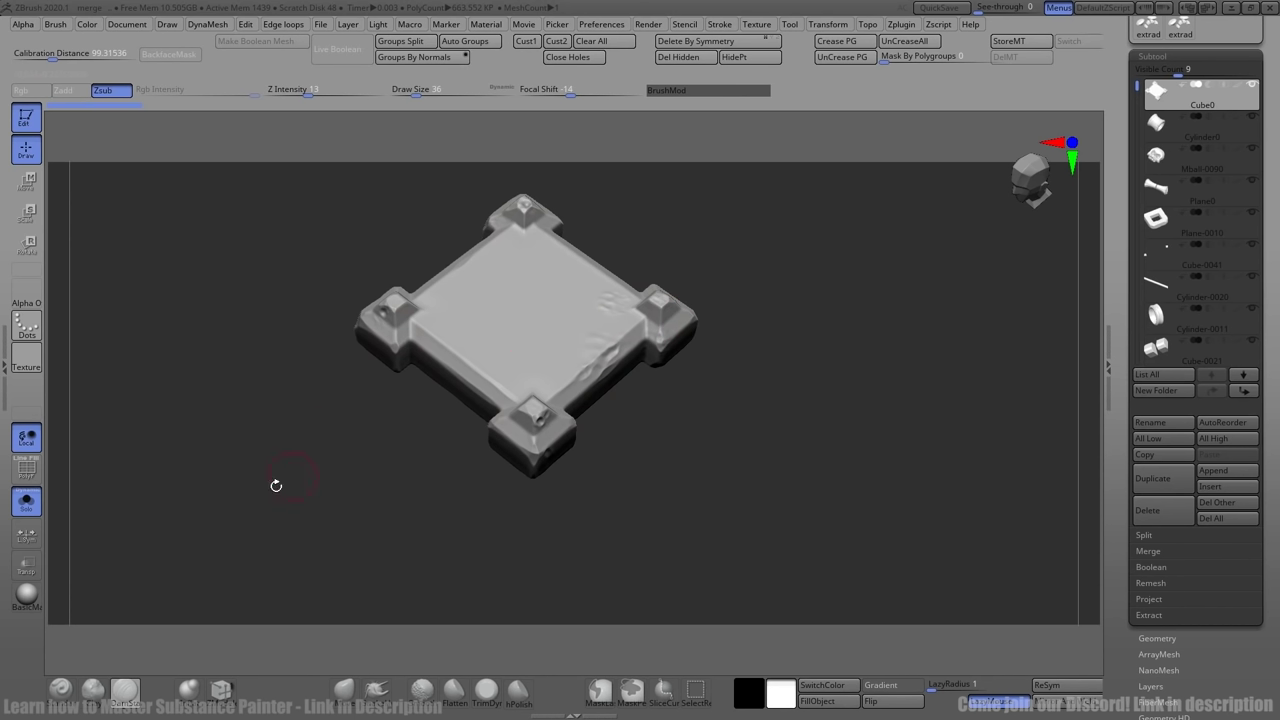
pyautogui.click(27, 505)
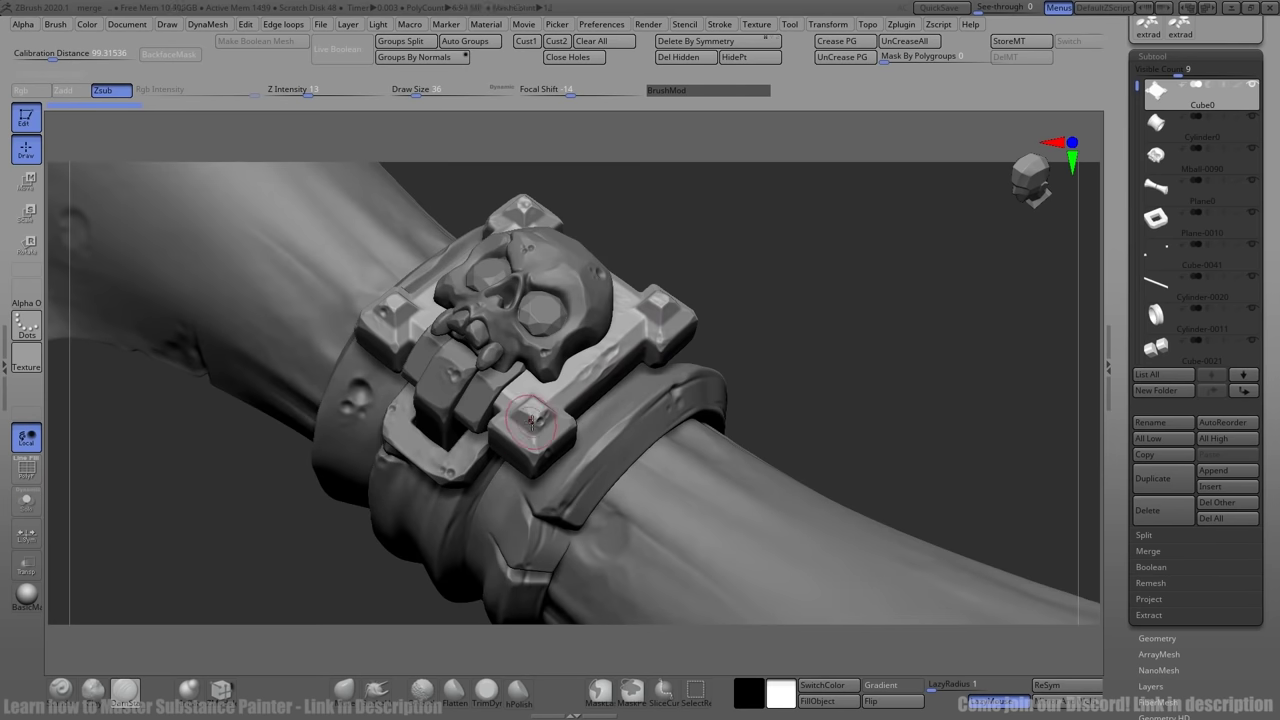
pyautogui.moveTo(773, 316); pyautogui.dragTo(634, 325)
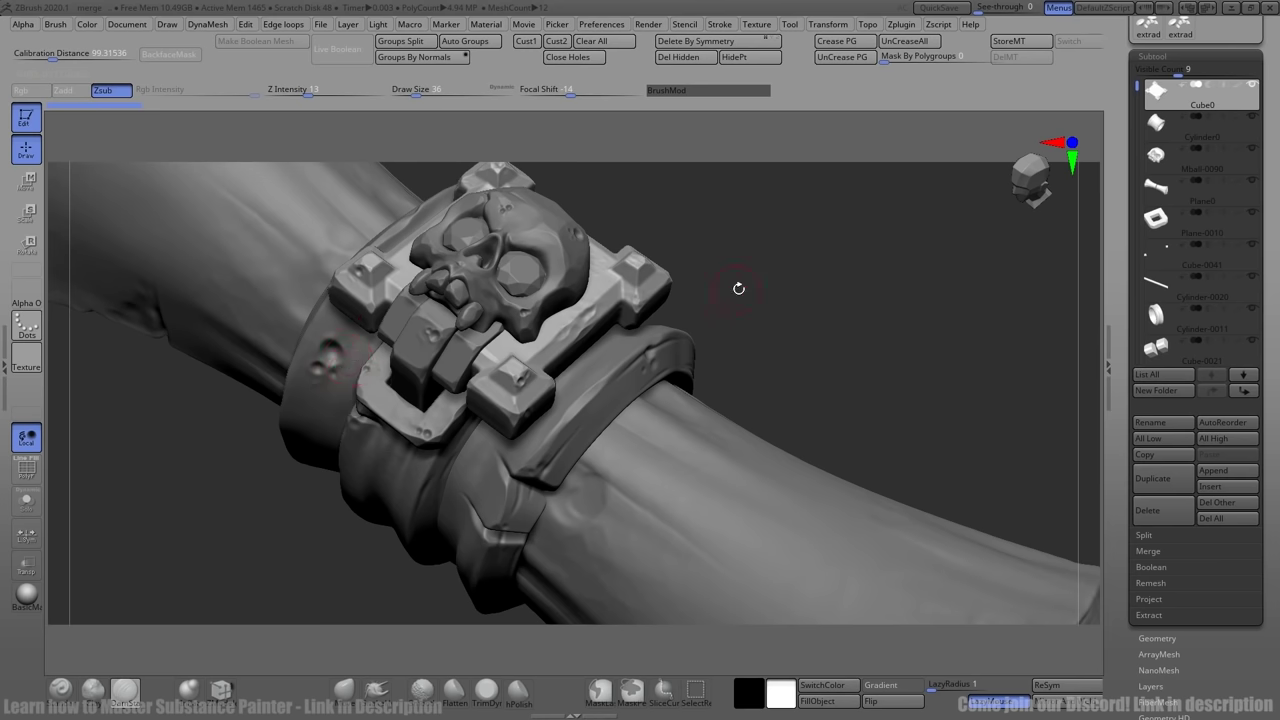
pyautogui.moveTo(745, 287)
pyautogui.mouseDown()
pyautogui.moveTo(766, 263)
pyautogui.moveTo(724, 276)
pyautogui.moveTo(777, 289)
pyautogui.moveTo(740, 281)
pyautogui.mouseUp()
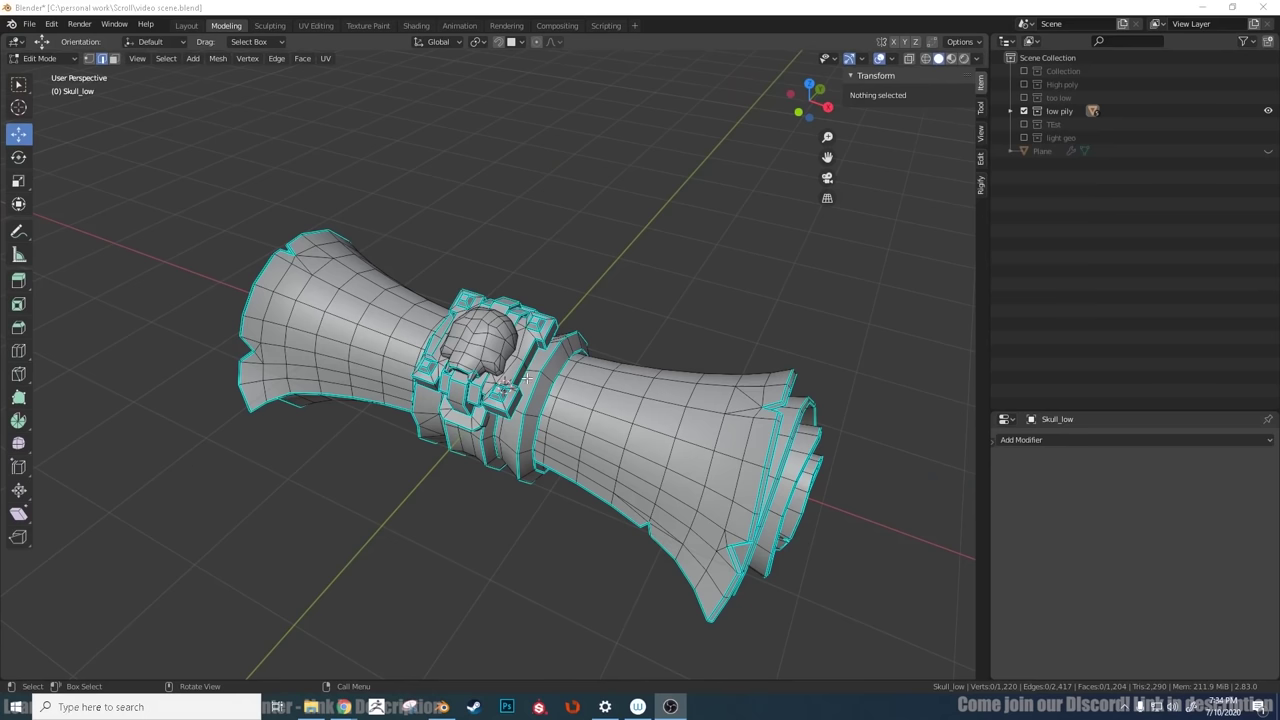
# Switch to Blender and examine the low-poly scroll's topology and sharp edges around the rolled ends and skull clasp.
pyautogui.moveTo(527, 378); pyautogui.dragTo(513, 310, button='middle')
pyautogui.scroll(2, 543, 383)
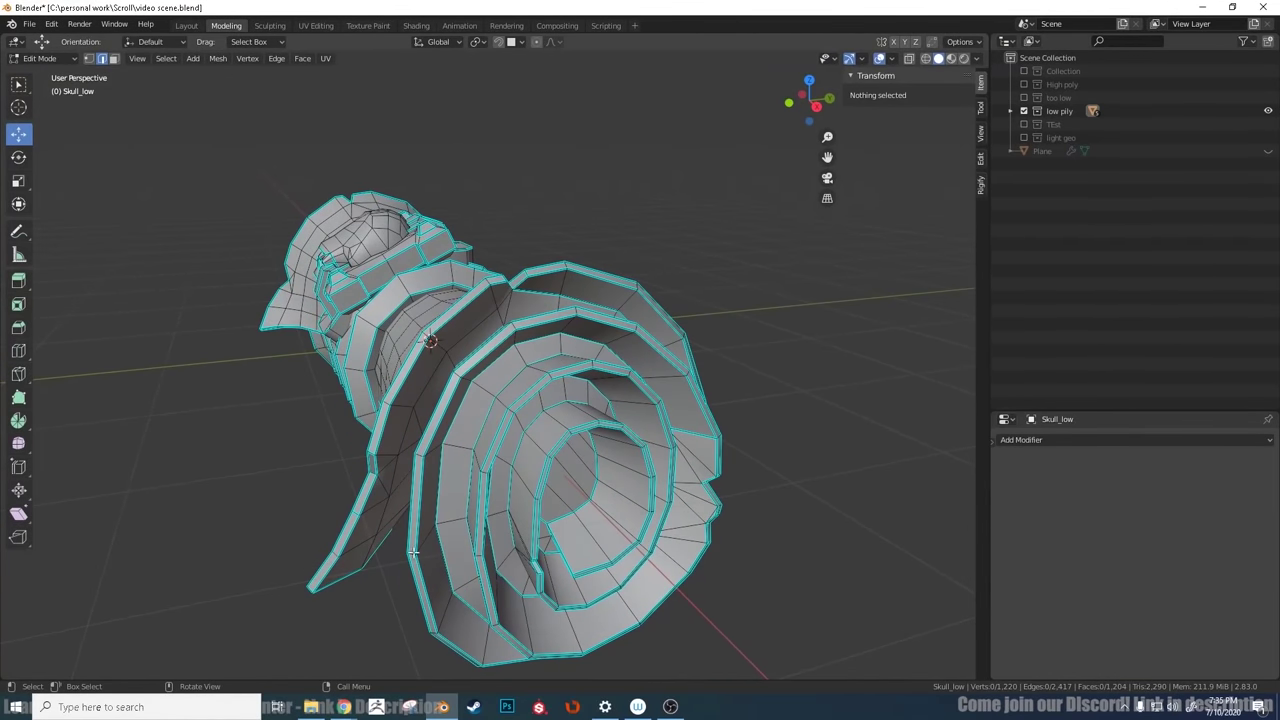
pyautogui.moveTo(662, 400); pyautogui.dragTo(556, 401, button='middle')
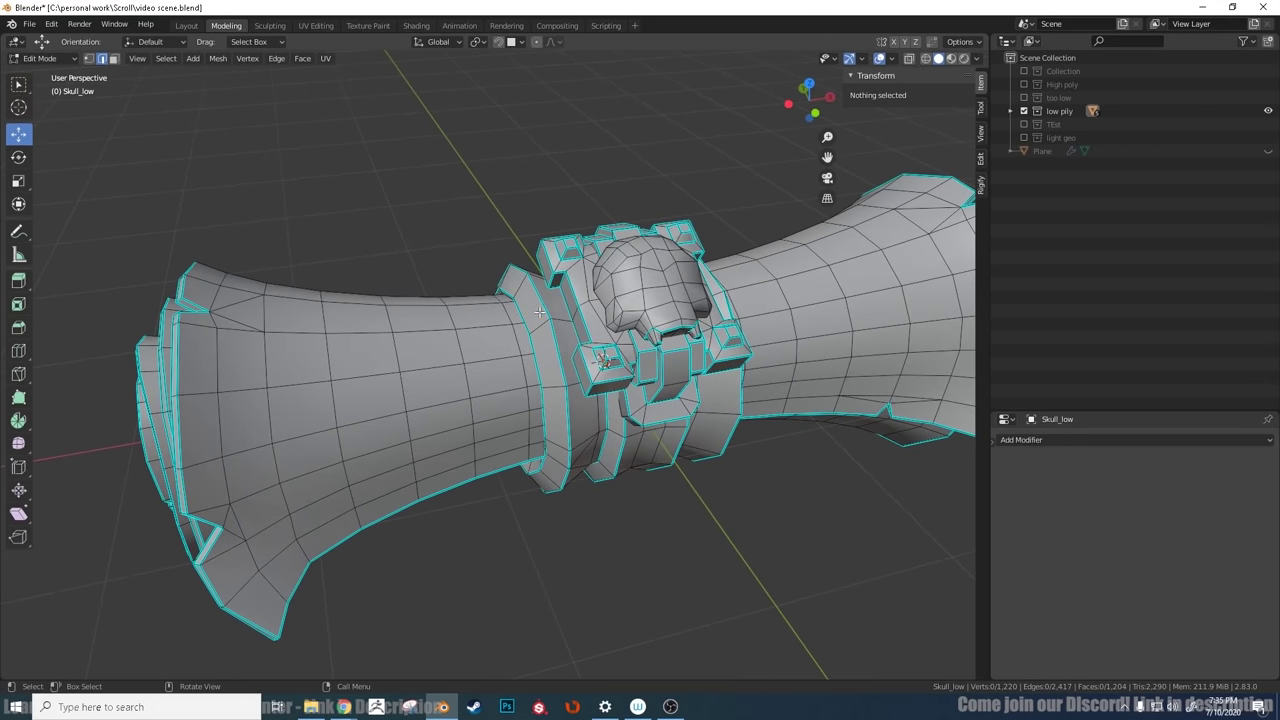
pyautogui.moveTo(538, 314); pyautogui.dragTo(447, 355, button='middle')
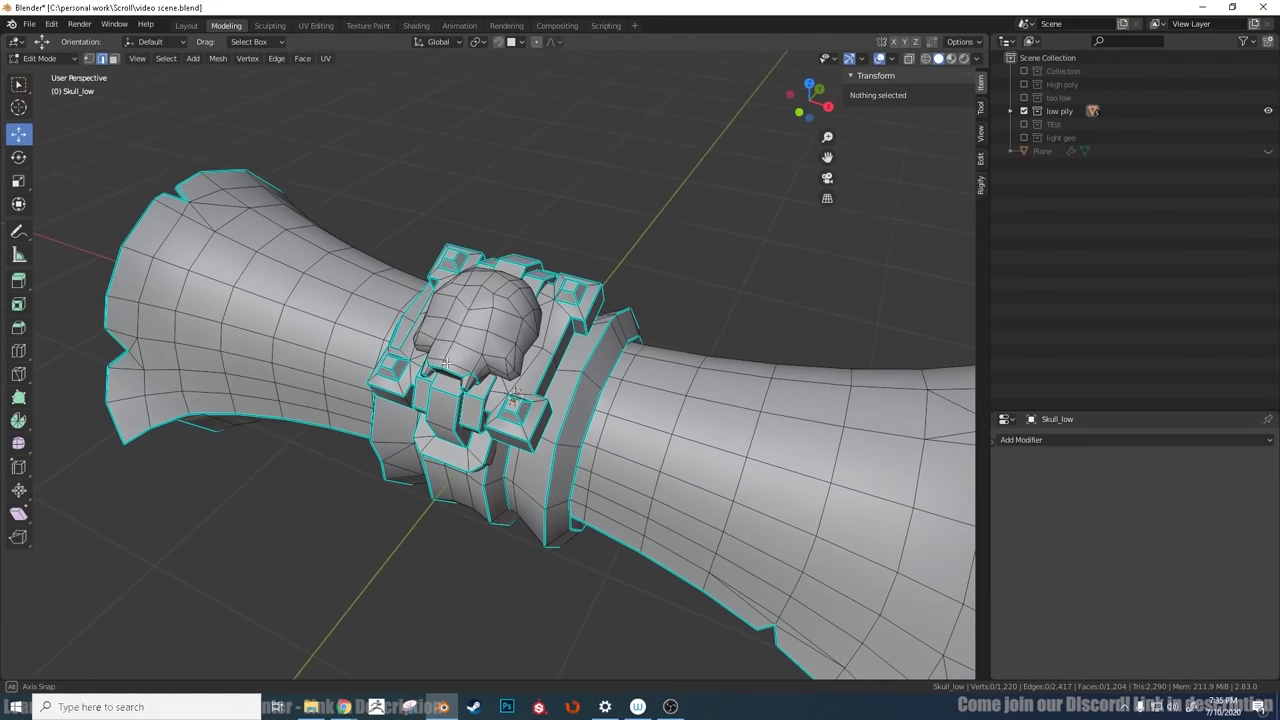
pyautogui.scroll(-3, 440, 365)
pyautogui.moveTo(447, 363); pyautogui.dragTo(485, 362, button='middle')
pyautogui.scroll(2, 440, 365)
pyautogui.scroll(-2, 440, 365)
pyautogui.scroll(3, 448, 365)
pyautogui.scroll(-2, 448, 365)
pyautogui.scroll(1, 450, 370)
pyautogui.scroll(-1, 450, 370)
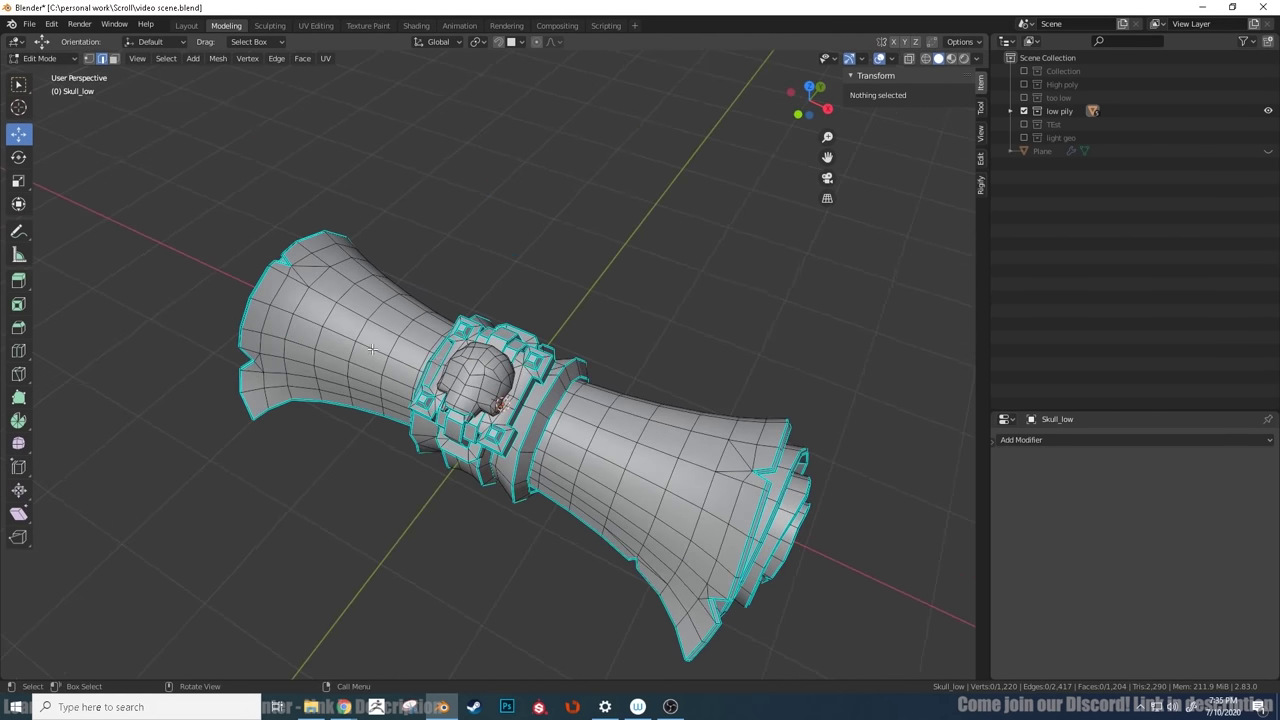
pyautogui.press('Tab')
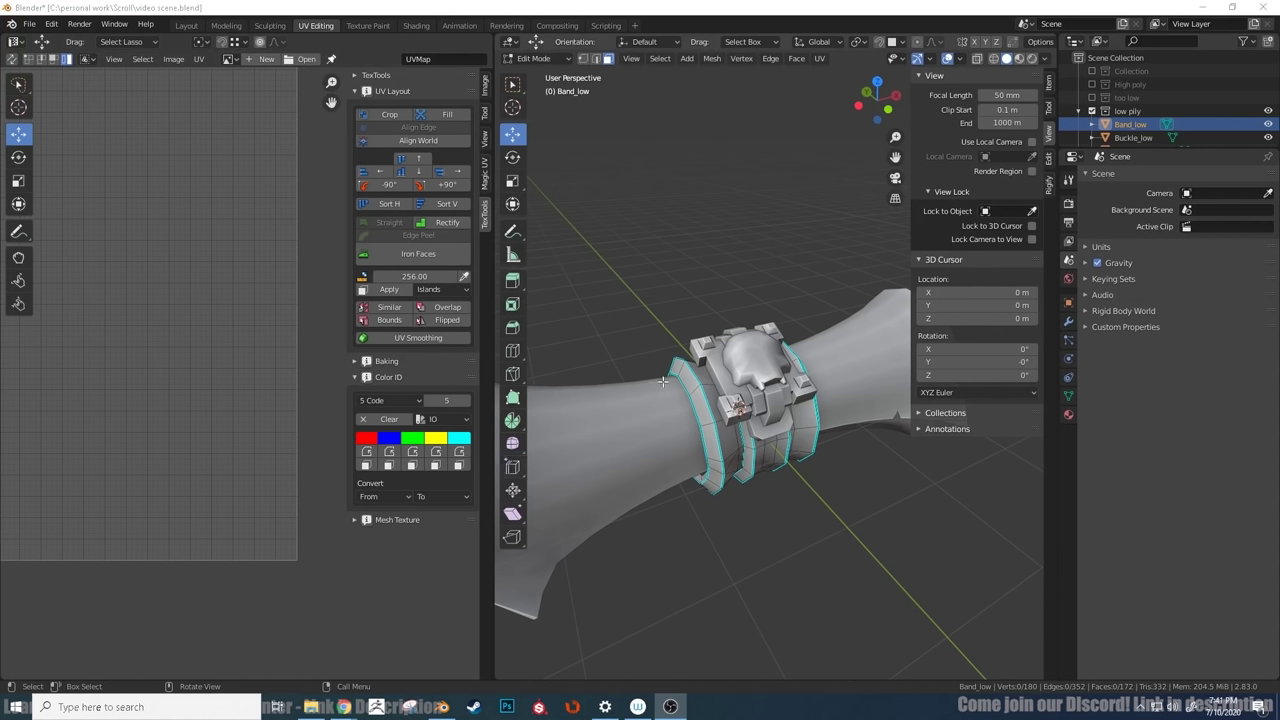
# Select the face loop along the band's side and its bordering edge loop to inspect how the strip is unwrapped.
pyautogui.click(695, 408)
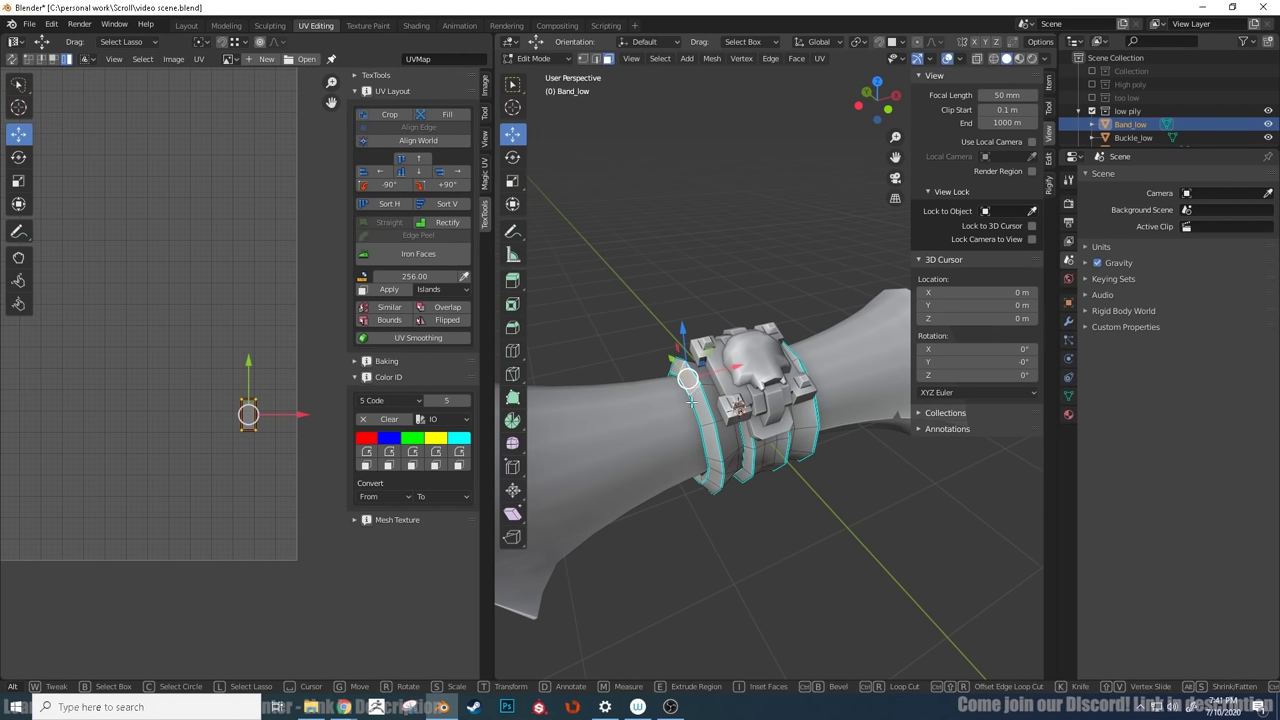
pyautogui.keyDown('alt'); pyautogui.click(698, 416); pyautogui.keyUp('alt')
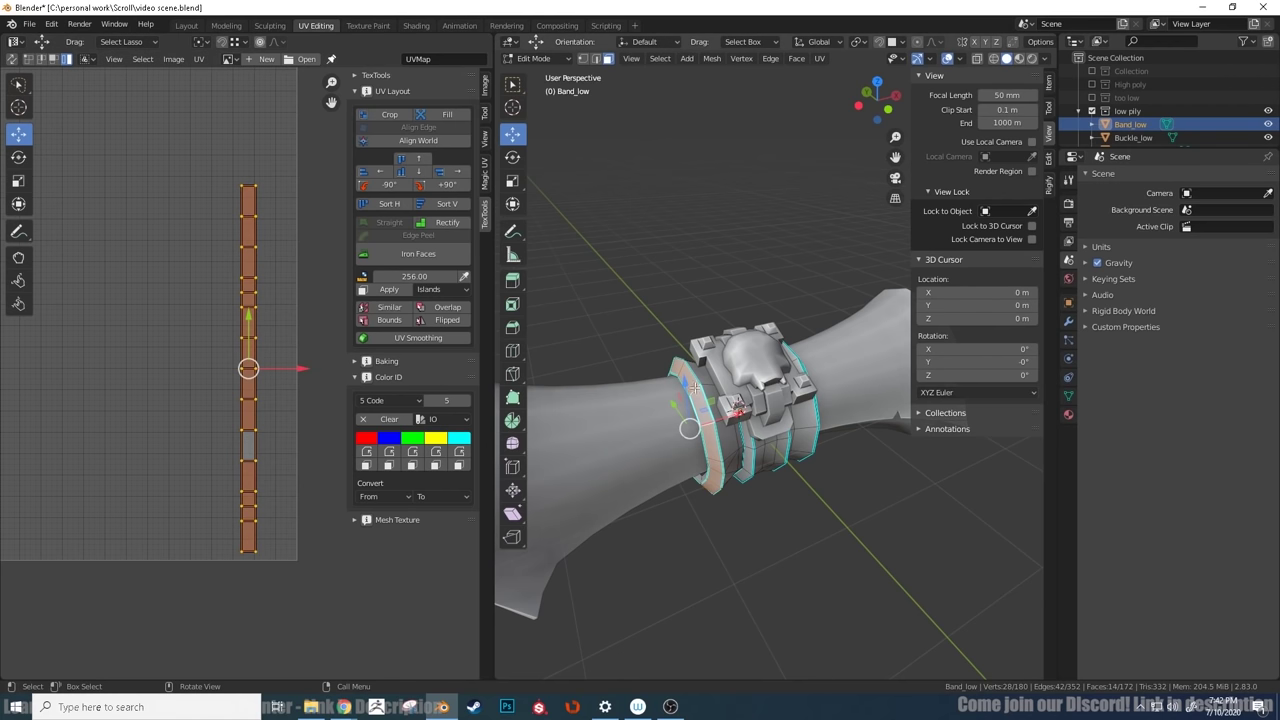
pyautogui.keyDown('alt'); pyautogui.click(693, 346); pyautogui.keyUp('alt')
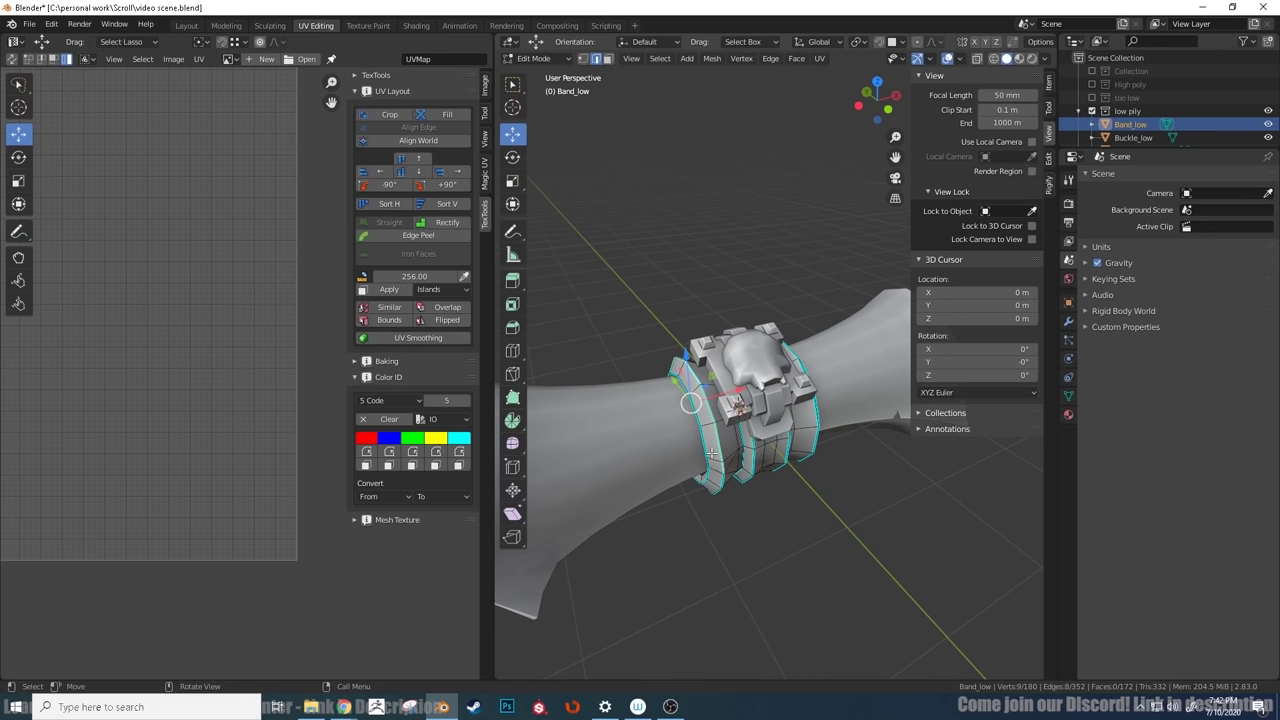
pyautogui.hotkey('ctrl', 'l')
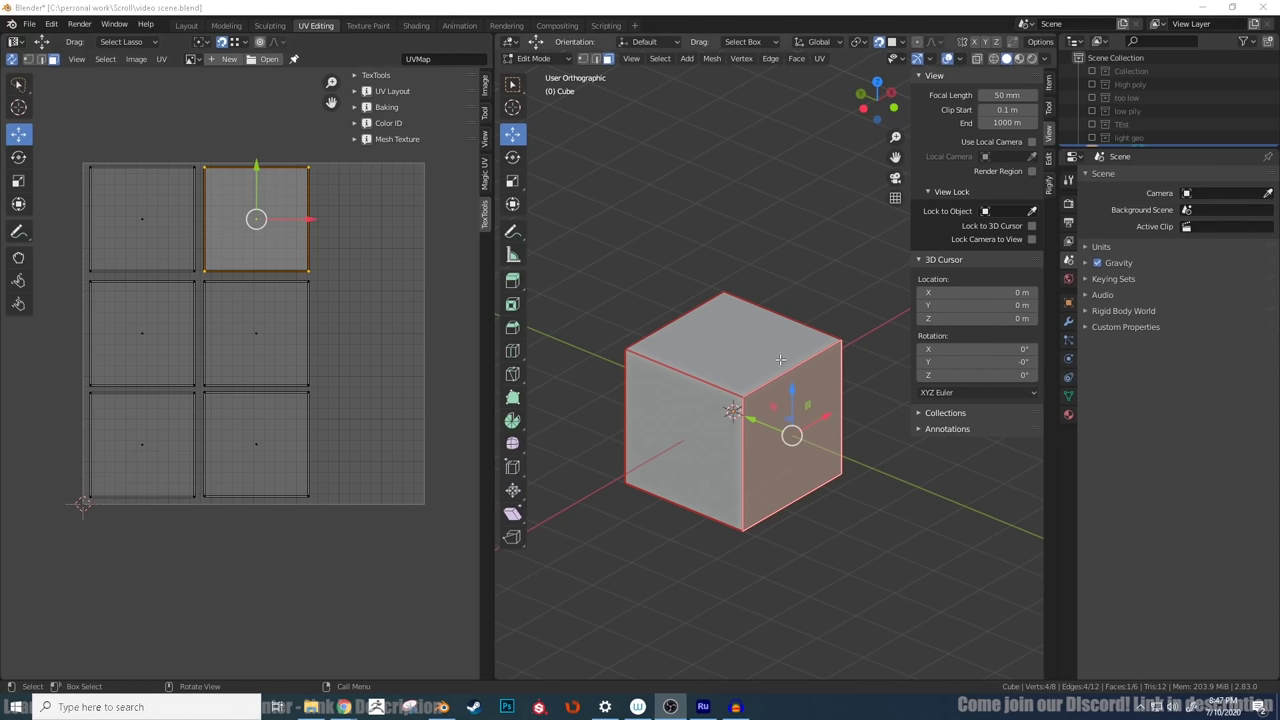
# Select the example cube's UV islands one by one to examine which cube face each island maps to.
pyautogui.click(145, 327)
pyautogui.click(136, 432)
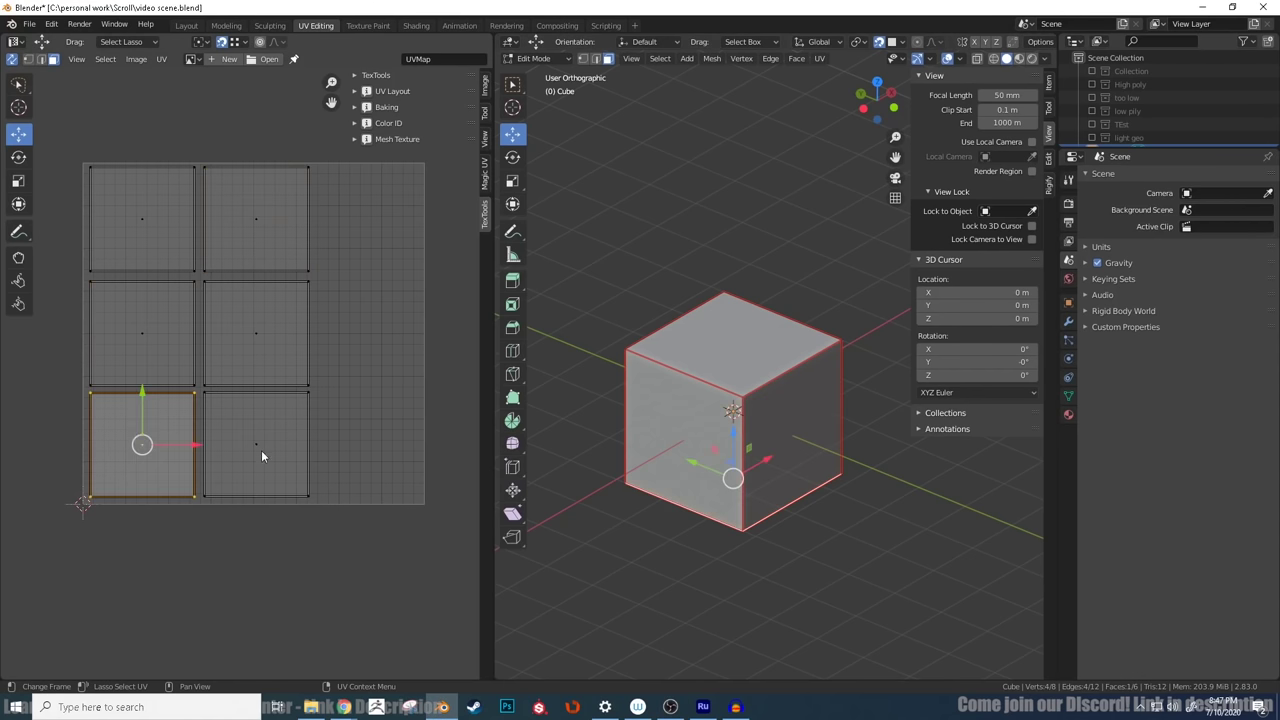
pyautogui.click(262, 451)
pyautogui.click(160, 432)
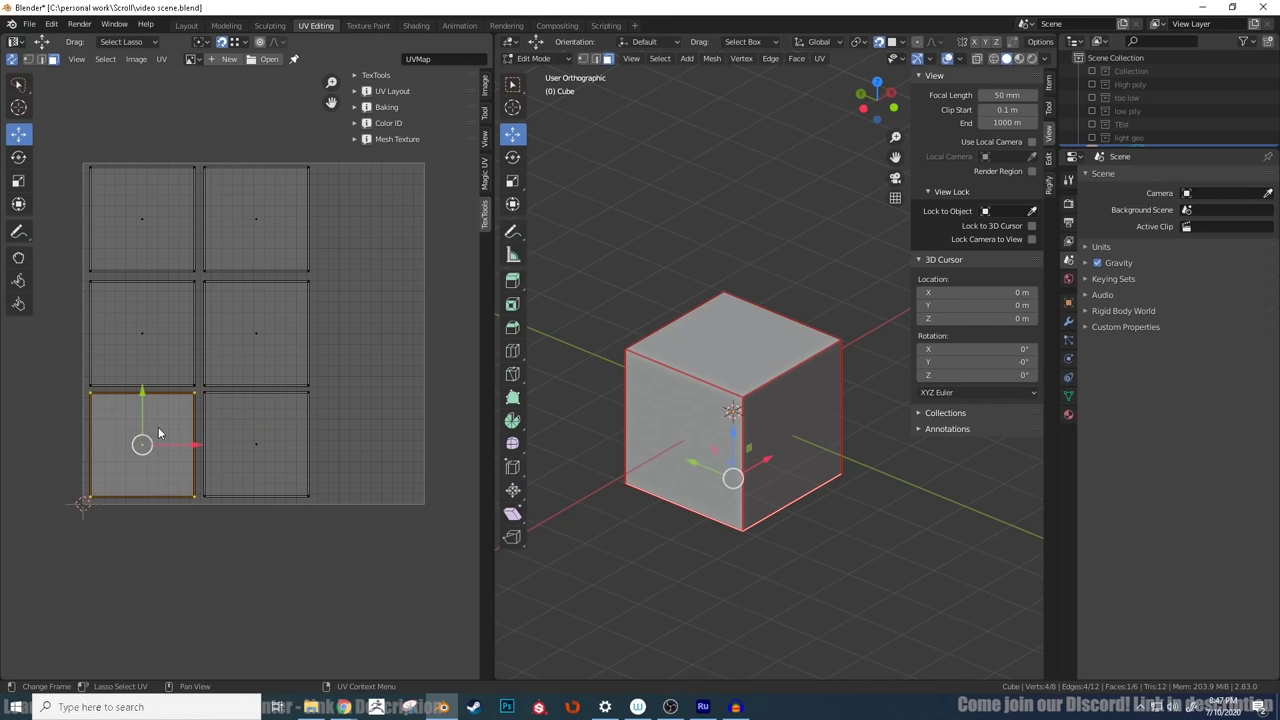
pyautogui.click(252, 229)
pyautogui.click(182, 320)
pyautogui.click(163, 337)
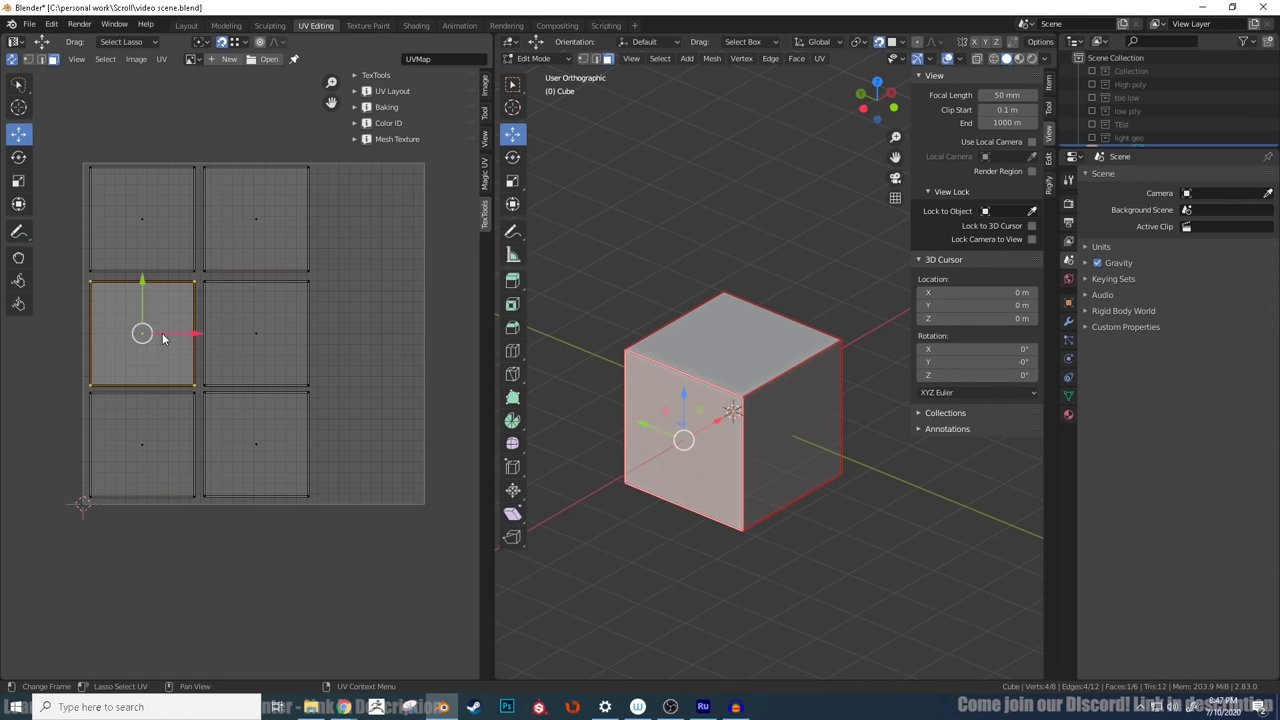
pyautogui.click(263, 422)
pyautogui.click(191, 276)
pyautogui.click(300, 220)
pyautogui.click(182, 354)
pyautogui.click(258, 437)
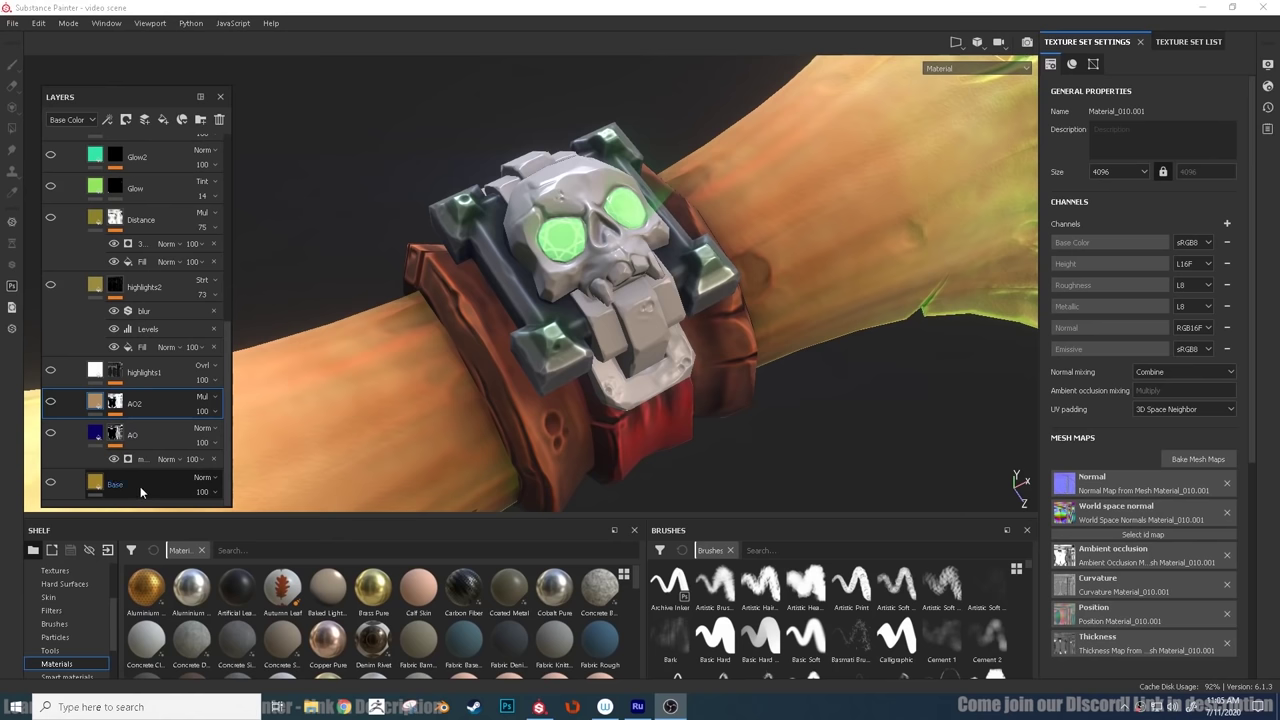
# In Substance Painter, make the skull material's Base, AO and AO2 layers visible.
pyautogui.click(50, 484)
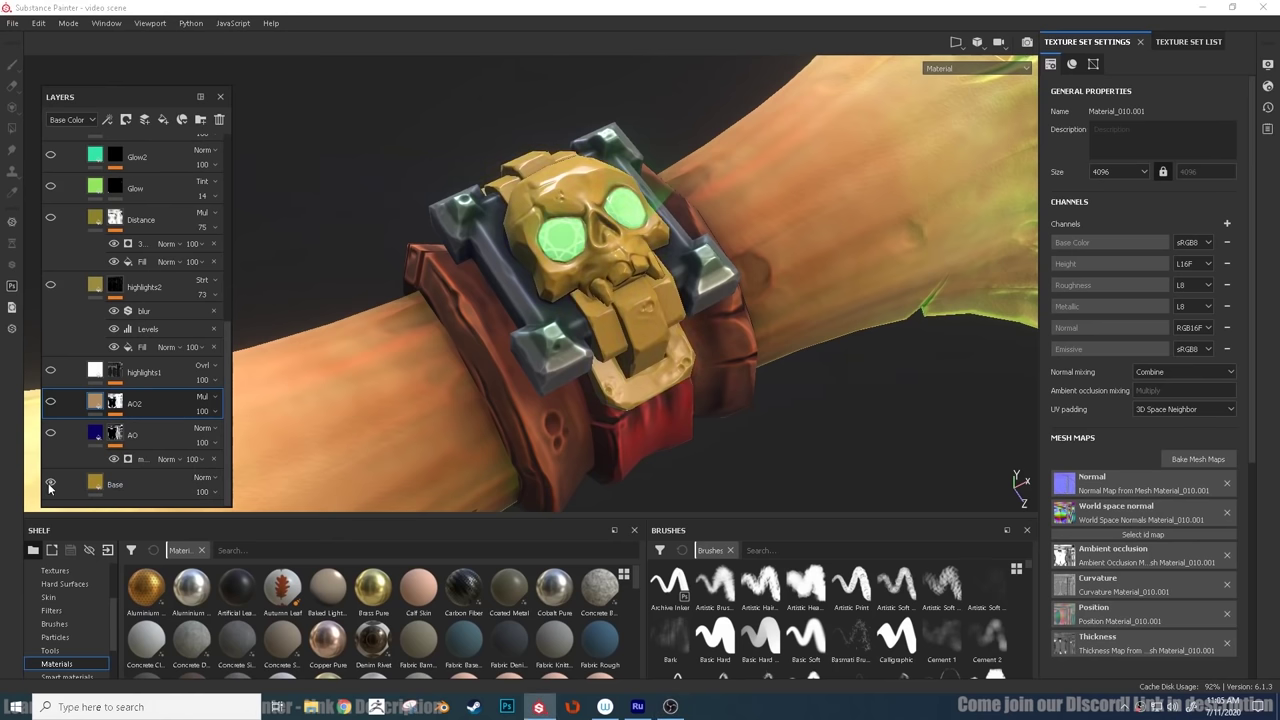
pyautogui.click(51, 434)
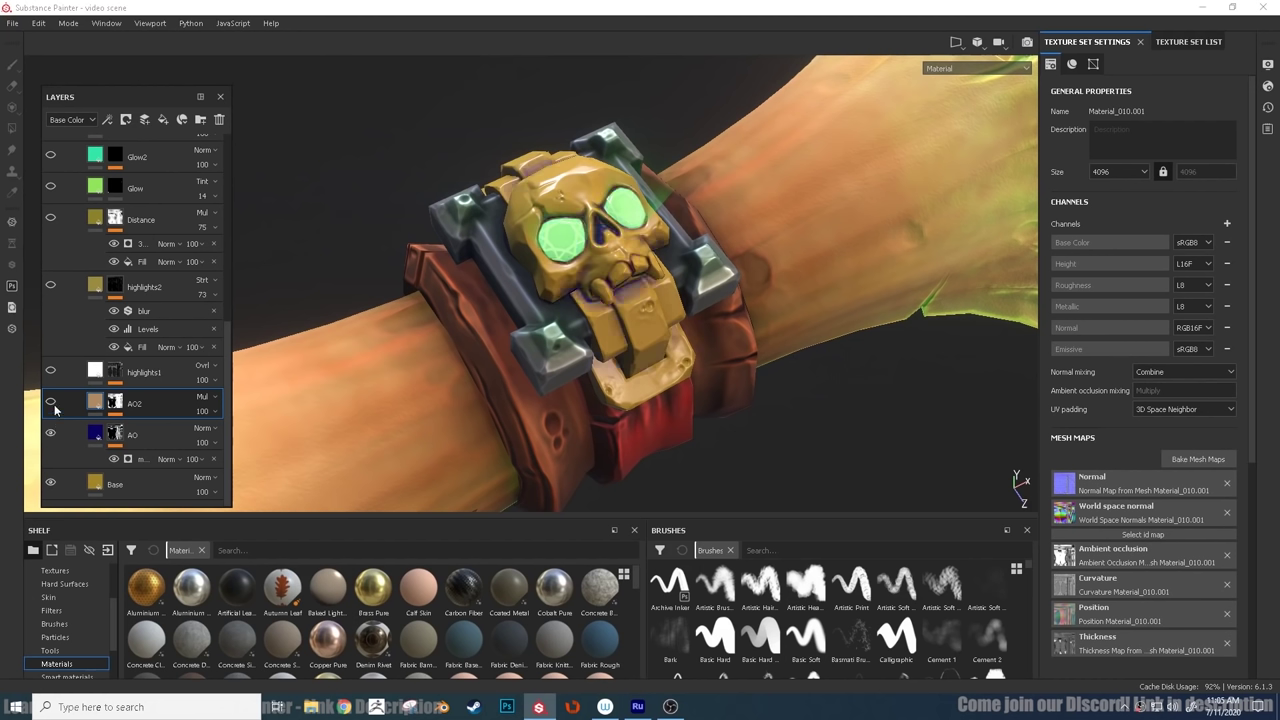
pyautogui.click(105, 438)
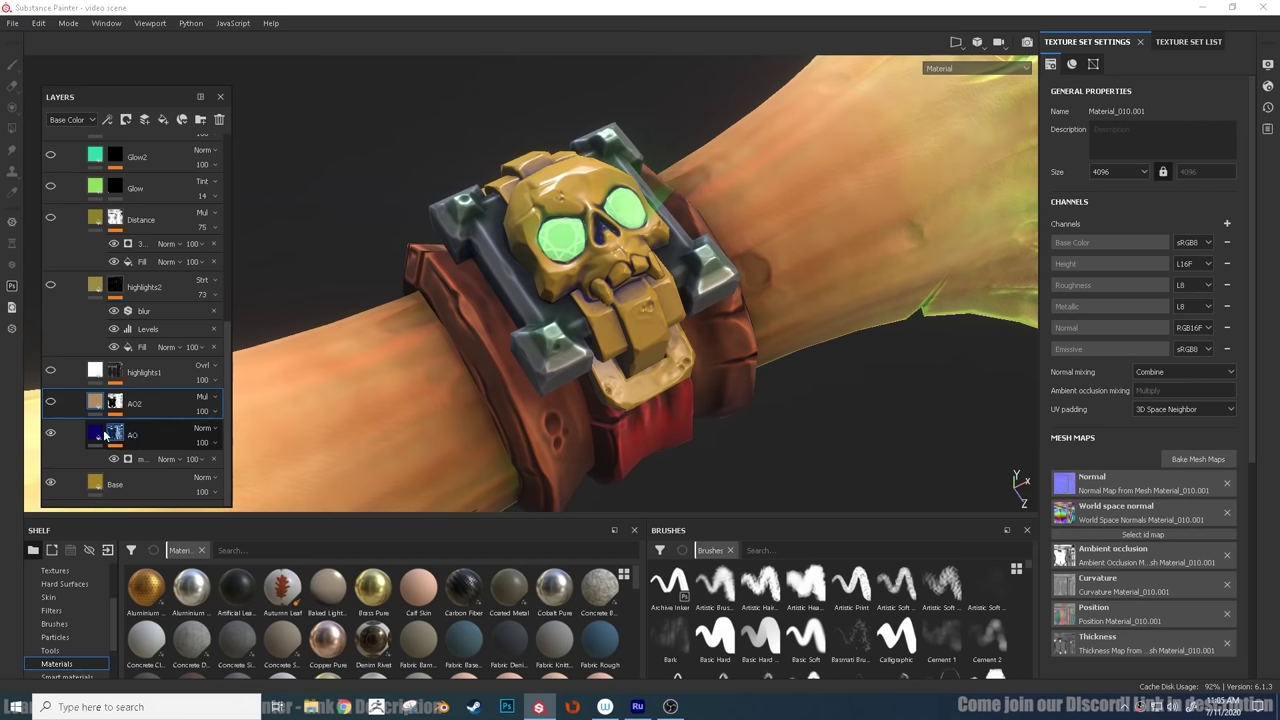
pyautogui.click(118, 437)
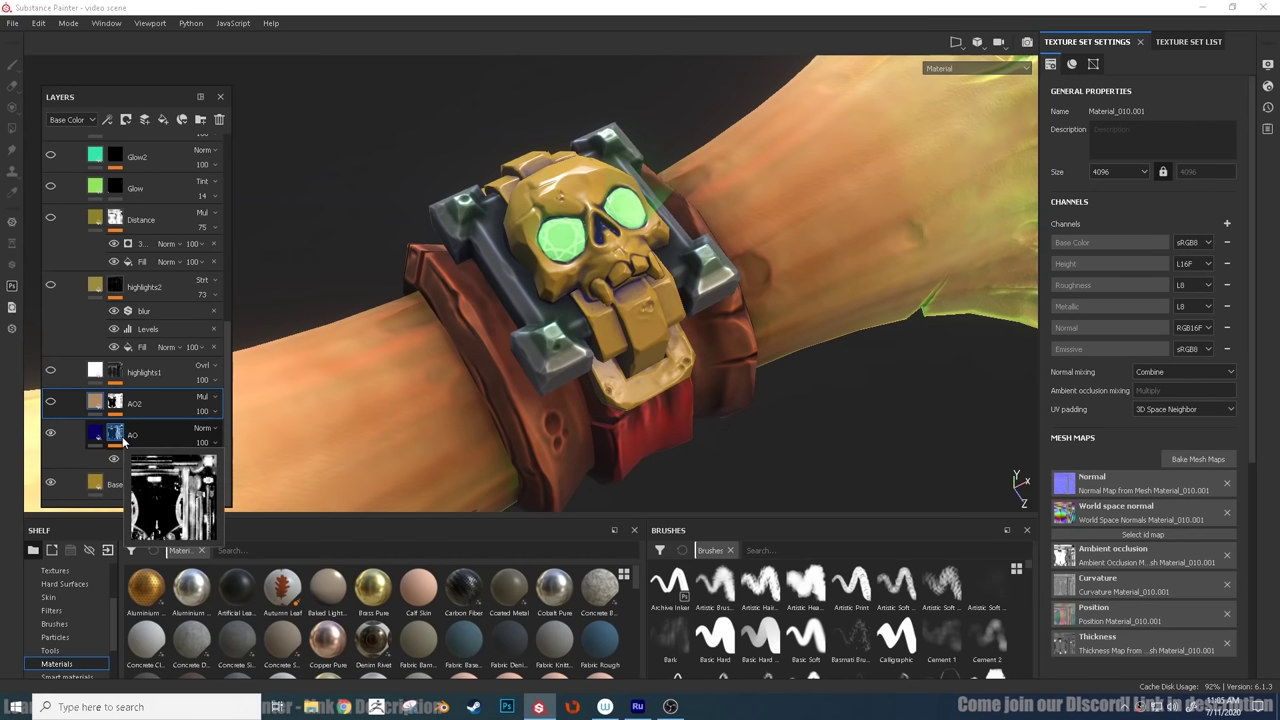
pyautogui.click(52, 401)
pyautogui.click(51, 402)
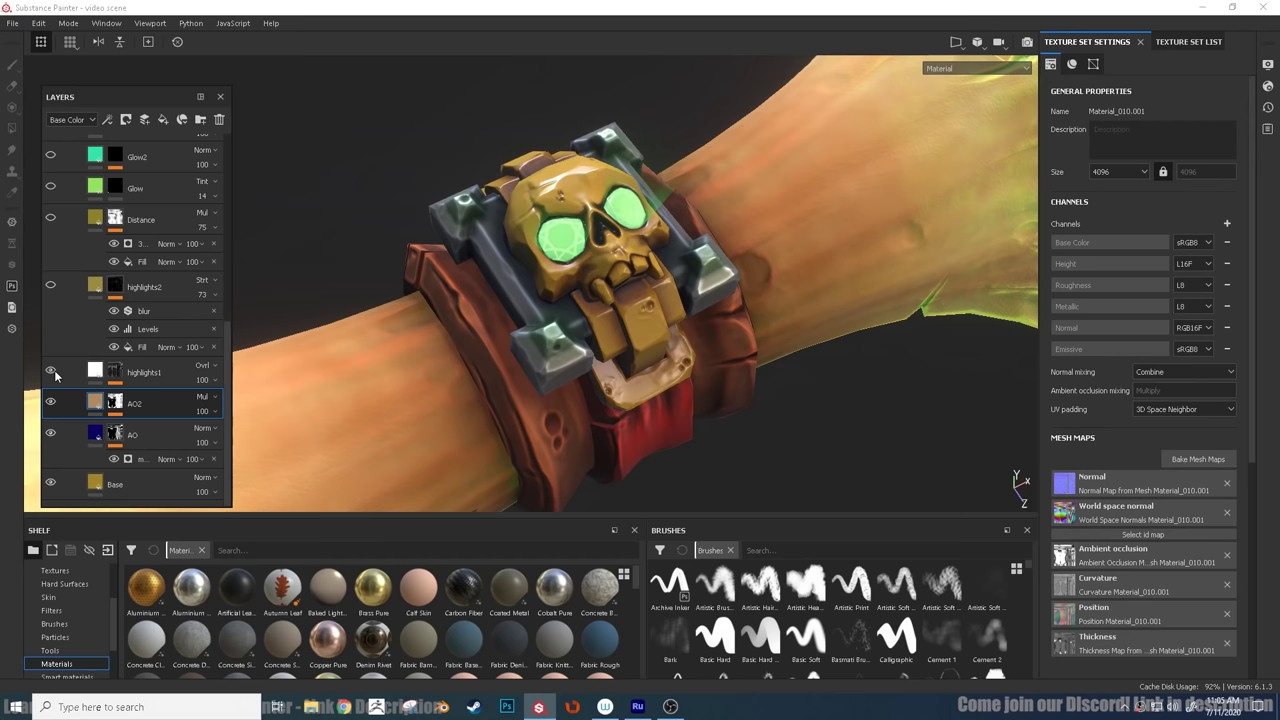
# Make the highlights1 and highlights2 layers visible and select the fill in the highlights1 mask.
pyautogui.click(51, 371)
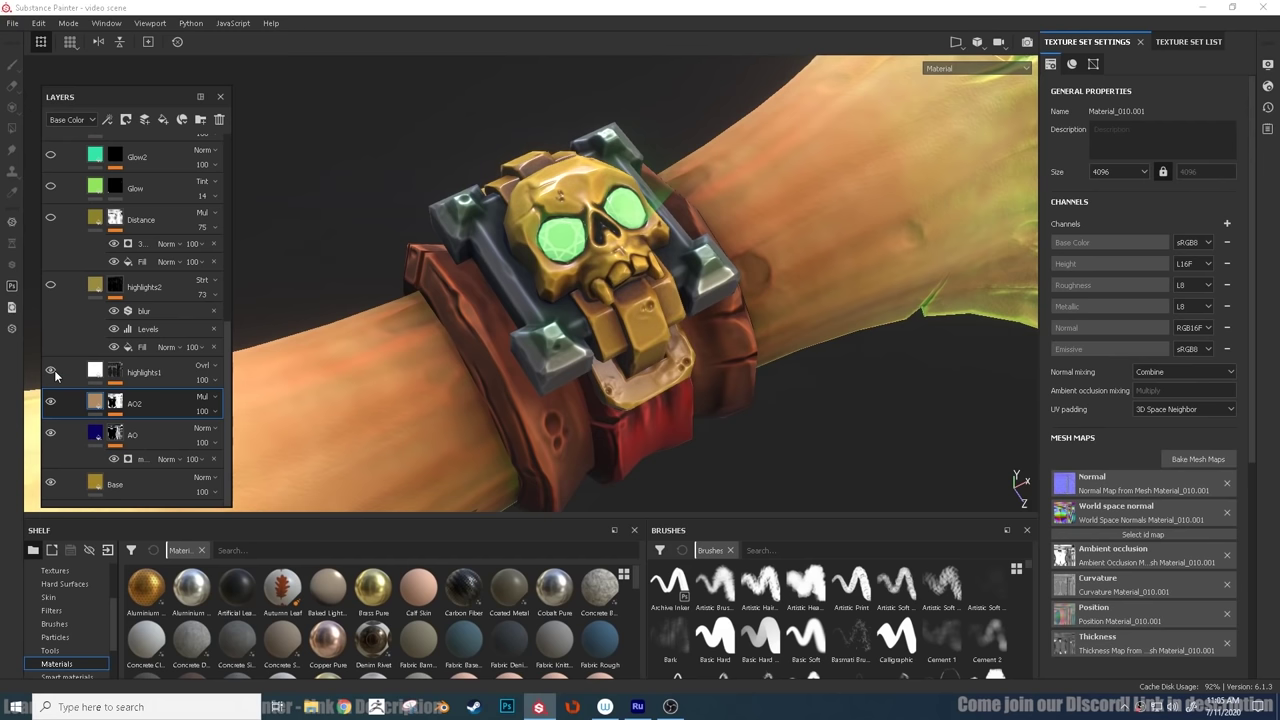
pyautogui.click(115, 378)
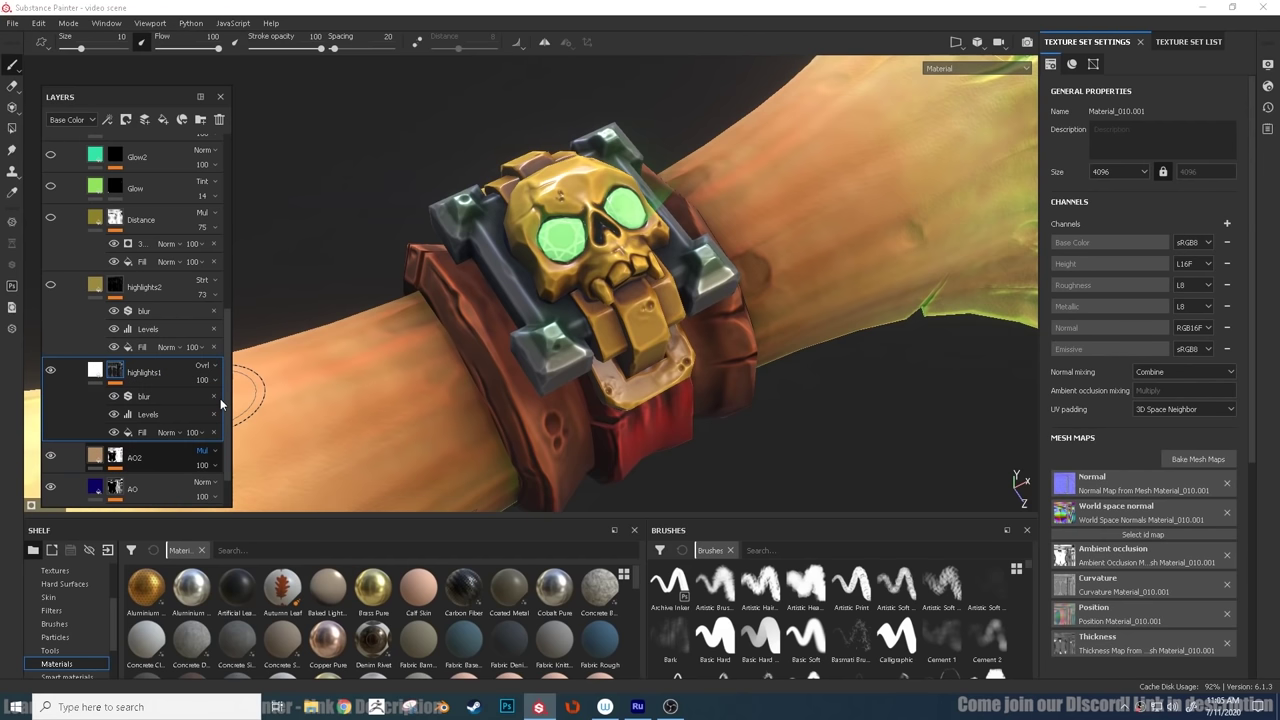
pyautogui.click(153, 433)
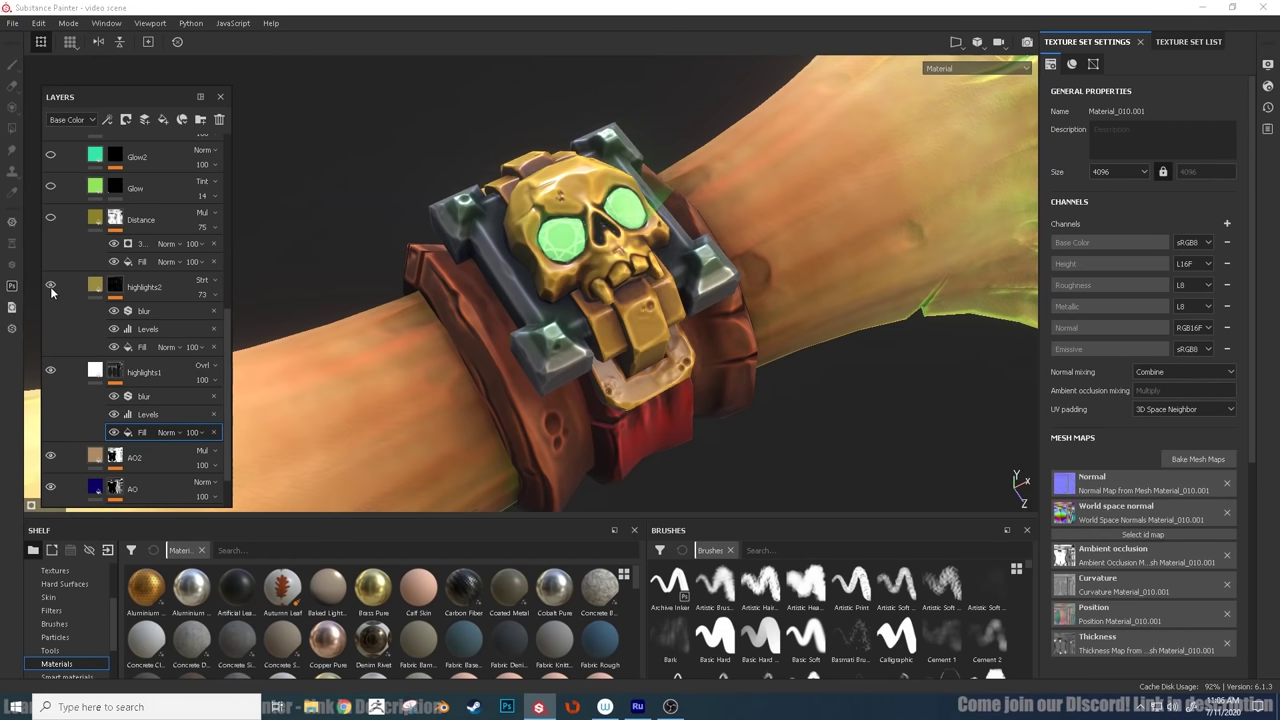
pyautogui.scroll(1, 129, 331)
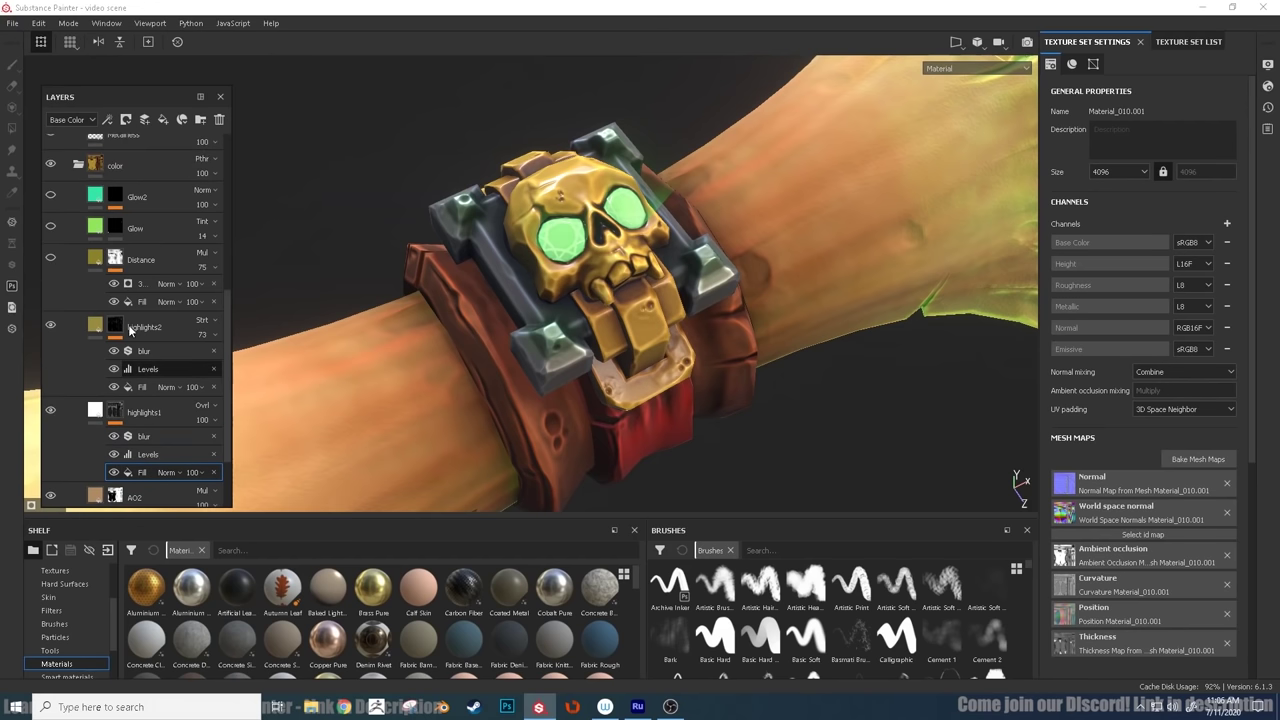
# Make the Distance, Glow and Glow2 layers of the Stylised Gold material visible.
pyautogui.click(51, 259)
pyautogui.click(51, 259)
pyautogui.click(51, 259)
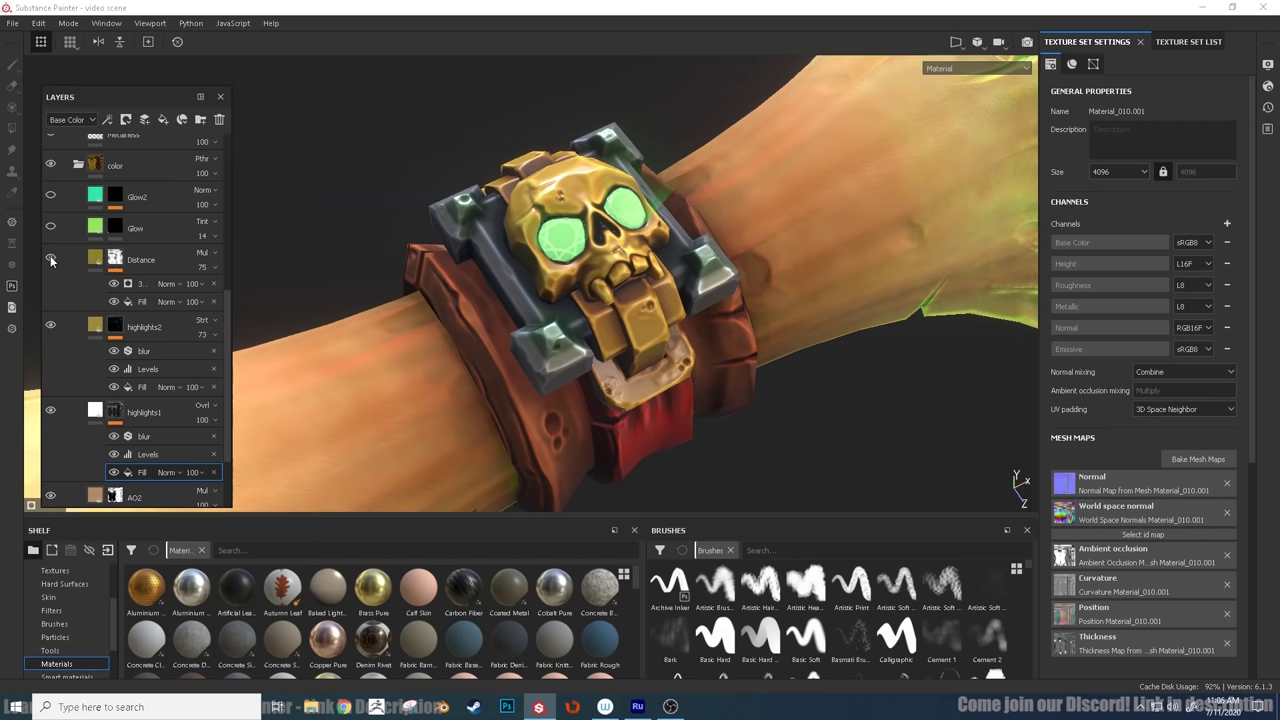
pyautogui.scroll(1, 51, 259)
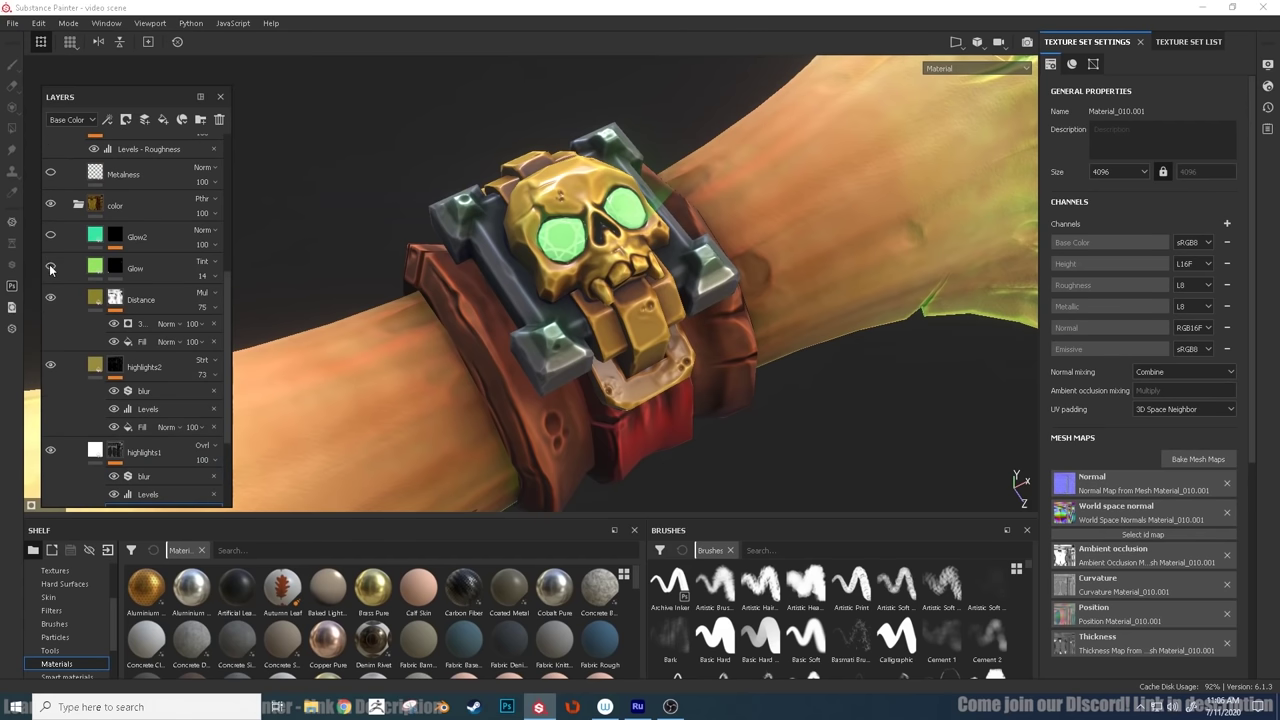
pyautogui.click(50, 268)
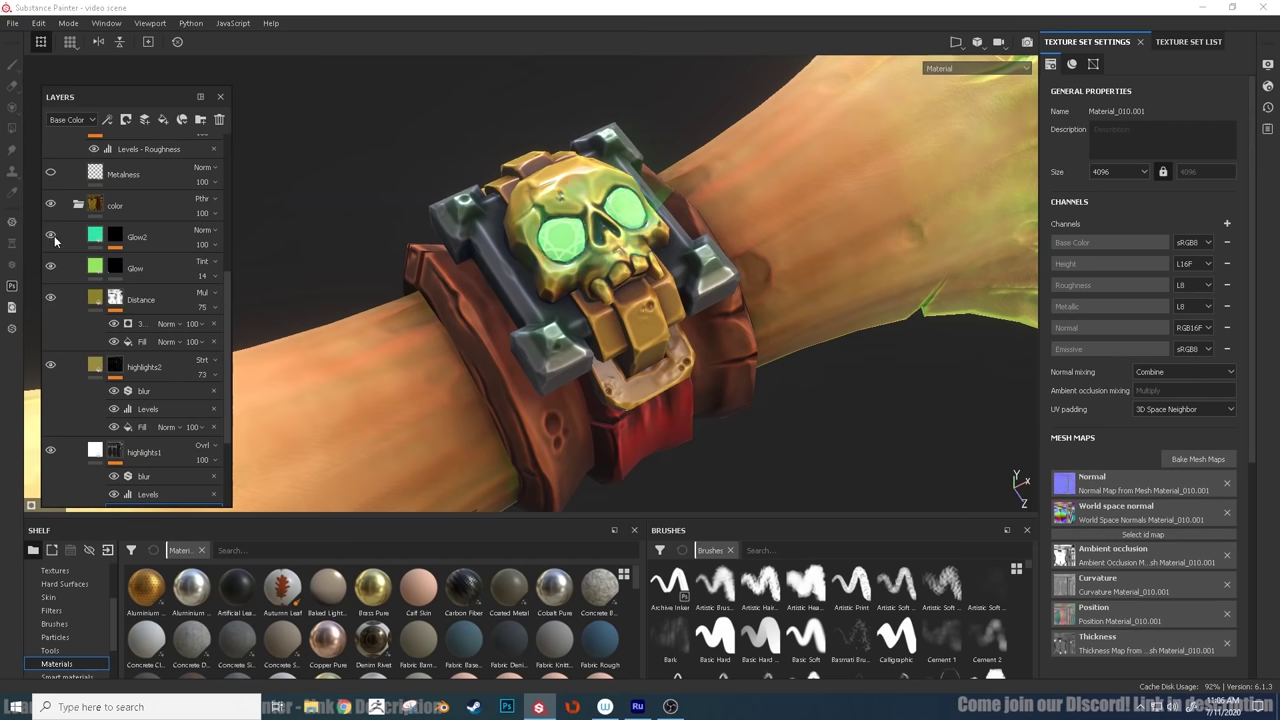
# Make the gold material's Metalness and Roughness layers visible and select the Roughness layer.
pyautogui.scroll(2, 54, 235)
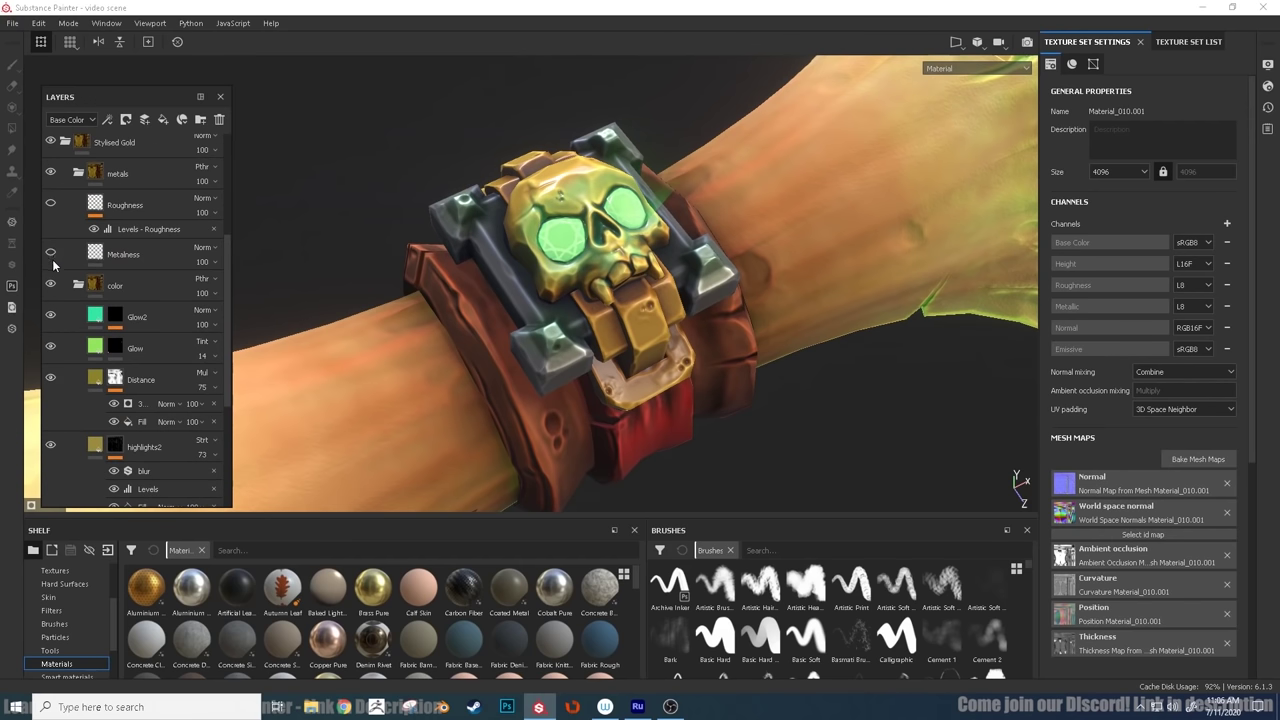
pyautogui.scroll(1, 53, 261)
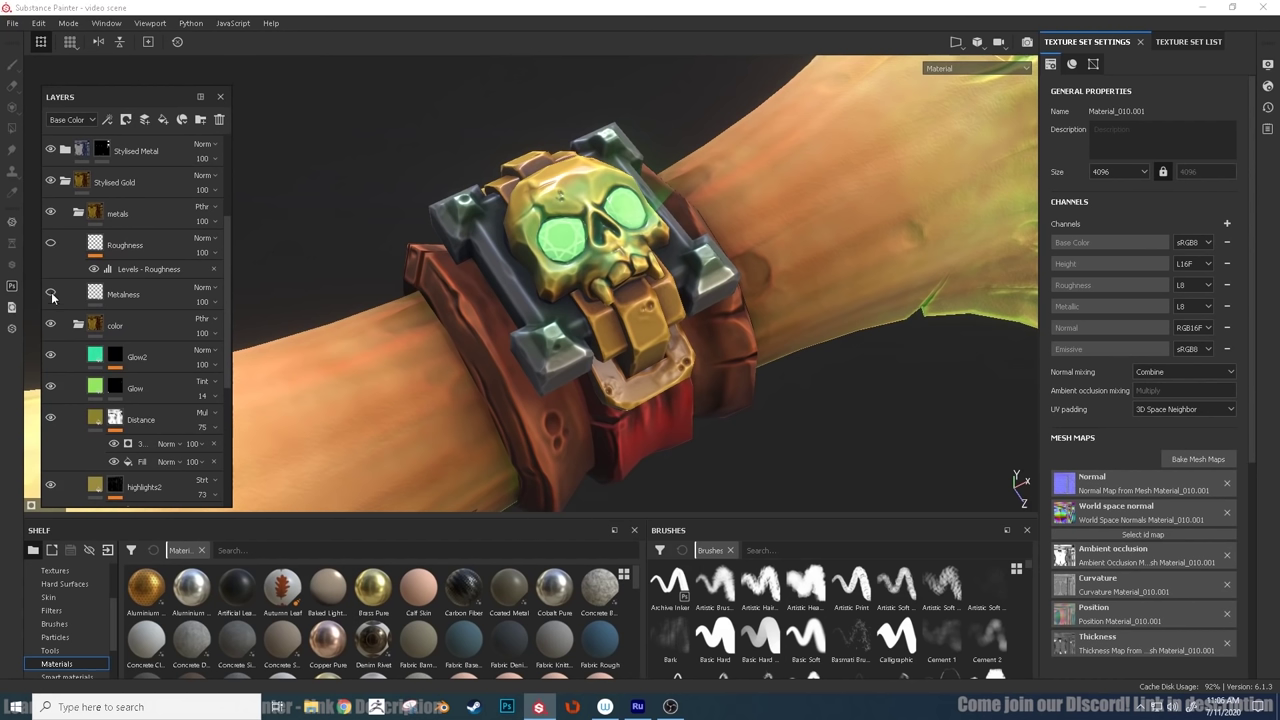
pyautogui.click(51, 294)
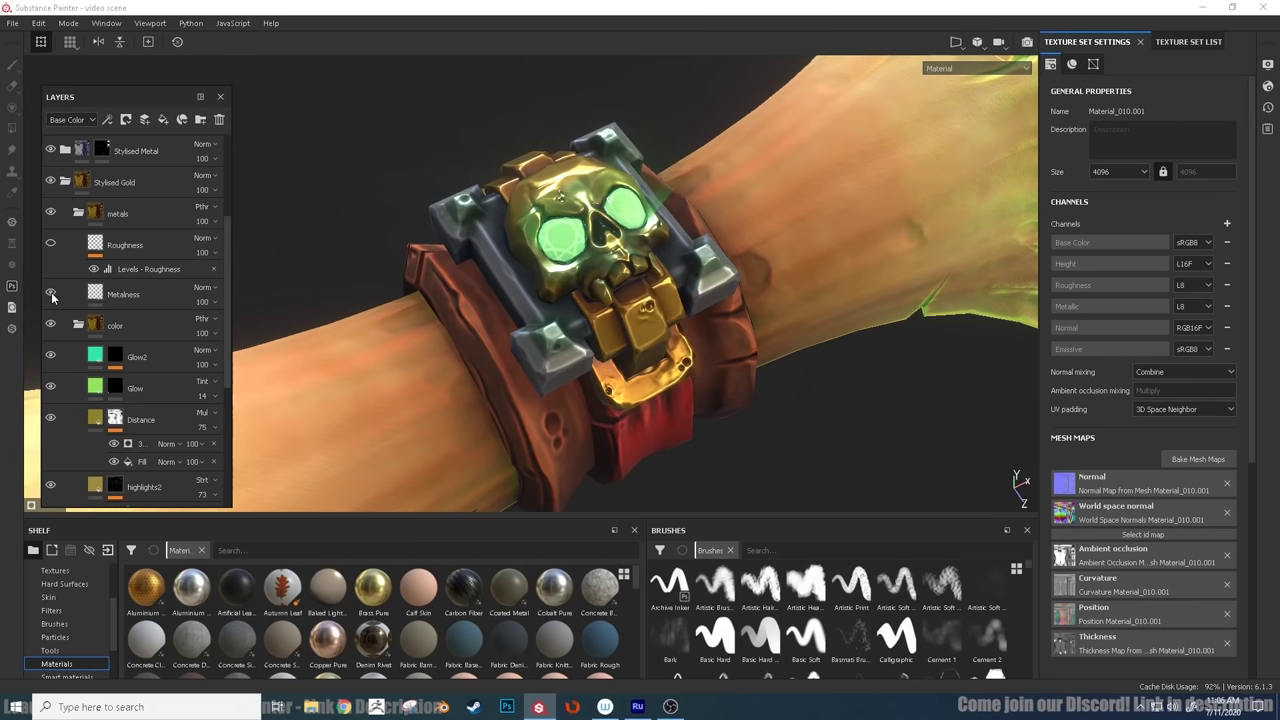
pyautogui.click(50, 242)
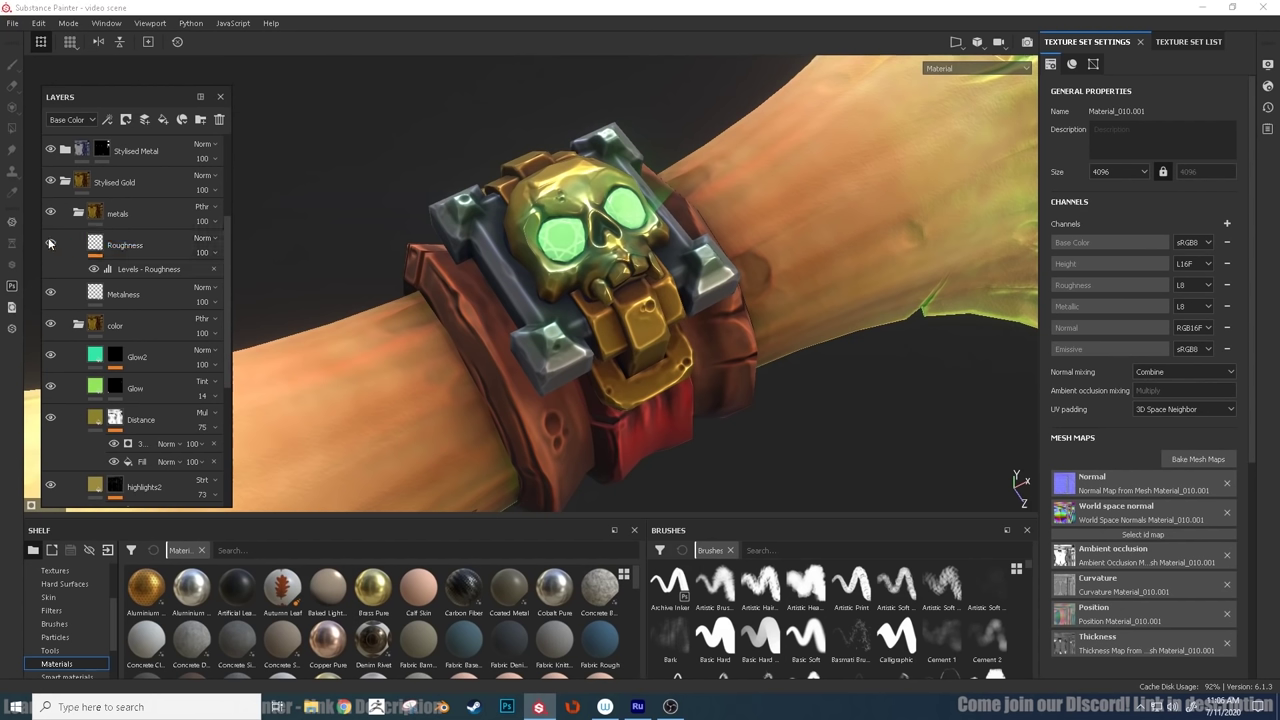
pyautogui.click(133, 270)
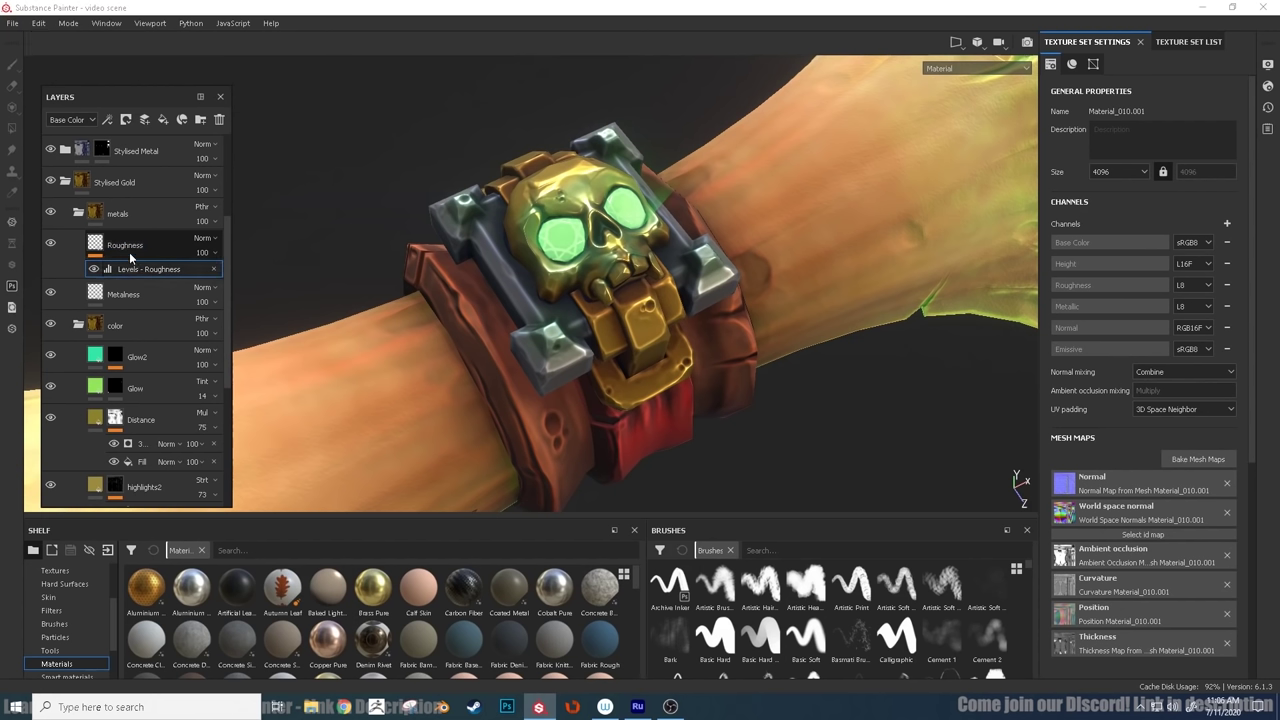
pyautogui.click(129, 250)
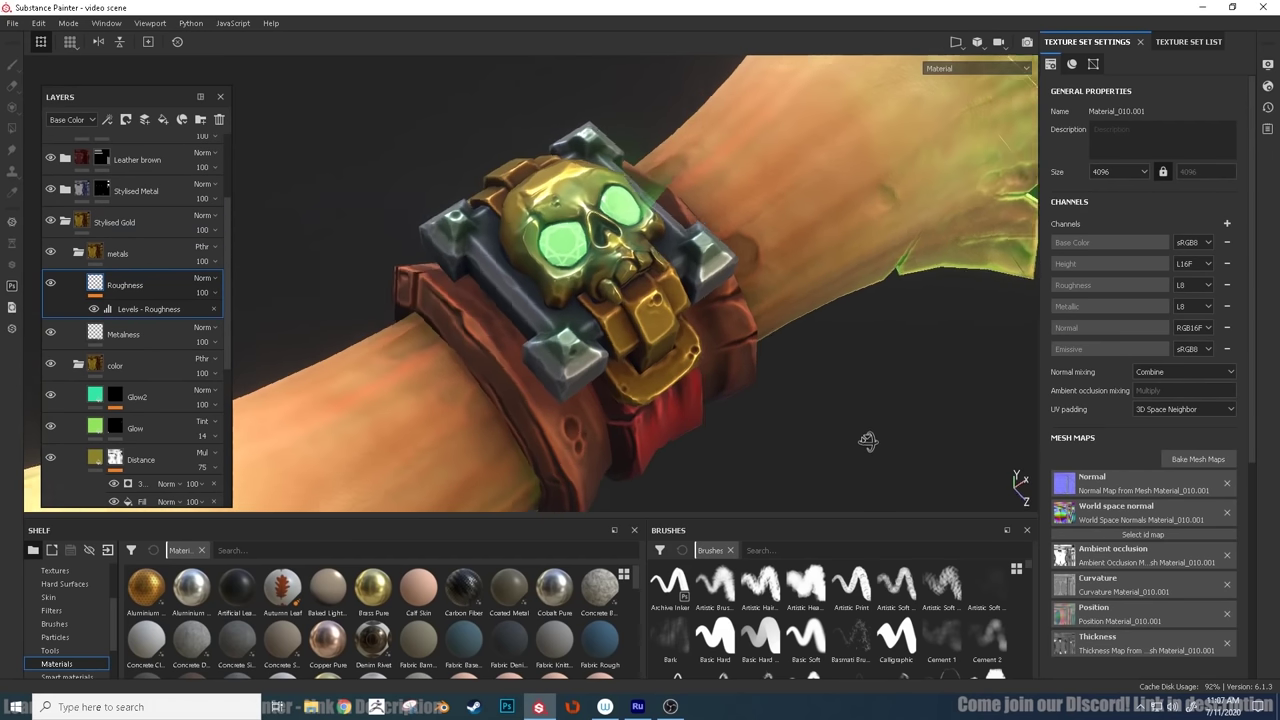
# Make the Base, Color Base2 and Color grunge layers of the scroll's paper material visible.
pyautogui.keyDown('alt'); pyautogui.moveTo(869, 440); pyautogui.dragTo(840, 437); pyautogui.keyUp('alt')
pyautogui.moveTo(840, 437)
pyautogui.keyDown('shift'); pyautogui.mouseDown(button='right')
pyautogui.moveTo(820, 447)
pyautogui.moveTo(906, 431)
pyautogui.moveTo(835, 450)
pyautogui.mouseUp(button='right'); pyautogui.keyUp('shift')
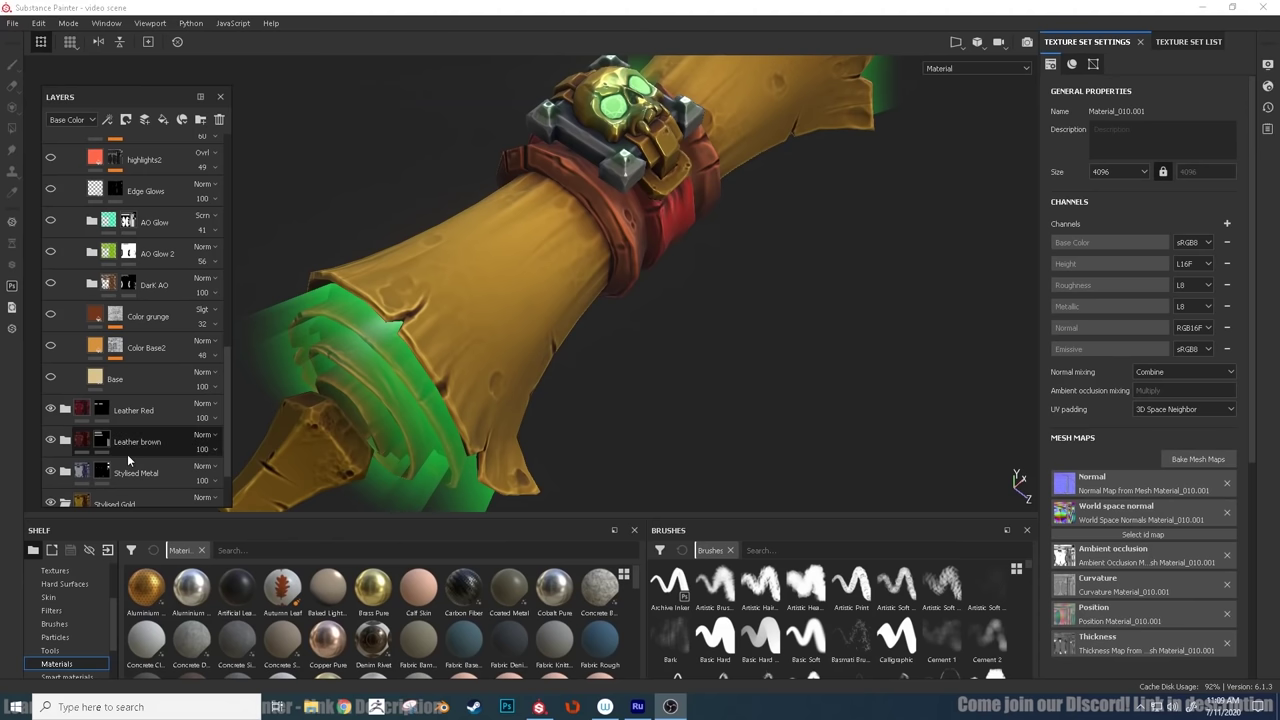
pyautogui.scroll(1, 135, 300)
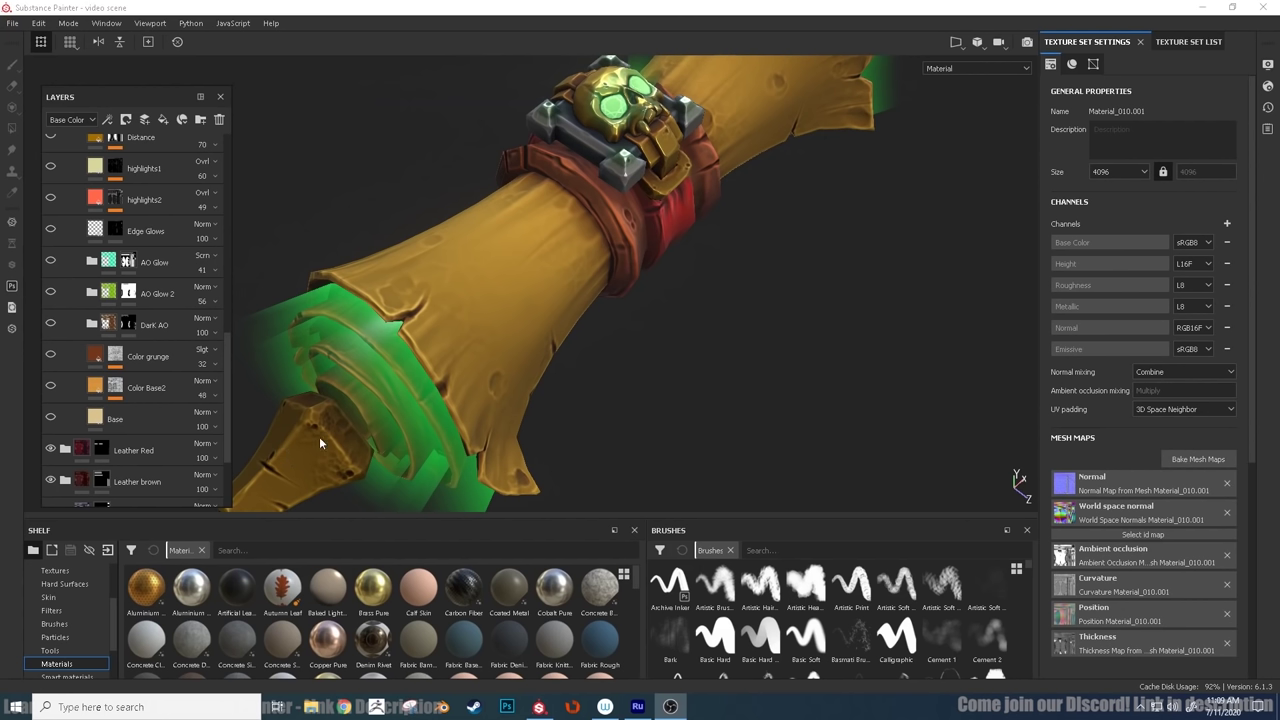
pyautogui.click(52, 418)
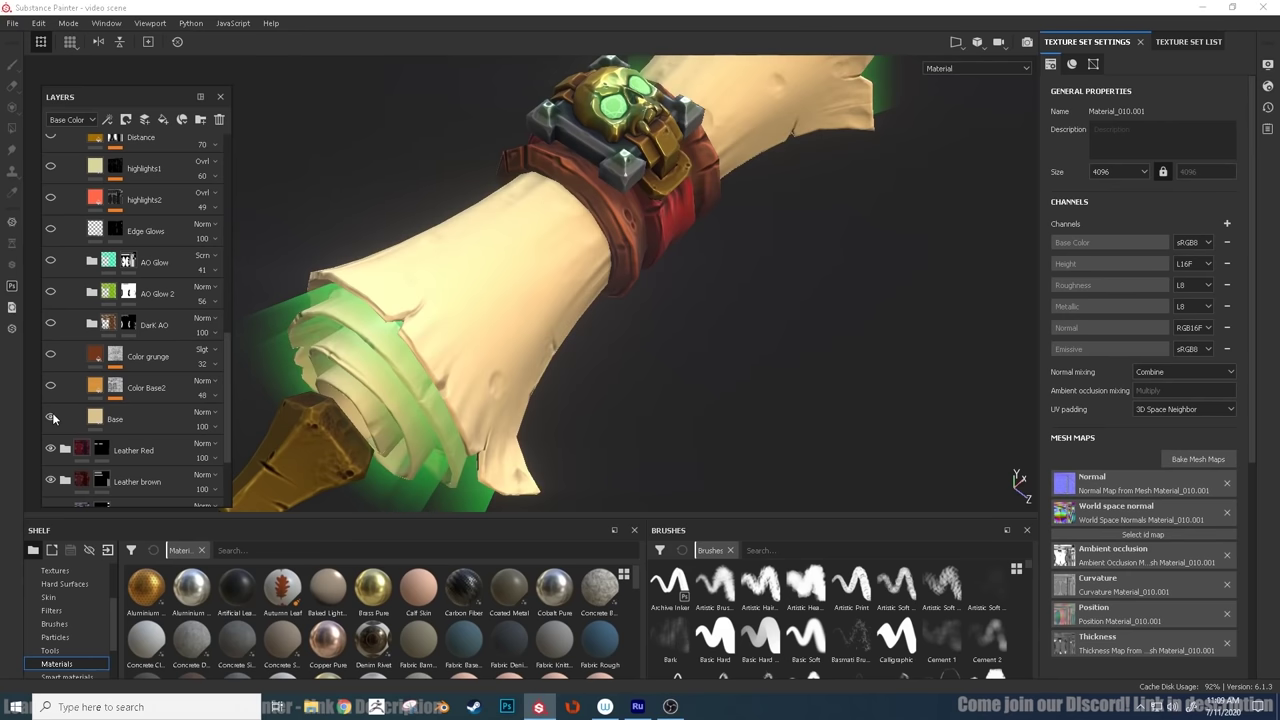
pyautogui.click(51, 388)
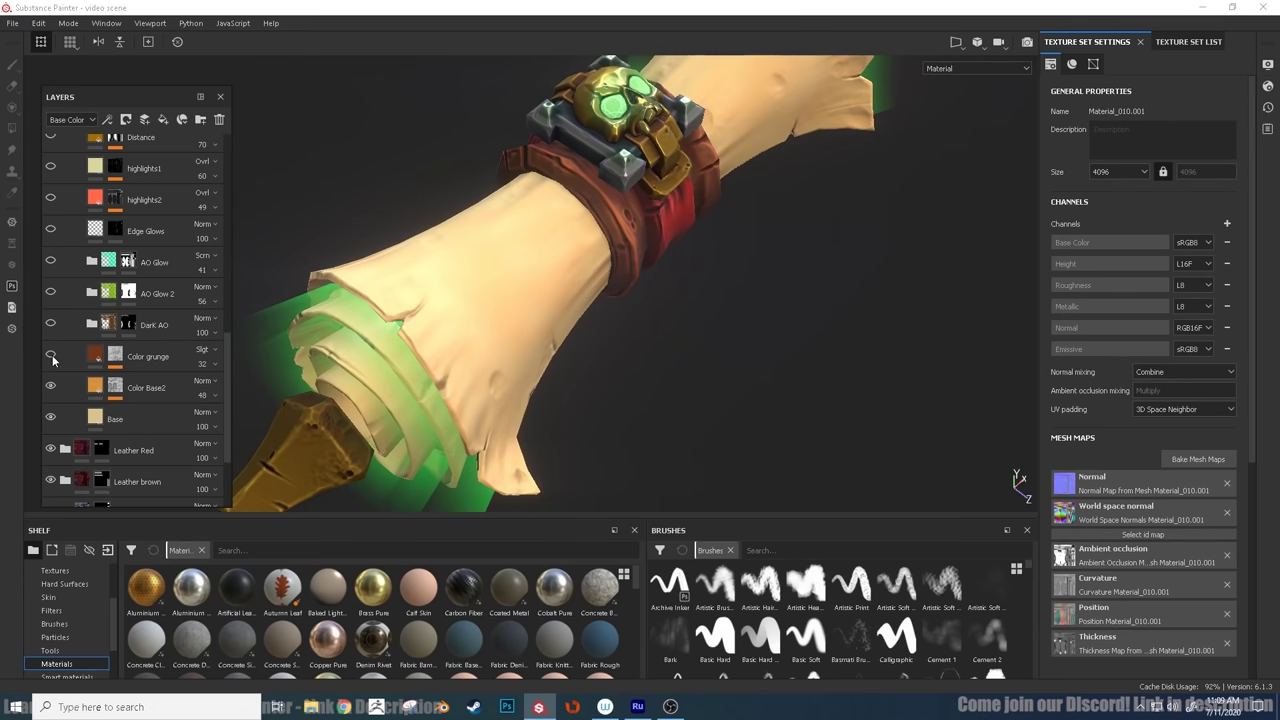
pyautogui.click(52, 358)
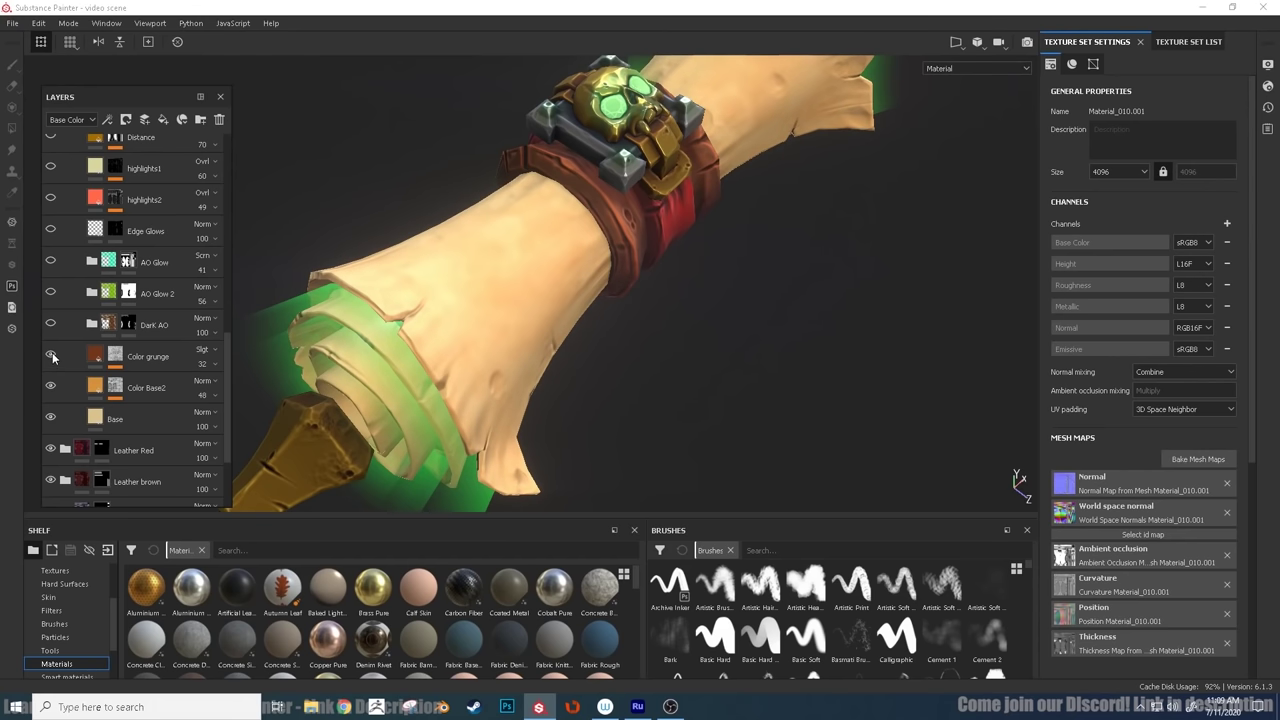
# Make the paper material's Dark AO, AO Glow 2 and AO Glow folders and its Edge Glows layer visible.
pyautogui.click(53, 324)
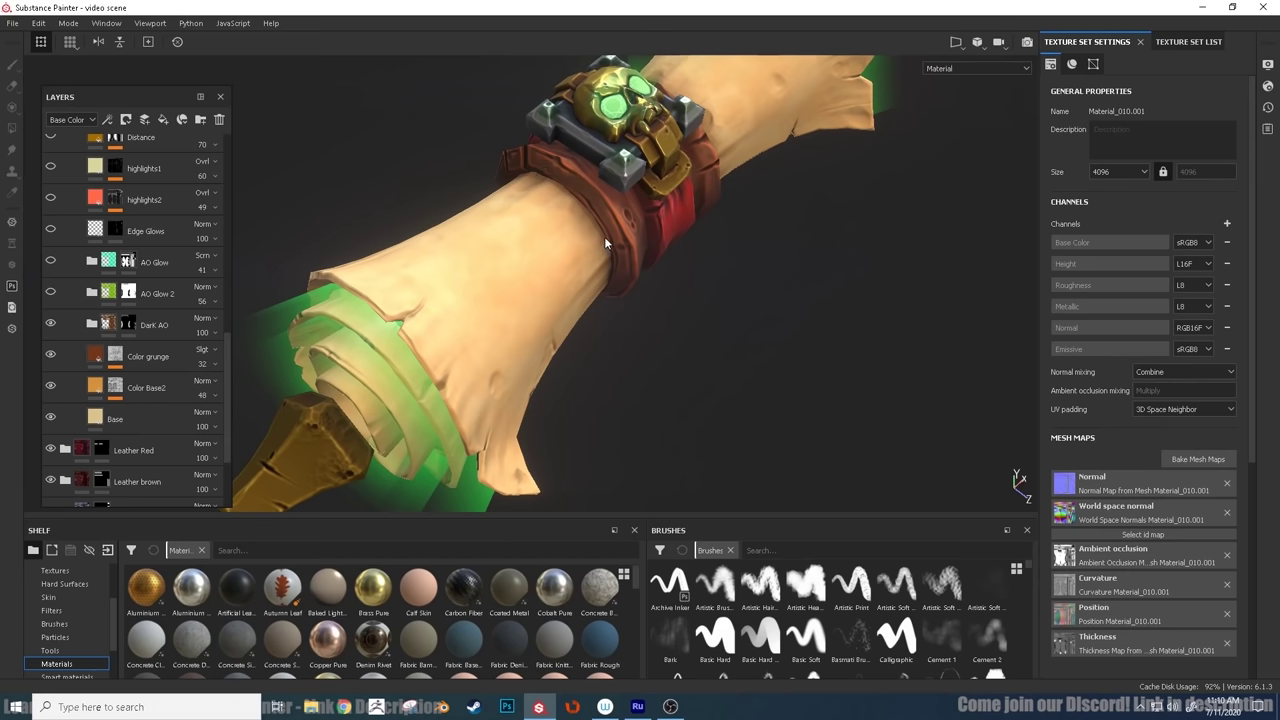
pyautogui.click(51, 291)
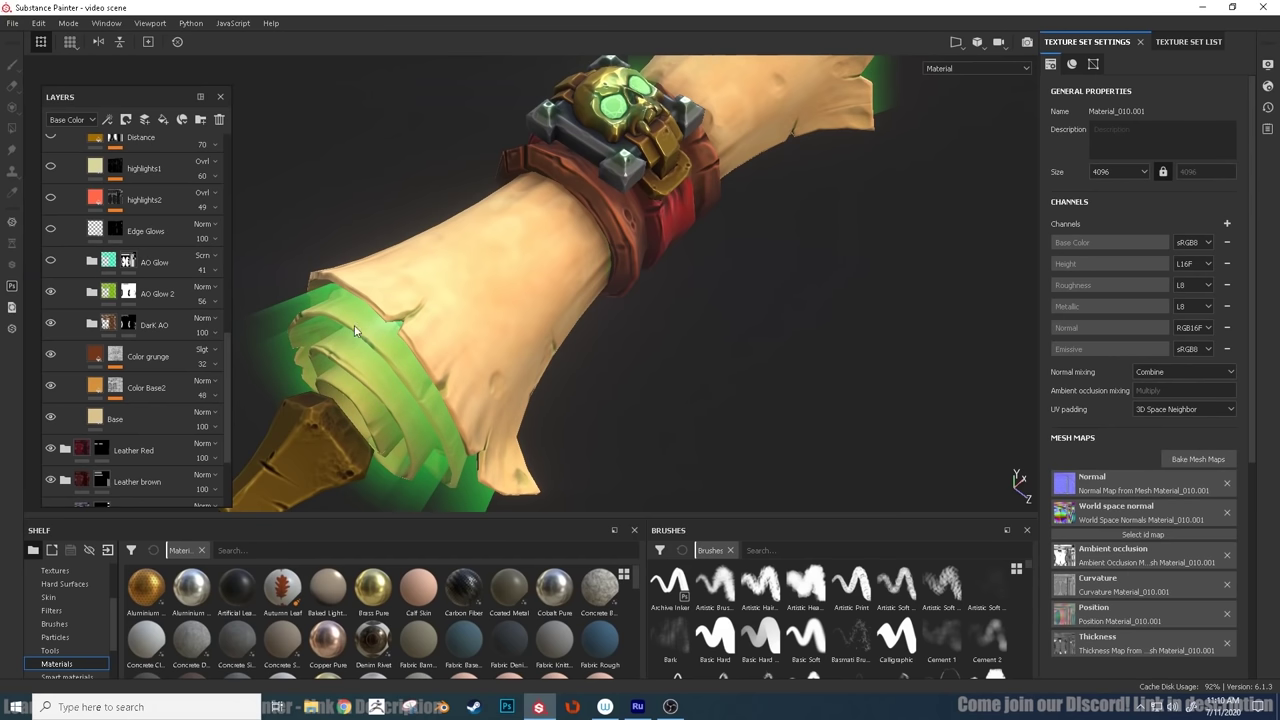
pyautogui.click(51, 260)
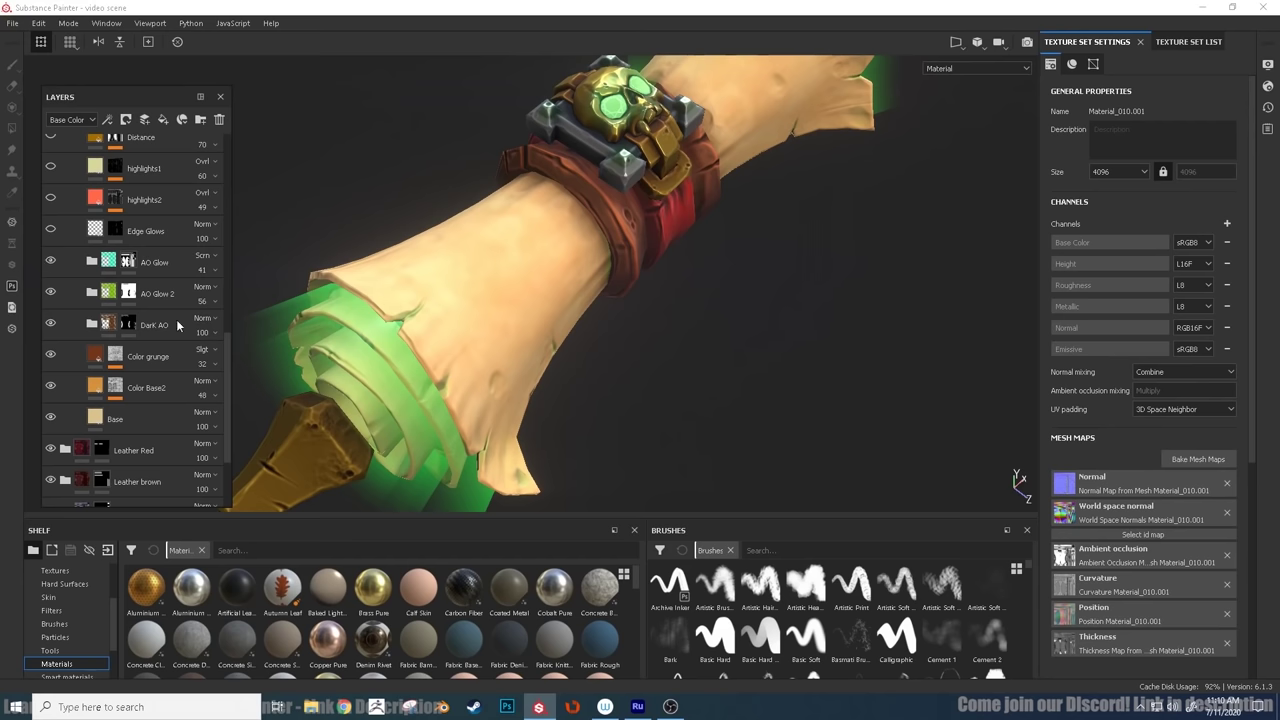
pyautogui.scroll(1, 63, 283)
pyautogui.click(50, 270)
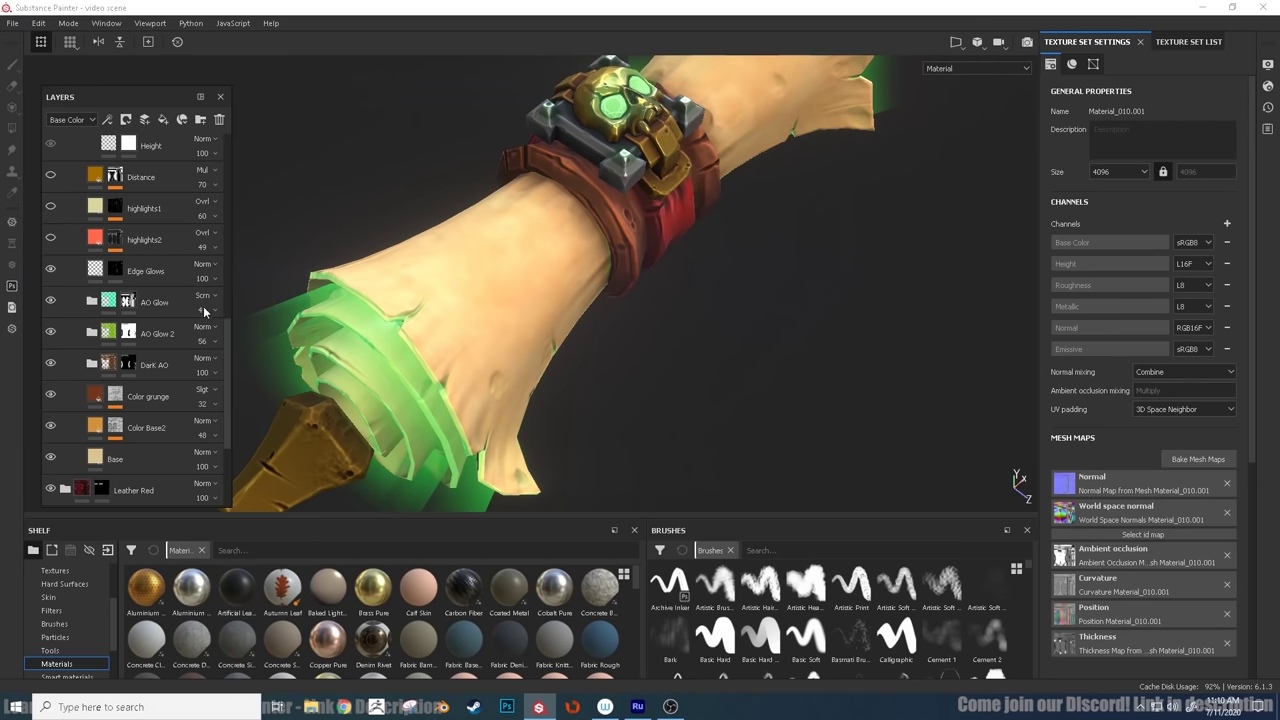
# Make the paper material's highlights2 and highlights1 layers visible.
pyautogui.click(50, 239)
pyautogui.scroll(1, 91, 277)
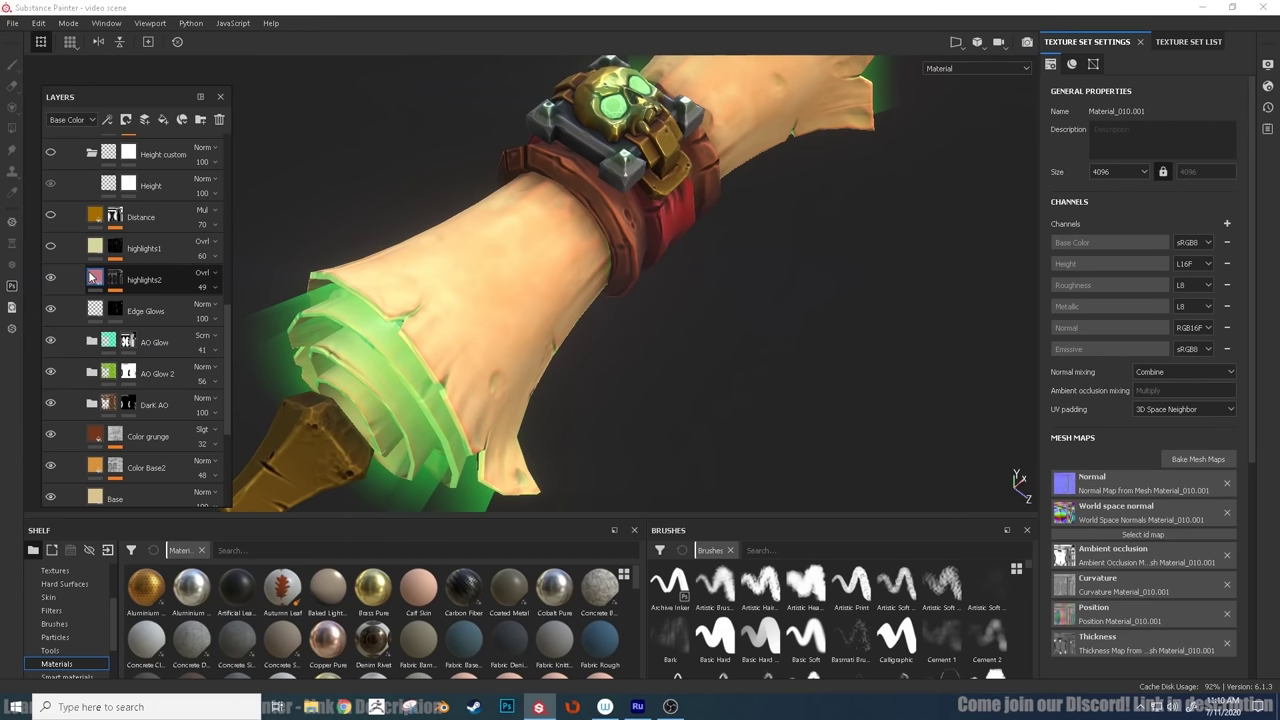
pyautogui.moveTo(91, 277)
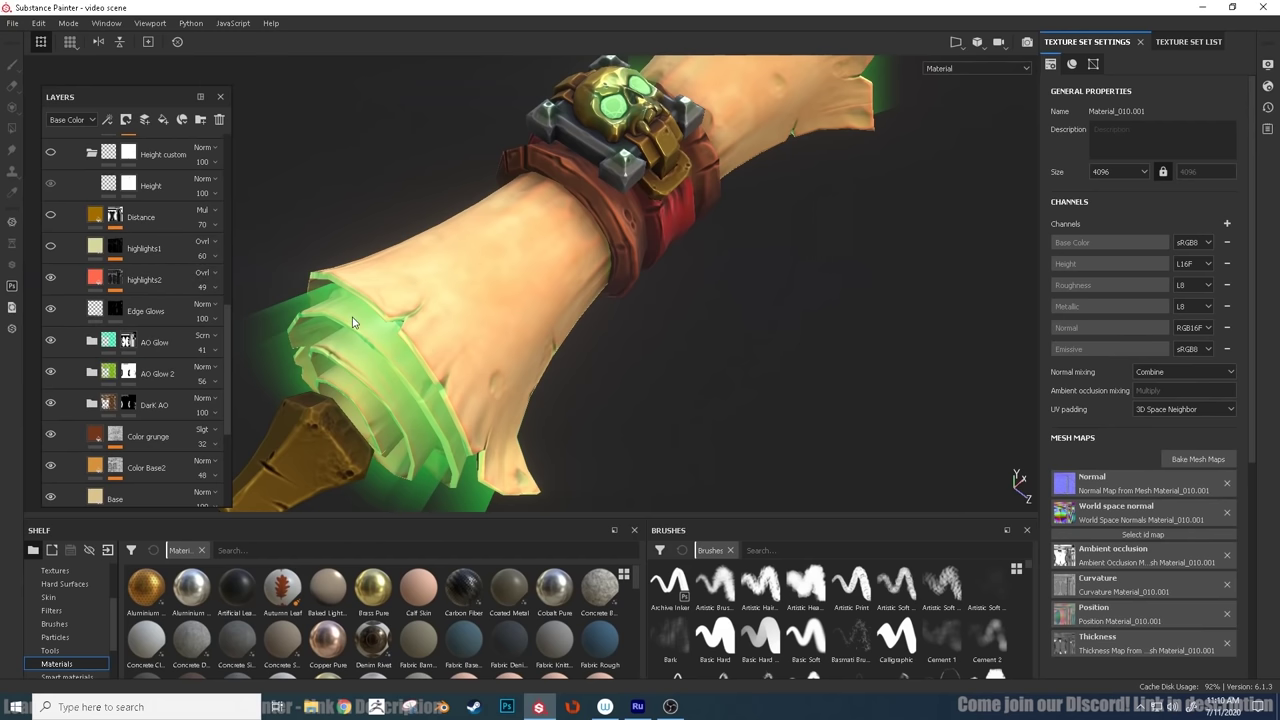
pyautogui.click(50, 249)
pyautogui.click(156, 252)
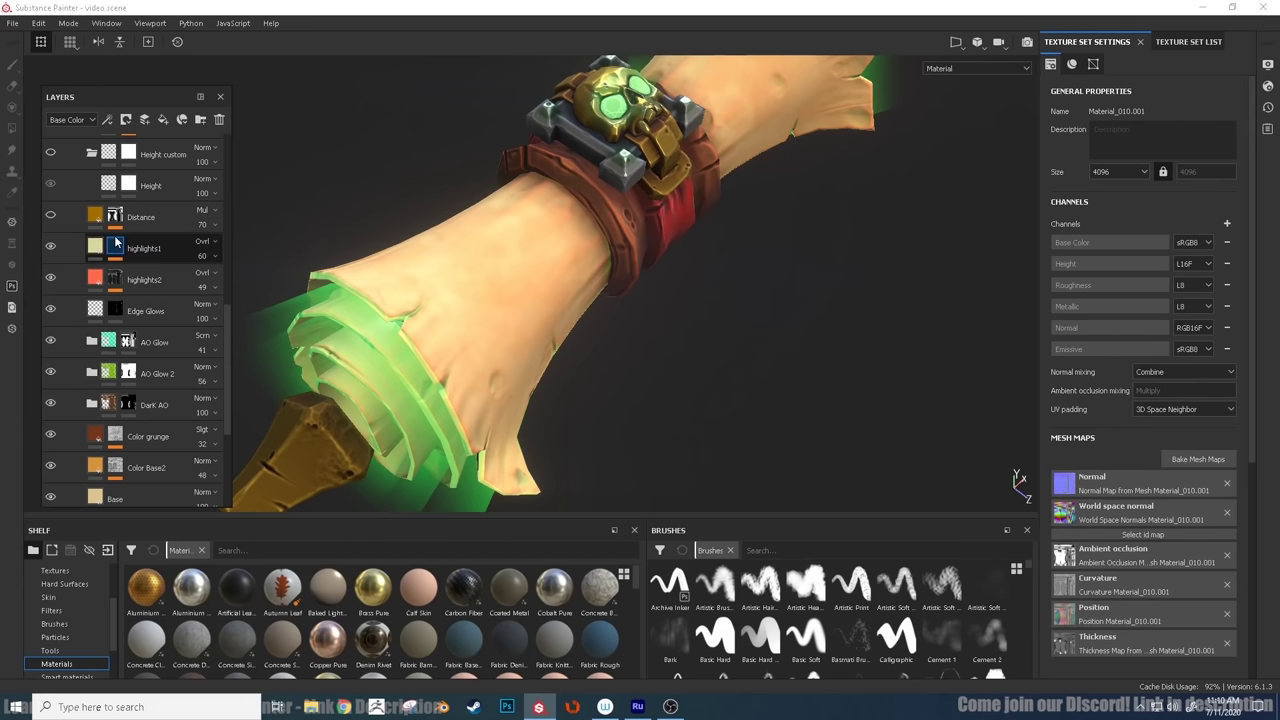
# Make the paper's Distance layer and Height custom folder visible, toggling each off and on to compare its effect.
pyautogui.scroll(1, 132, 261)
pyautogui.click(51, 256)
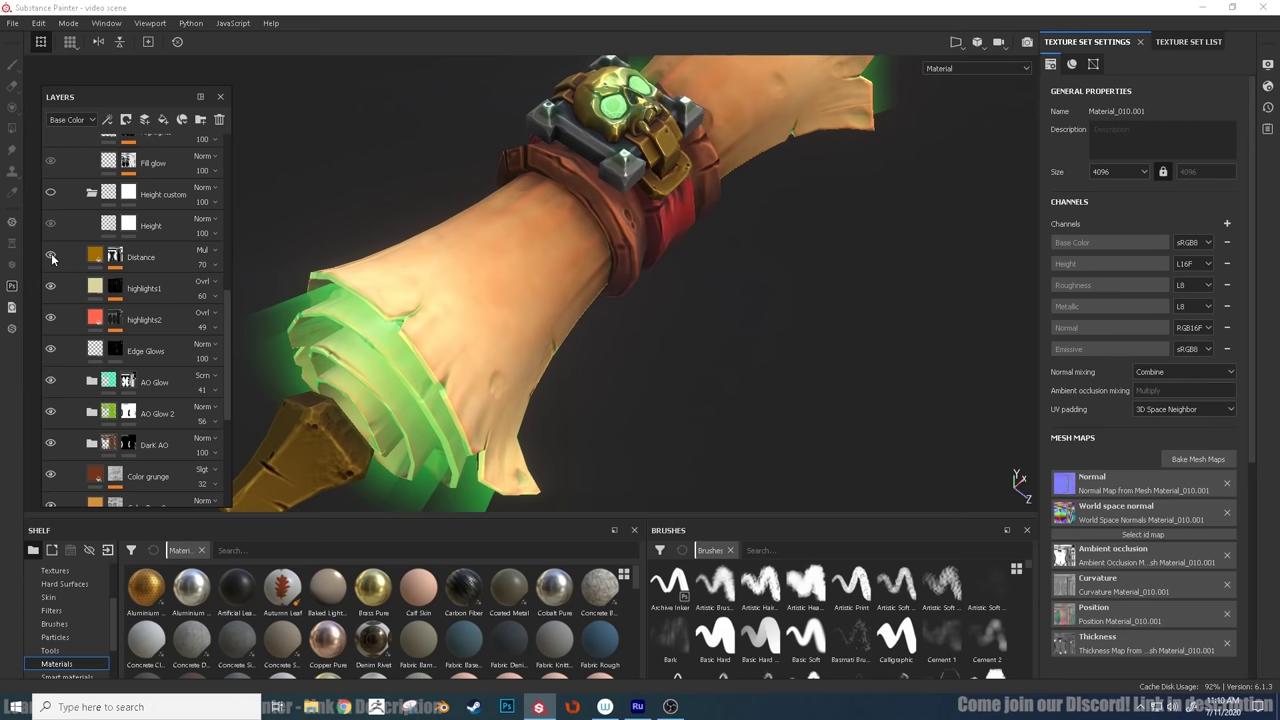
pyautogui.click(51, 256)
pyautogui.click(51, 256)
pyautogui.scroll(1, 52, 260)
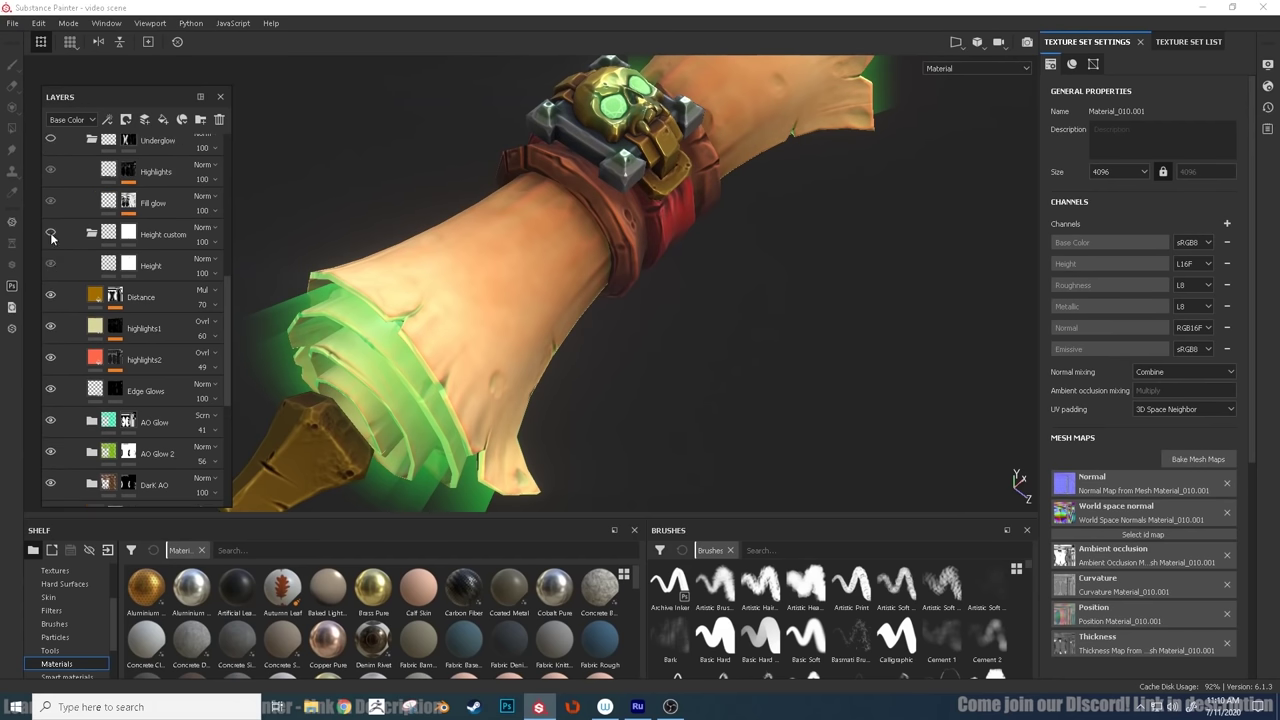
pyautogui.click(51, 234)
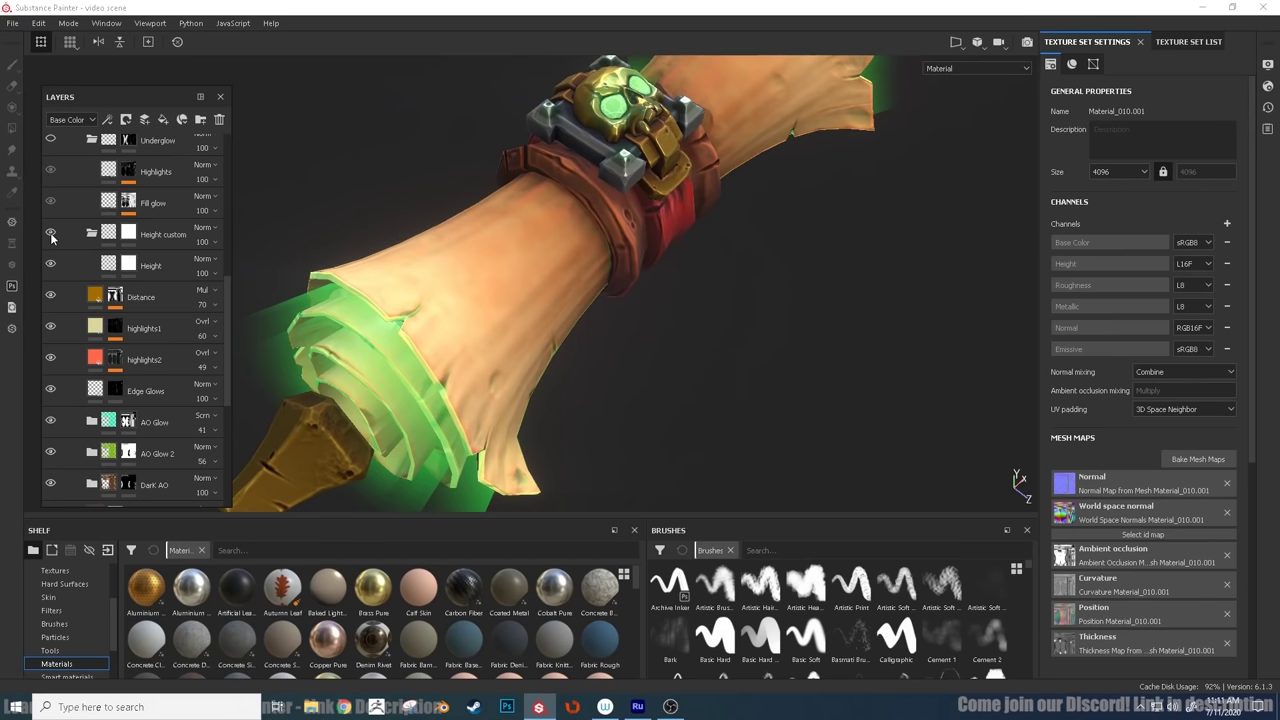
pyautogui.click(51, 236)
pyautogui.click(51, 236)
# Make the paper material's Underglow and Runes folders visible.
pyautogui.scroll(2, 51, 237)
pyautogui.click(50, 218)
pyautogui.click(139, 219)
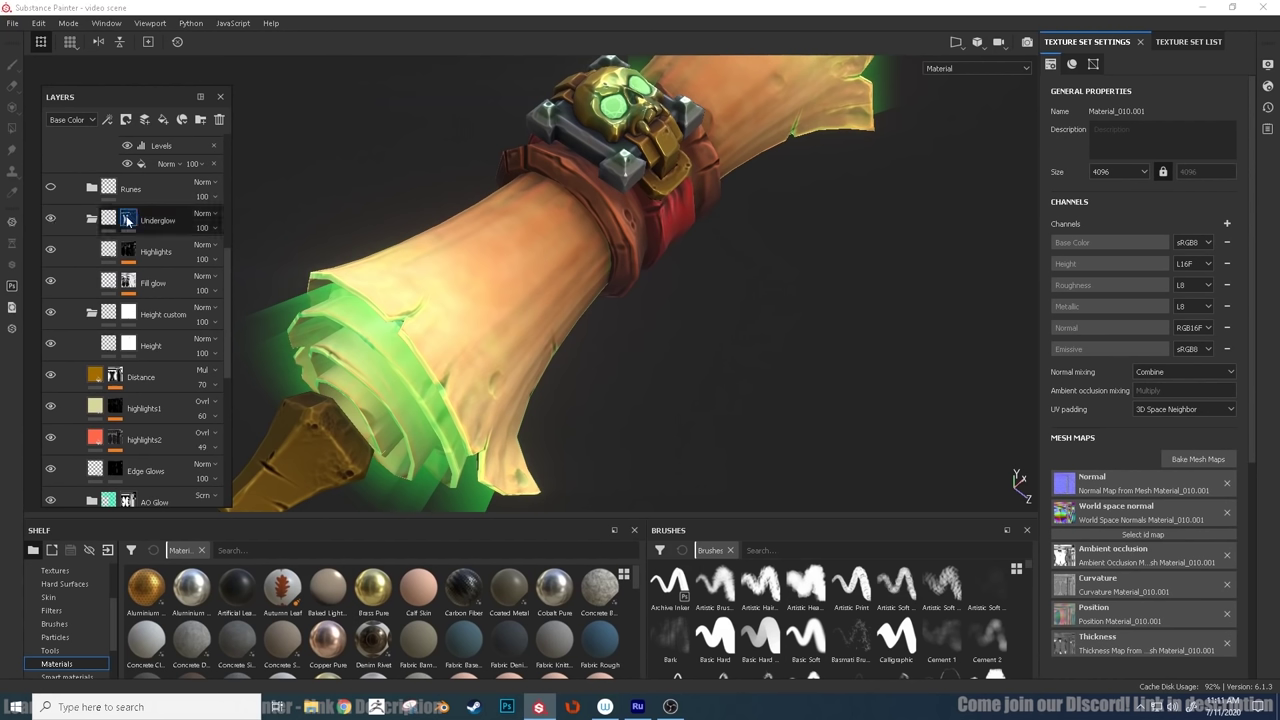
pyautogui.click(173, 226)
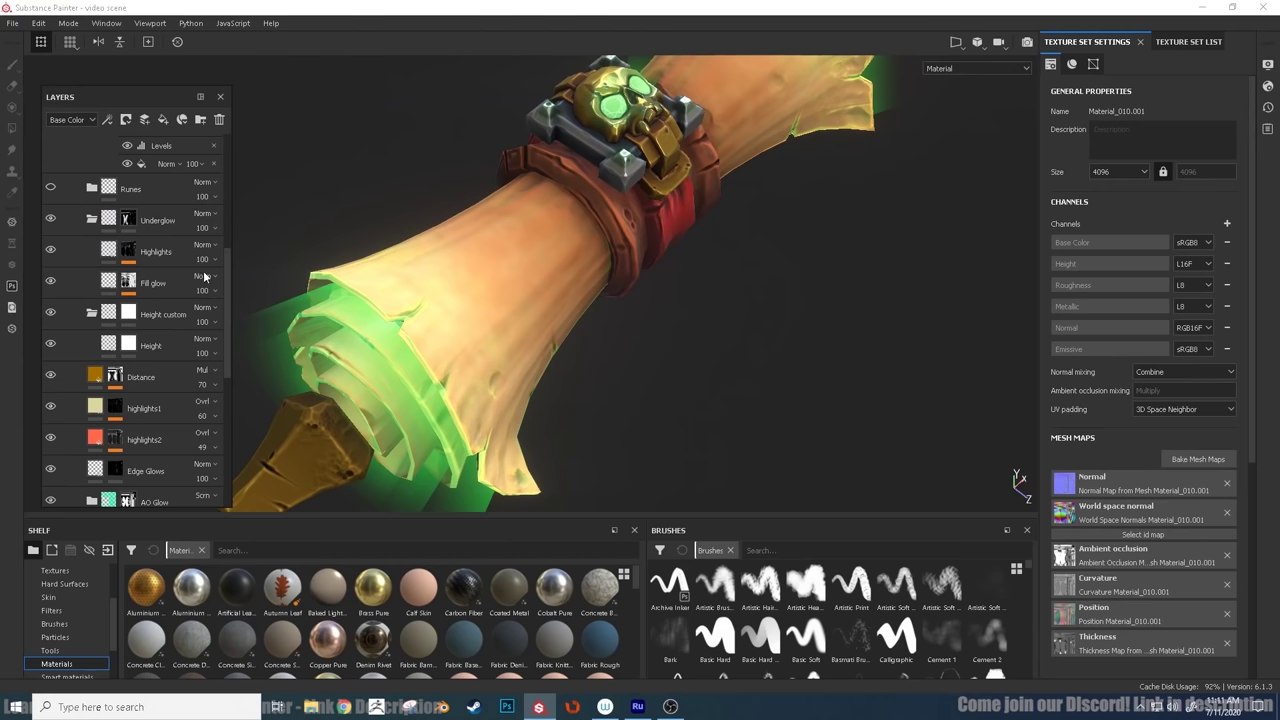
pyautogui.click(51, 188)
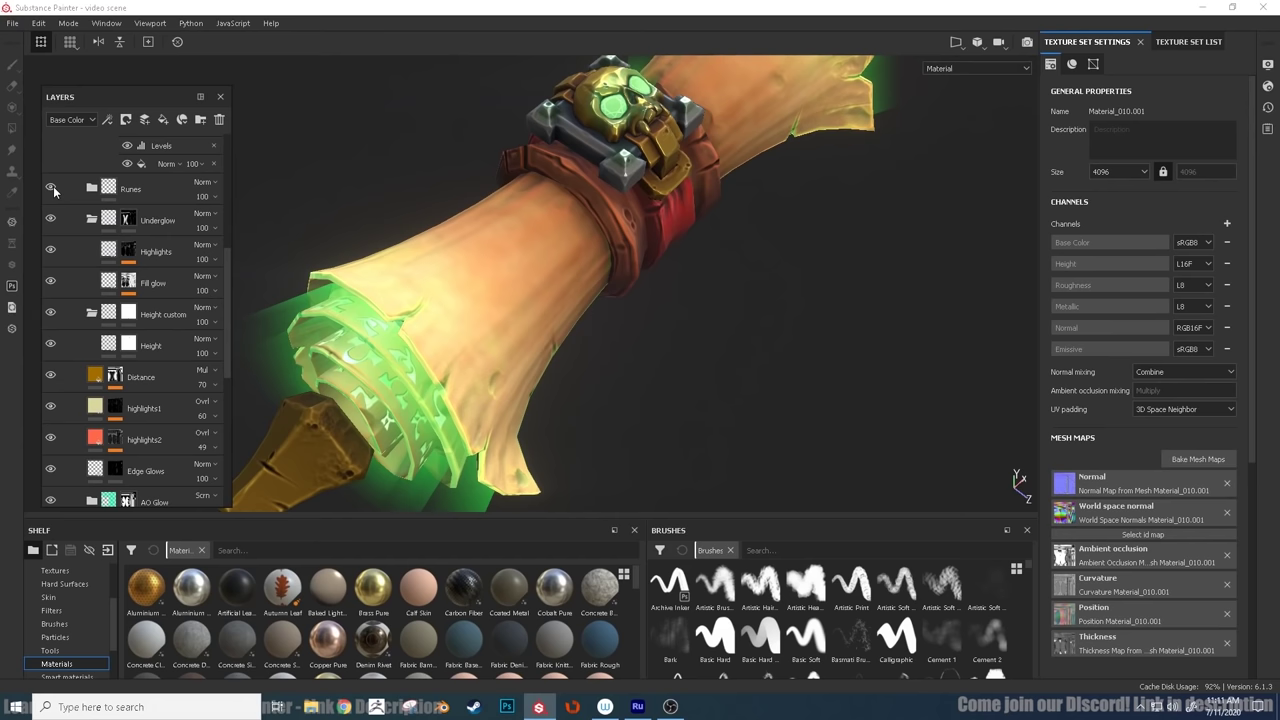
# Make the paper material's Emissive folder and its New Emmisive layers visible.
pyautogui.scroll(4, 53, 186)
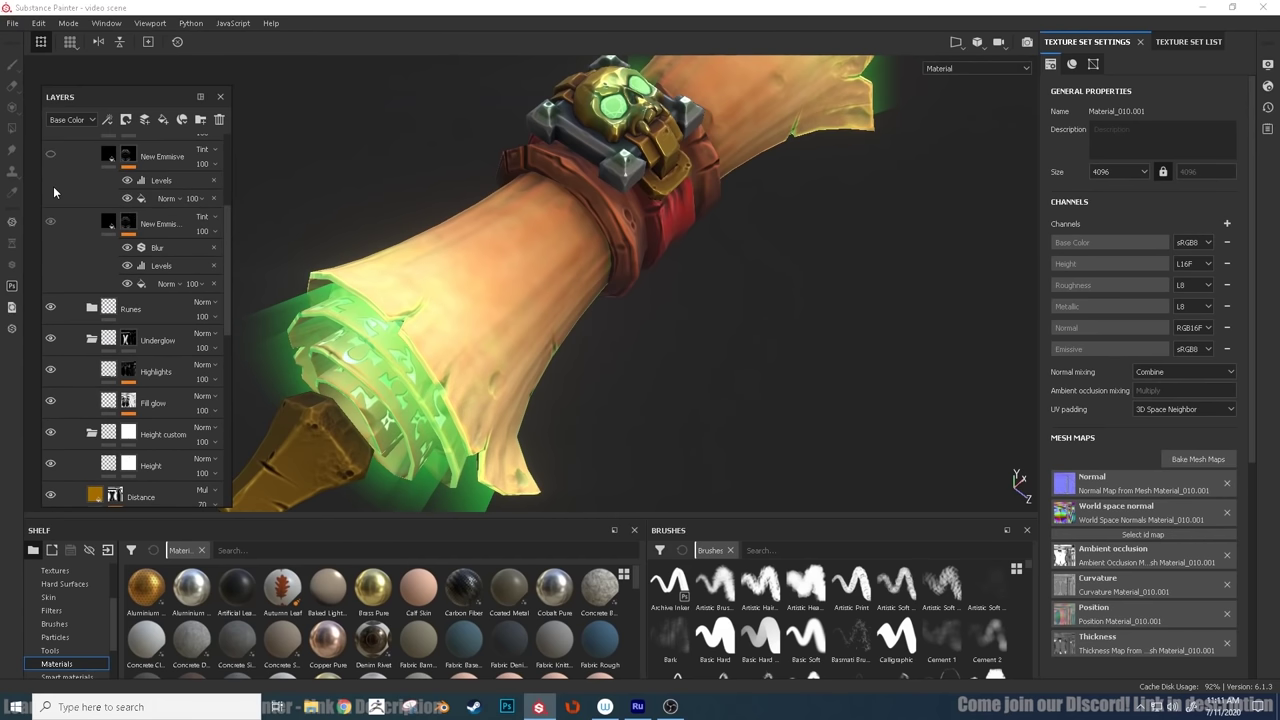
pyautogui.click(51, 196)
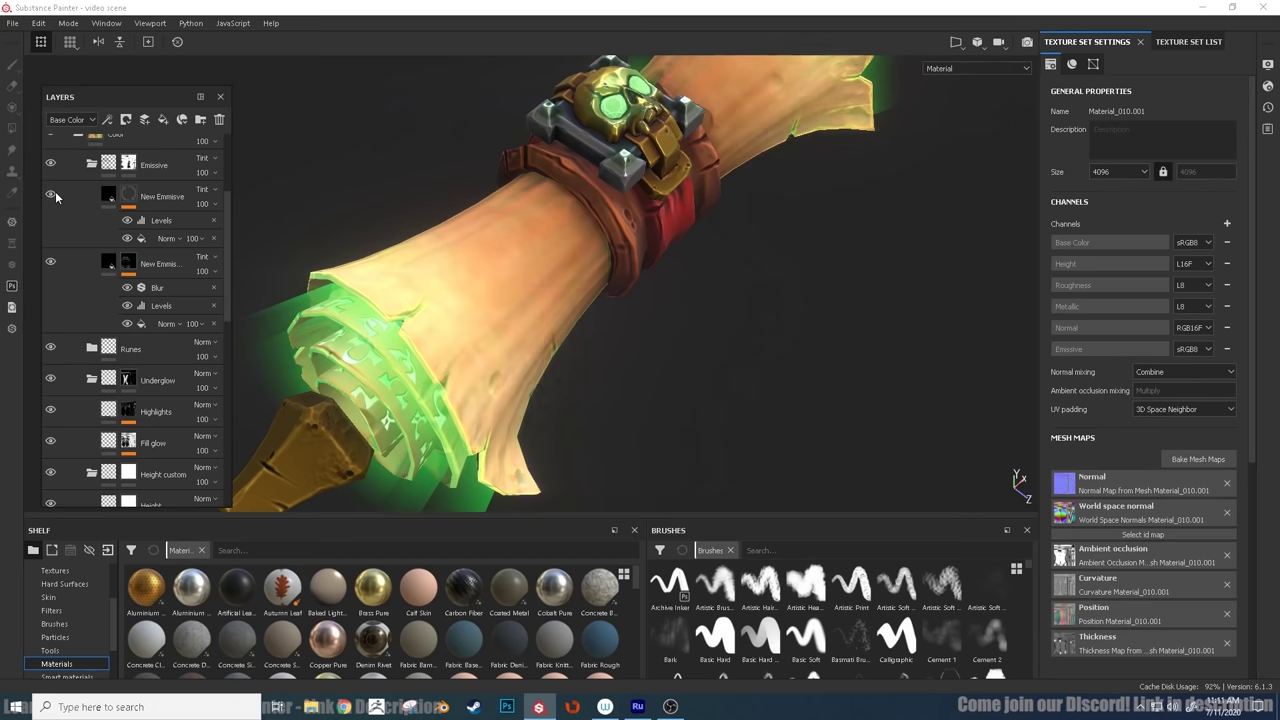
pyautogui.scroll(1, 56, 199)
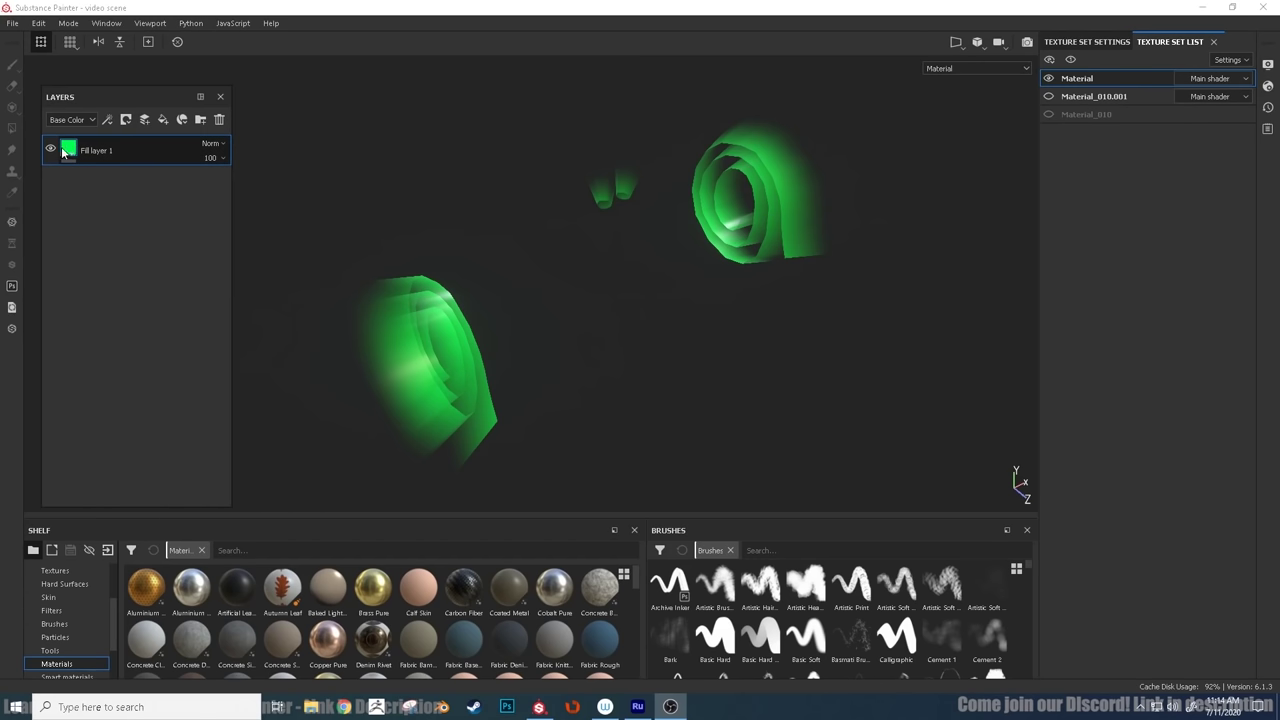
pyautogui.keyDown('alt'); pyautogui.moveTo(545, 342); pyautogui.dragTo(409, 253); pyautogui.keyUp('alt')
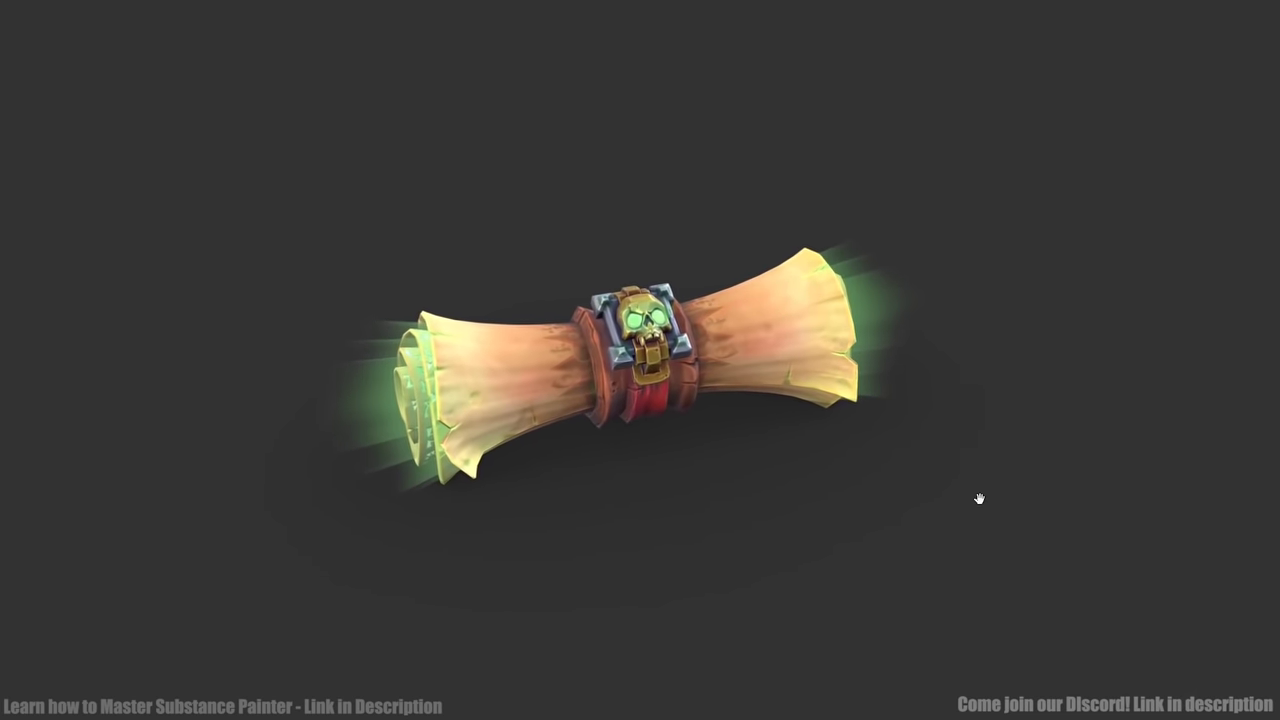
pyautogui.moveTo(980, 498); pyautogui.dragTo(949, 505, button='right')
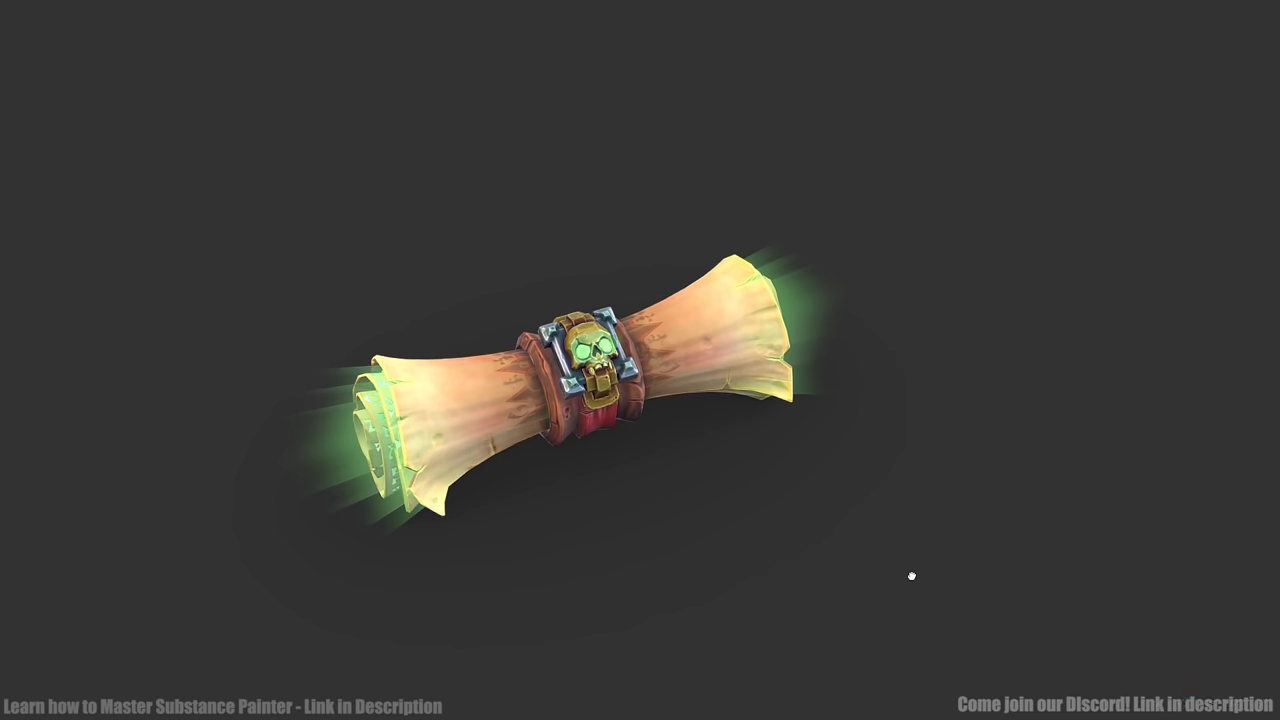
pyautogui.moveTo(911, 574); pyautogui.dragTo(890, 558)
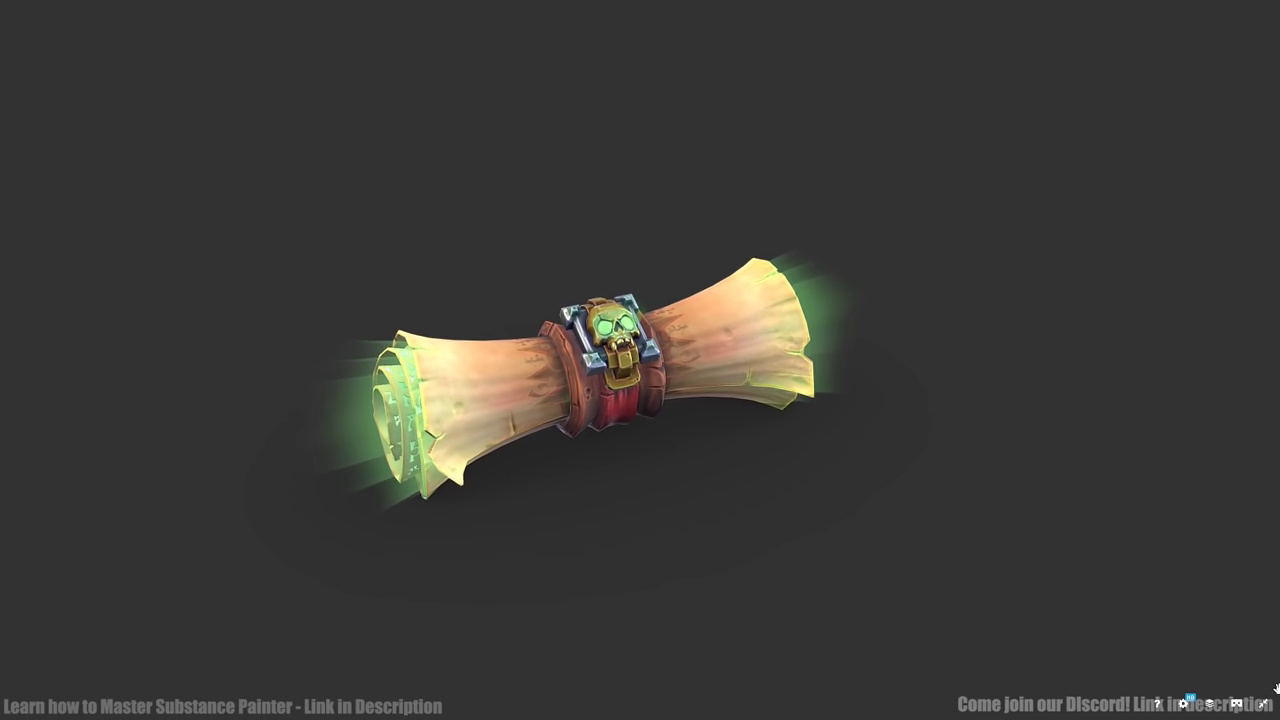